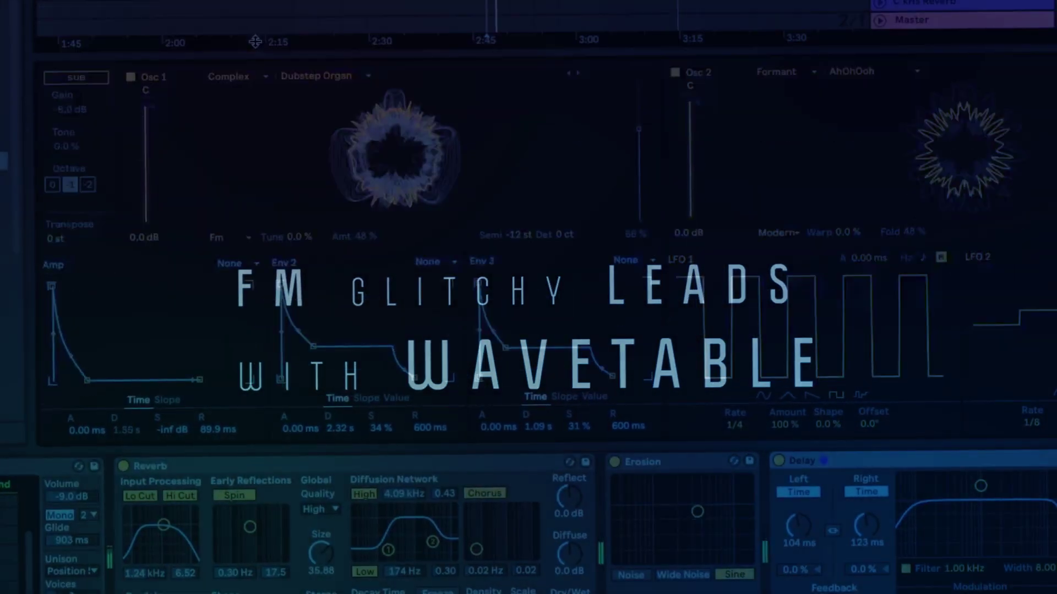
Switch oscillator 1 to Bitkart, then Bitten Sync, and clear LFO 1's pitch modulation
click(346, 75)
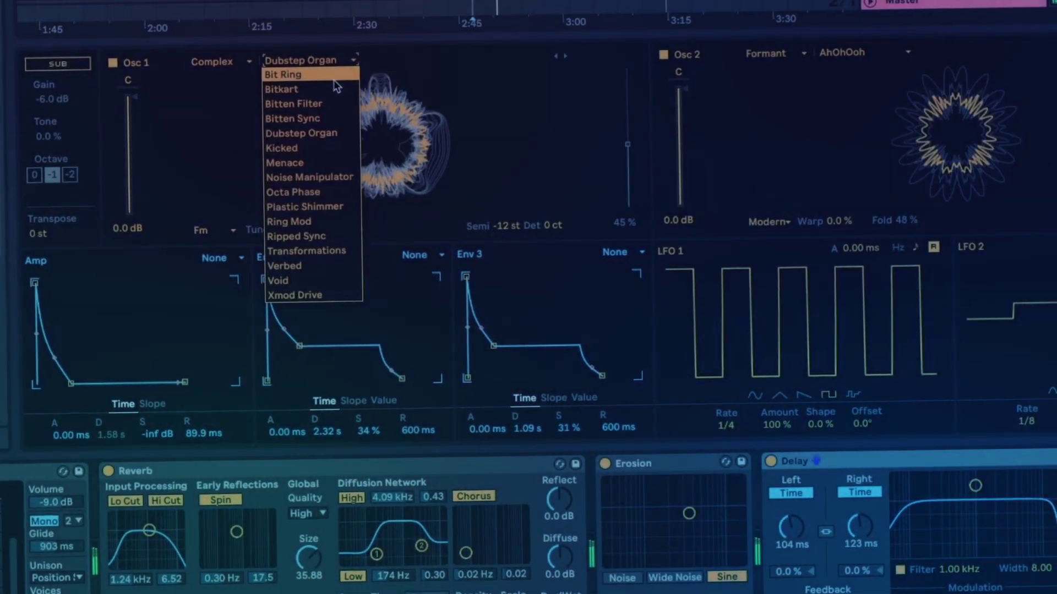
click(339, 88)
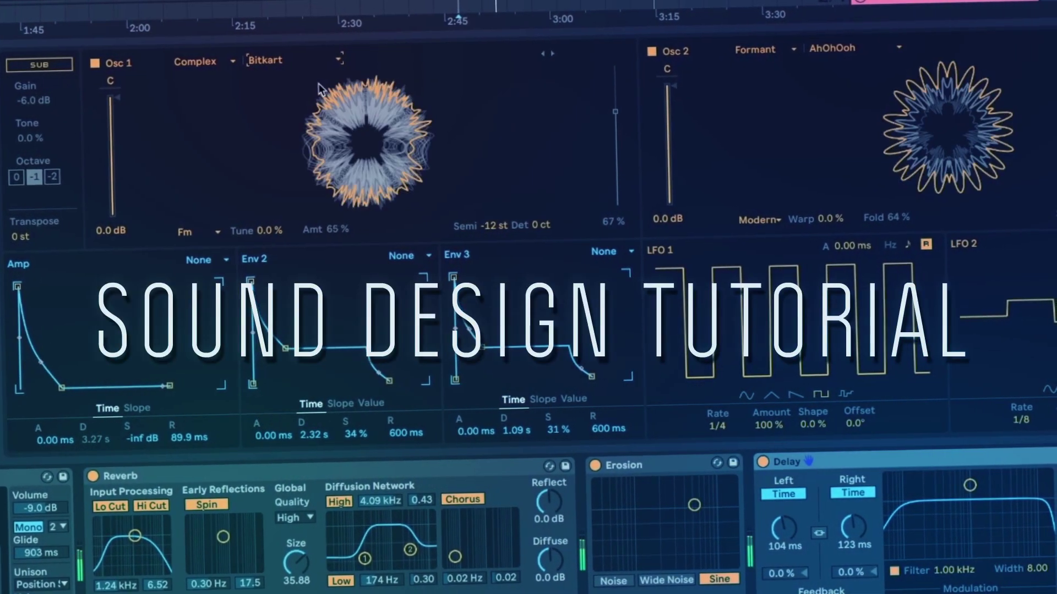
key(Down)
key(Down)
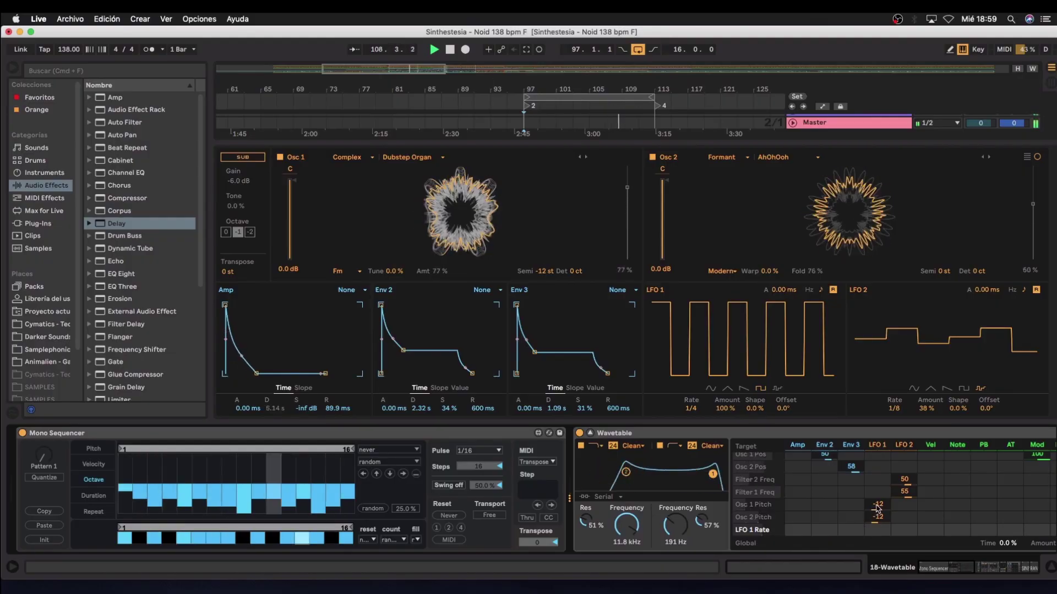
drag(878, 506, 893, 493)
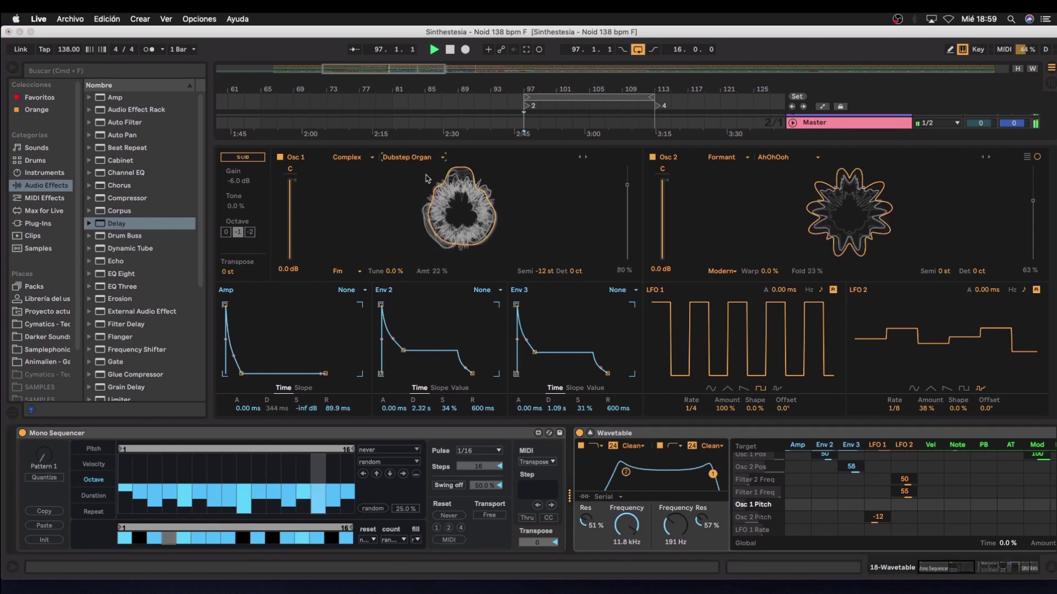
Step oscillator 1 from Bitkart to Dubstep Organ and reveal the C kHs Reverb return
click(409, 157)
click(423, 183)
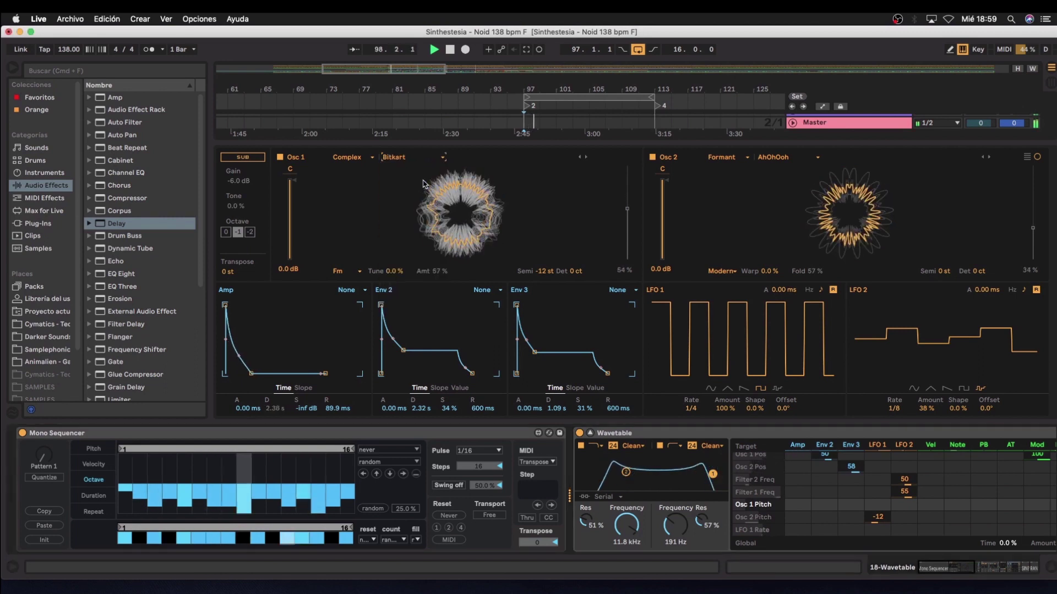
key(Down)
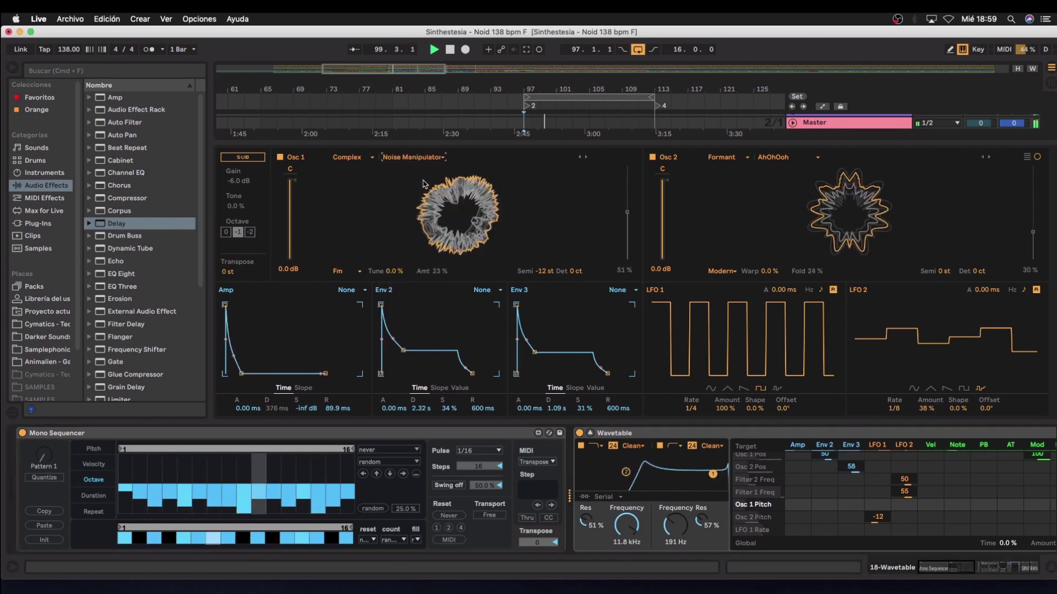
key(Down)
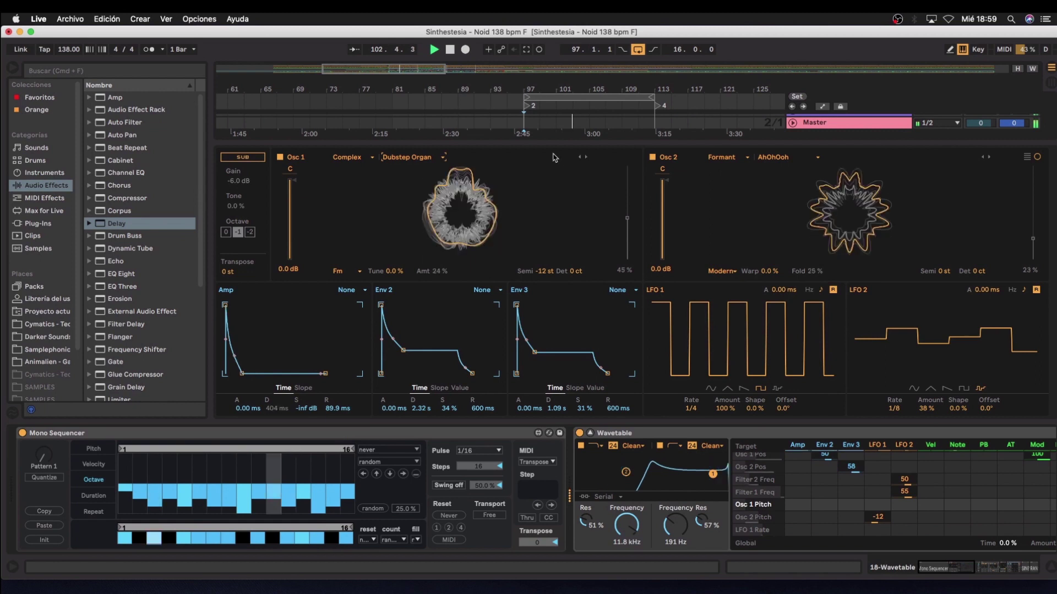
key(ctrl+alt+t)
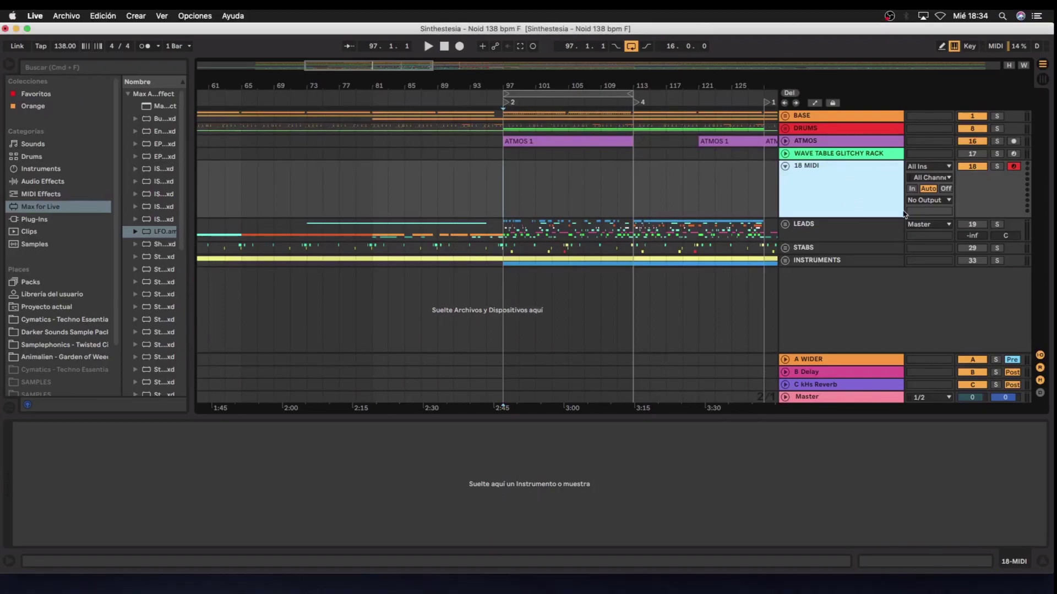
Load Wavetable from the Instruments category onto the 18 MIDI track
click(39, 169)
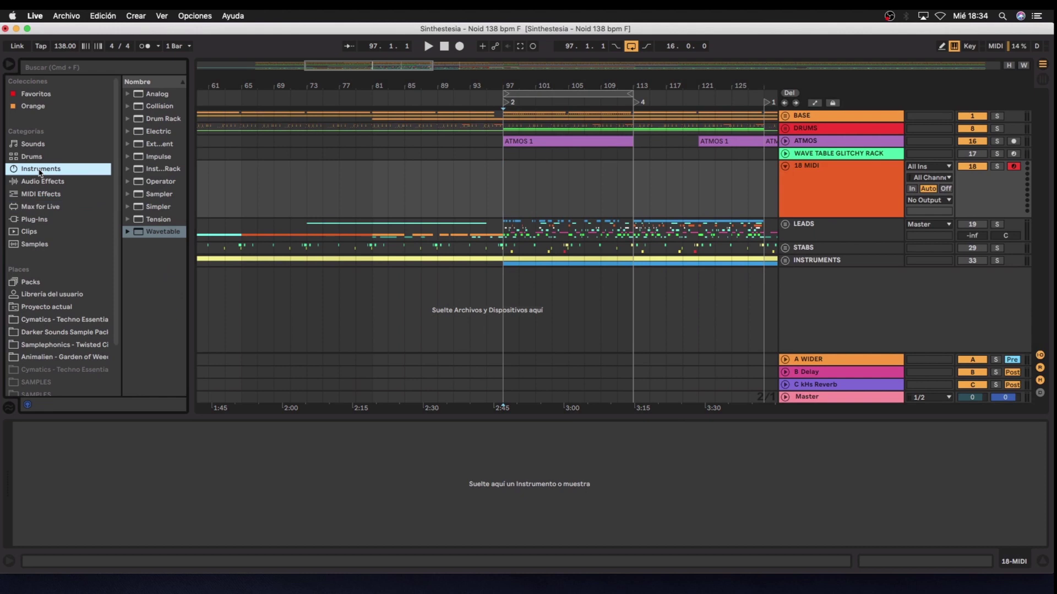
click(154, 234)
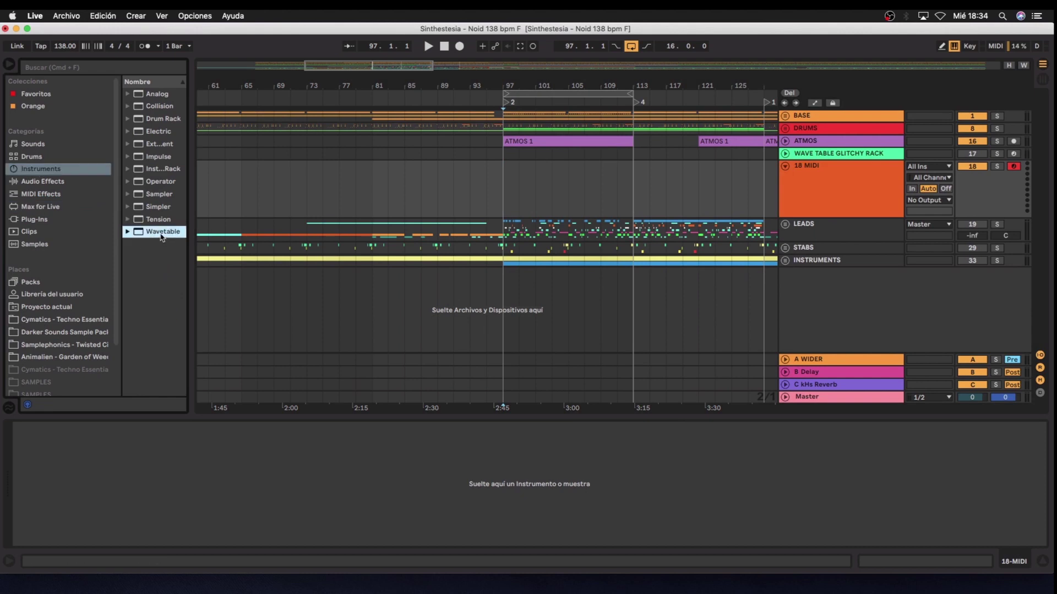
drag(161, 238, 525, 181)
Expand Wavetable's view, resize the browser and device panels, and switch to polar display
click(100, 429)
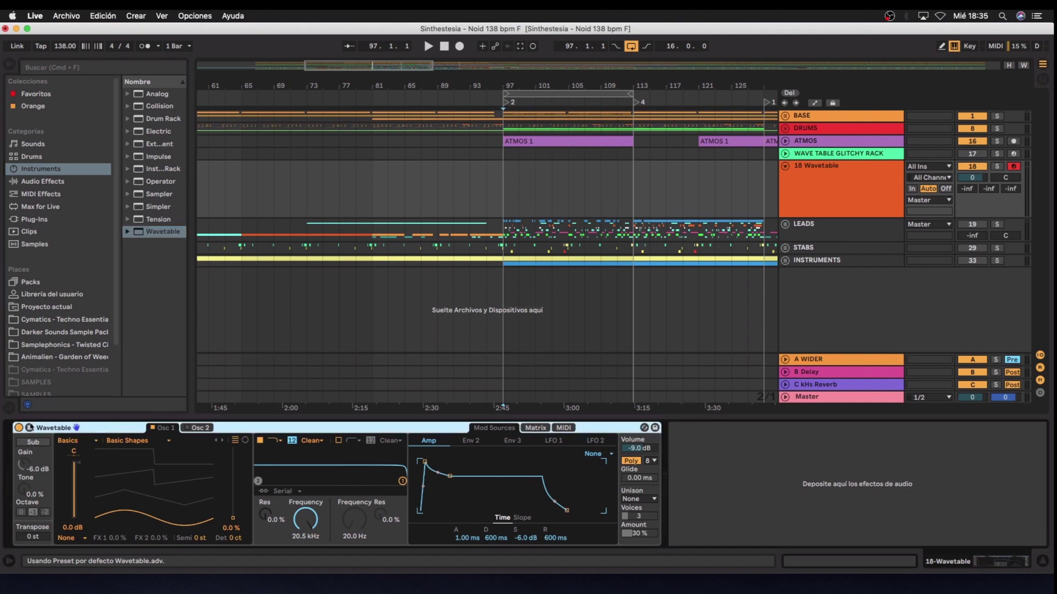
click(29, 429)
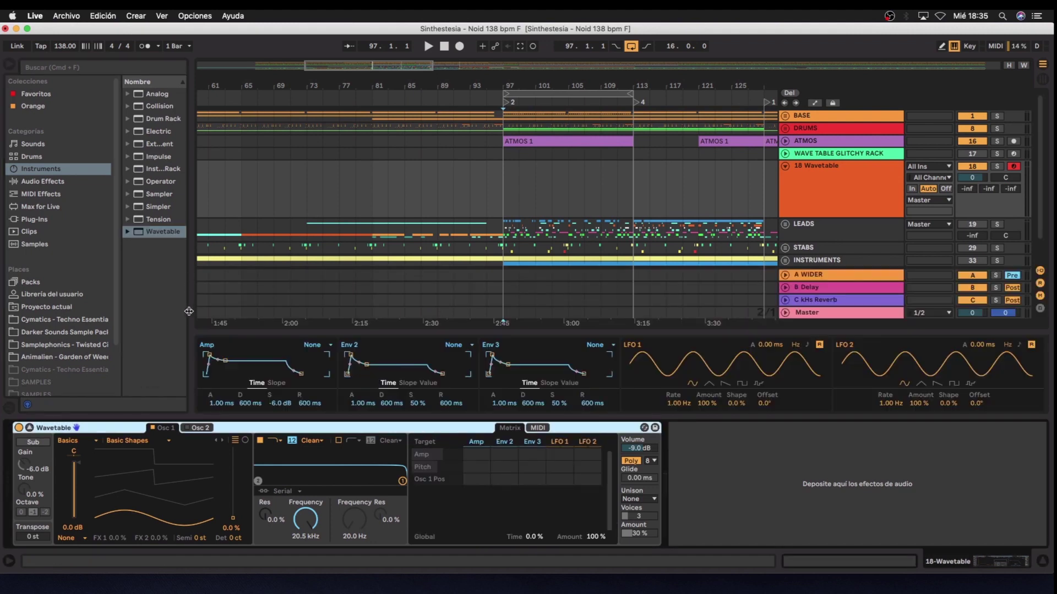
drag(189, 311, 98, 318)
drag(369, 331, 375, 142)
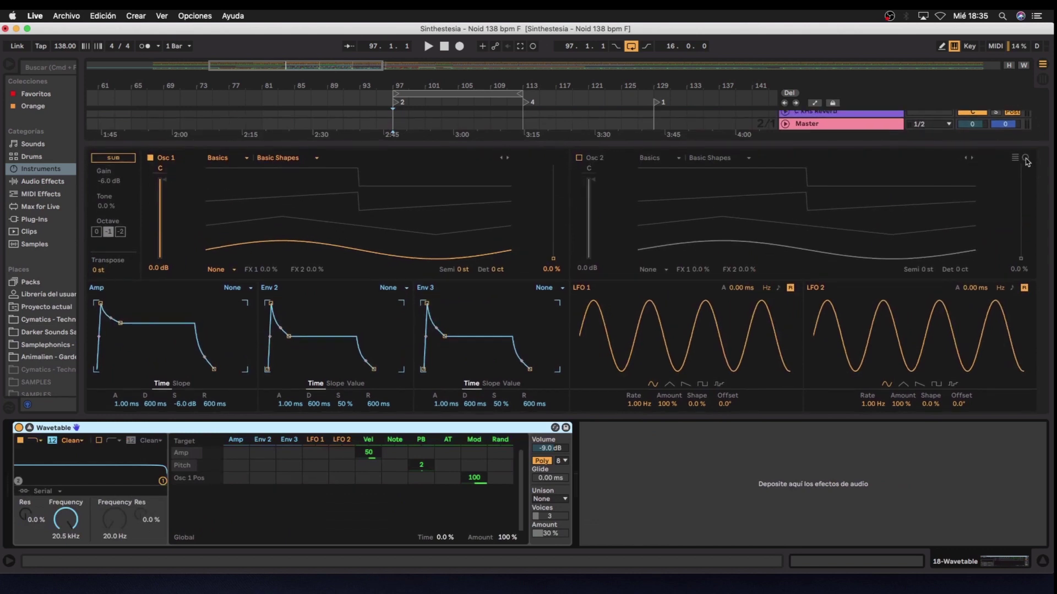
click(1026, 159)
mouse_move(553, 262)
mouse_down()
mouse_move(554, 188)
mouse_move(551, 274)
mouse_up()
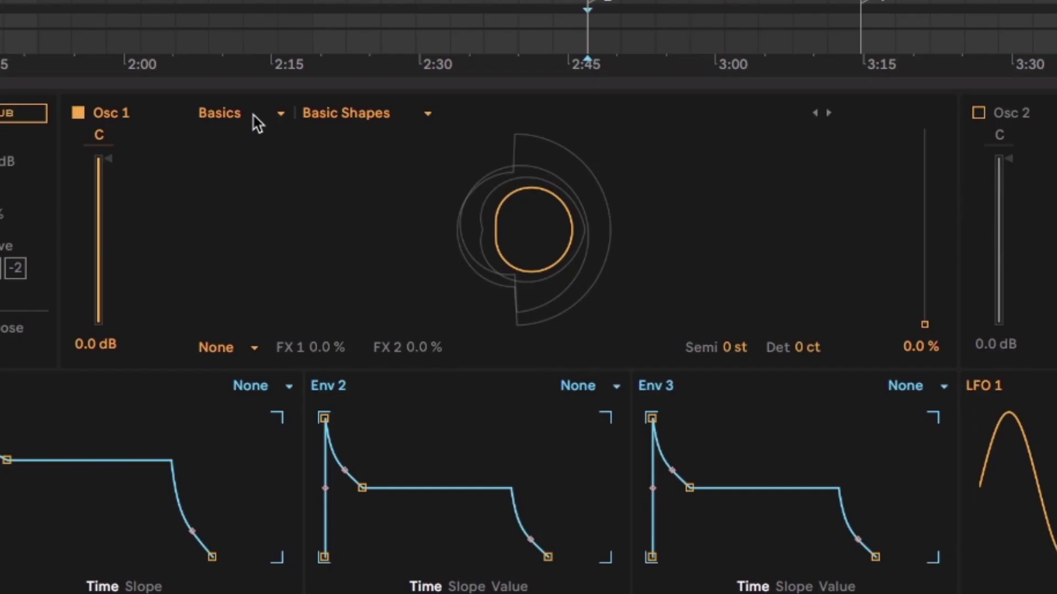
Set oscillator 1's wavetable category to Complex and sweep its position
click(231, 159)
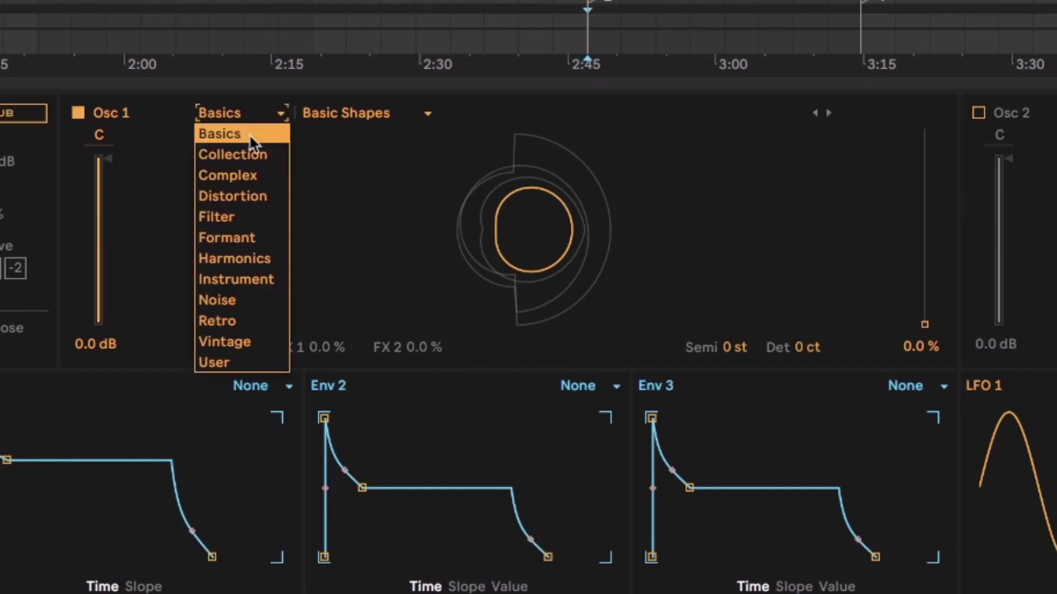
click(246, 176)
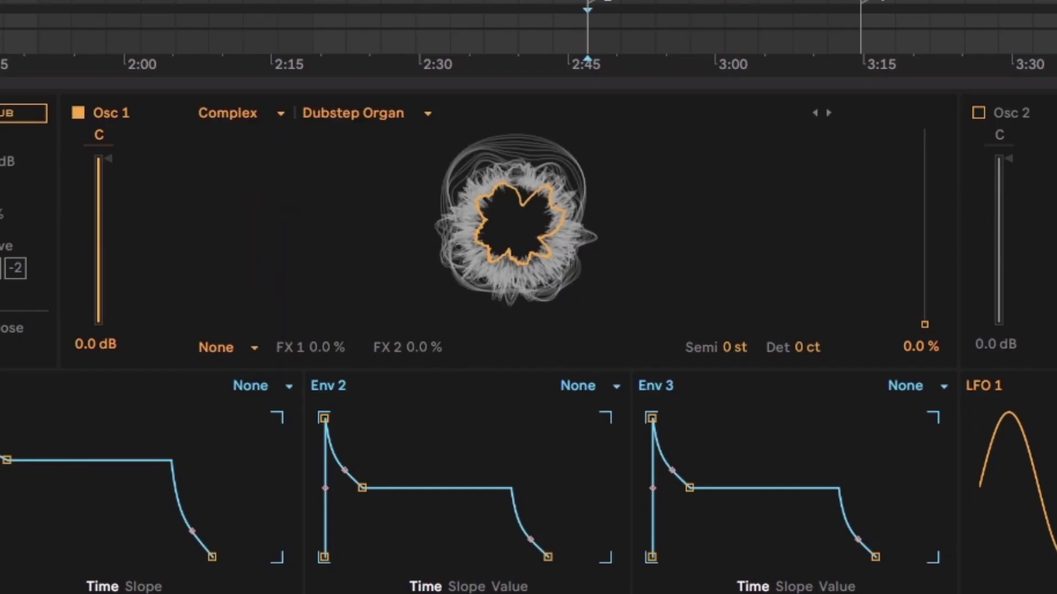
mouse_move(925, 325)
mouse_down()
mouse_move(924, 166)
mouse_move(925, 325)
mouse_up()
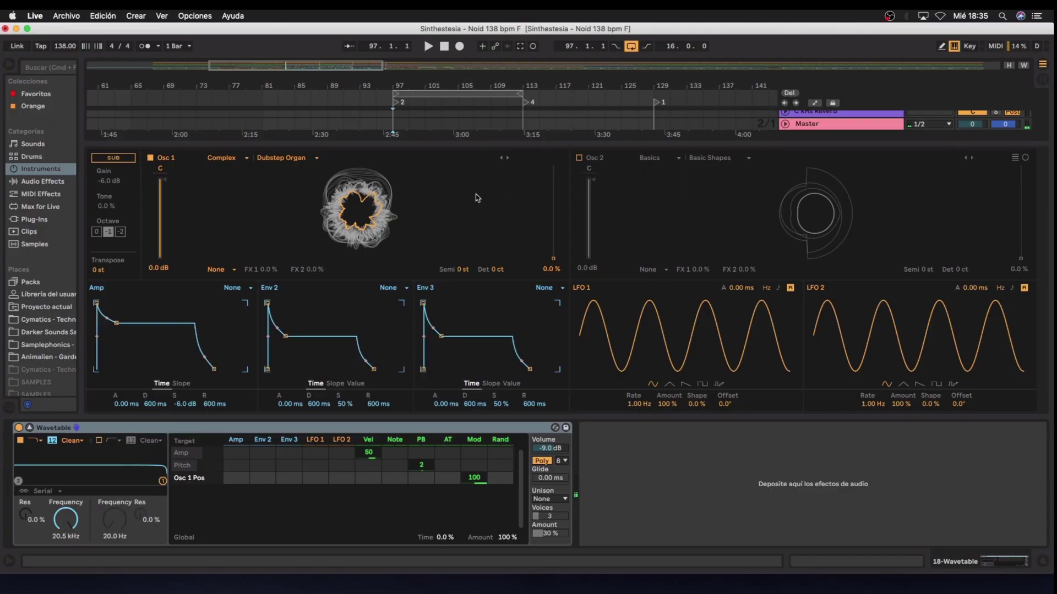
Enable oscillator 2 and give it the Formant AhOhOoh wavetable
click(578, 158)
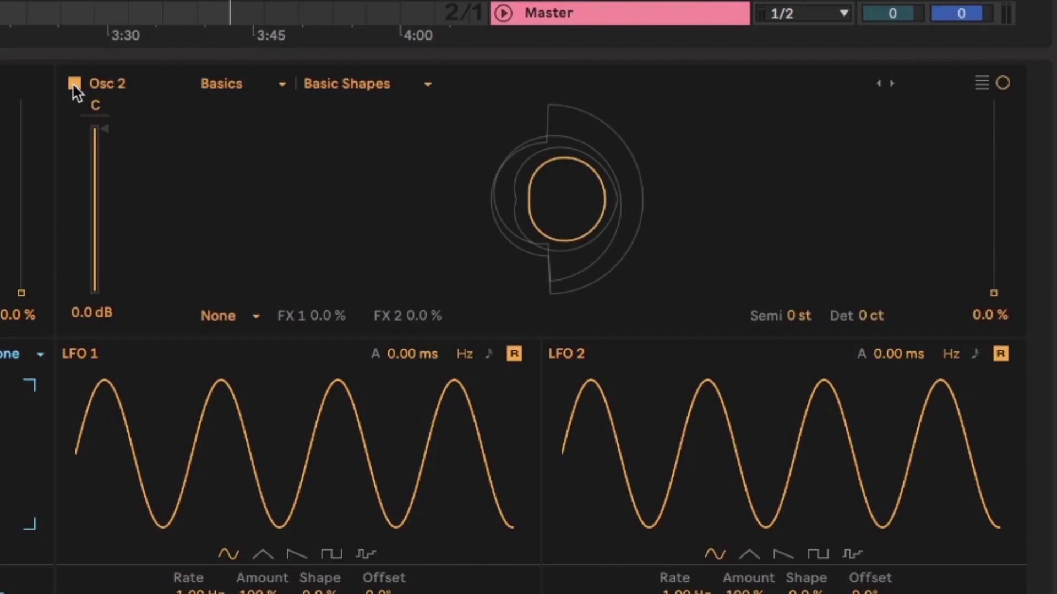
click(217, 89)
click(246, 202)
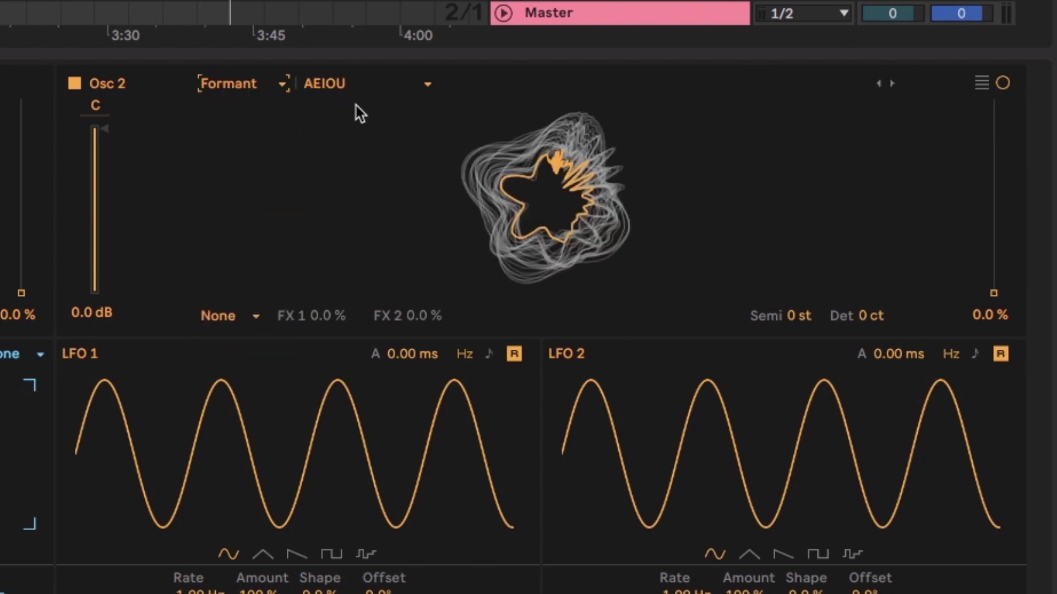
click(366, 89)
click(374, 123)
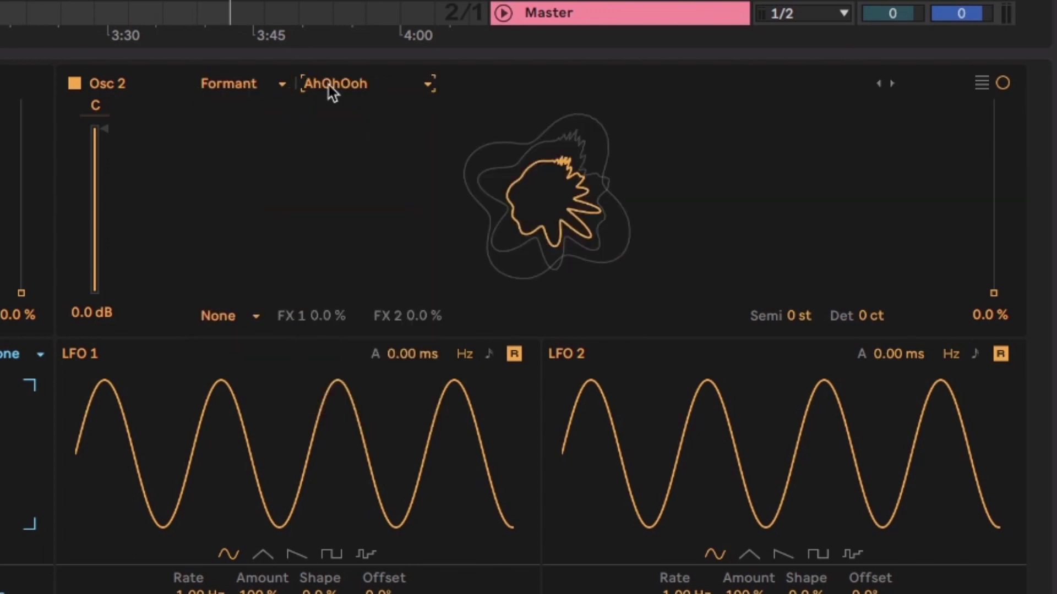
mouse_move(994, 292)
mouse_down()
mouse_move(993, 132)
mouse_move(993, 293)
mouse_up()
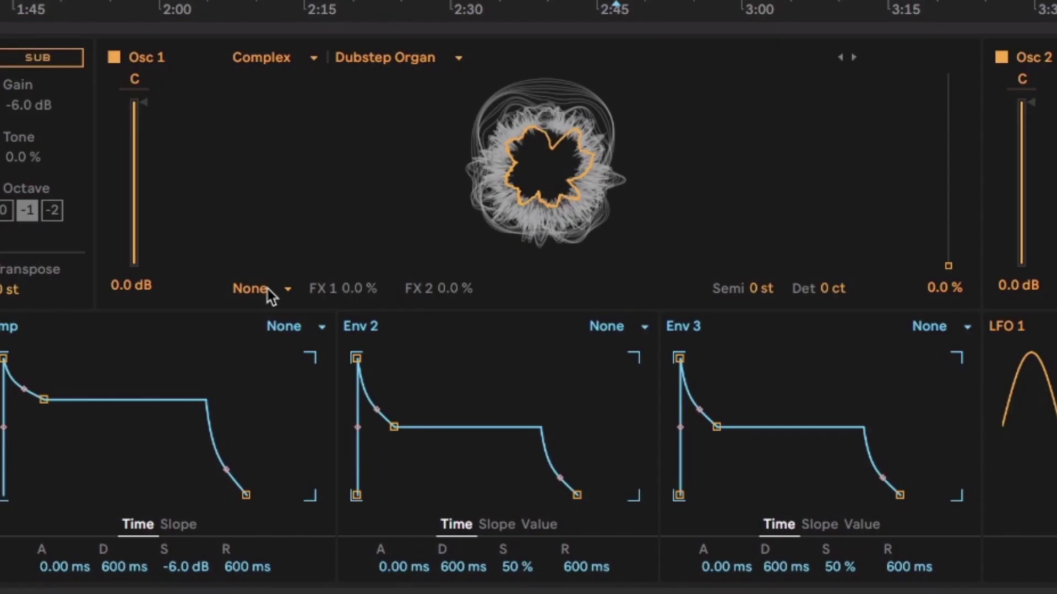
Set oscillator 1's effect mode to FM and oscillator 2's to Modern
click(268, 294)
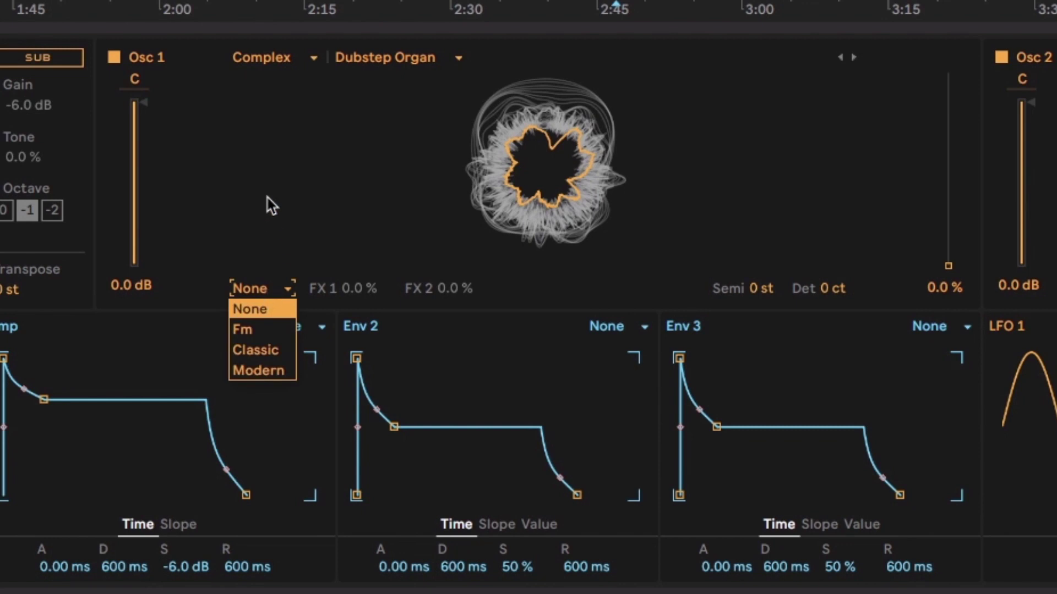
click(250, 331)
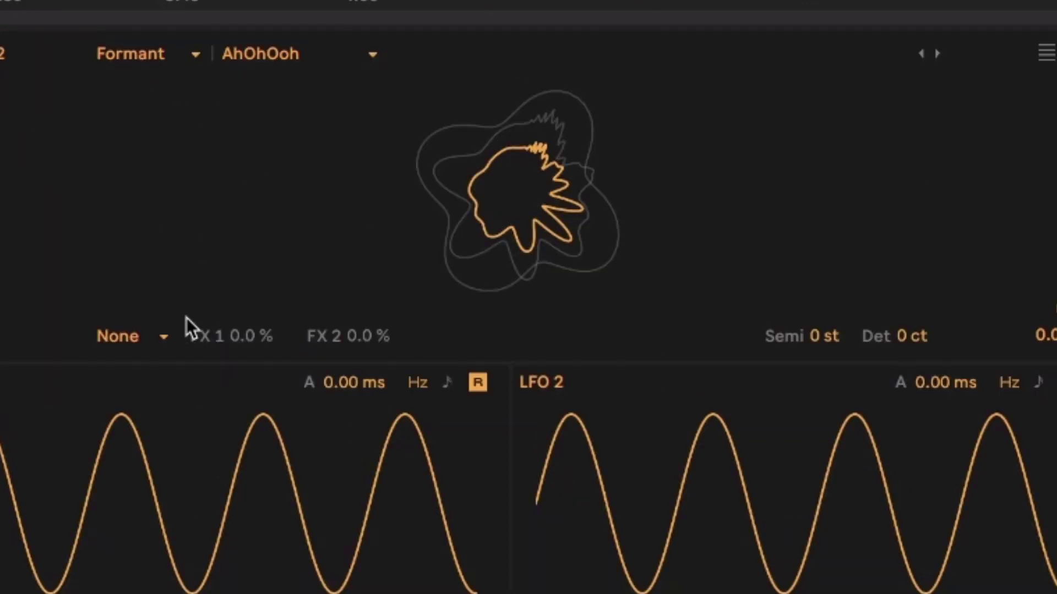
click(159, 333)
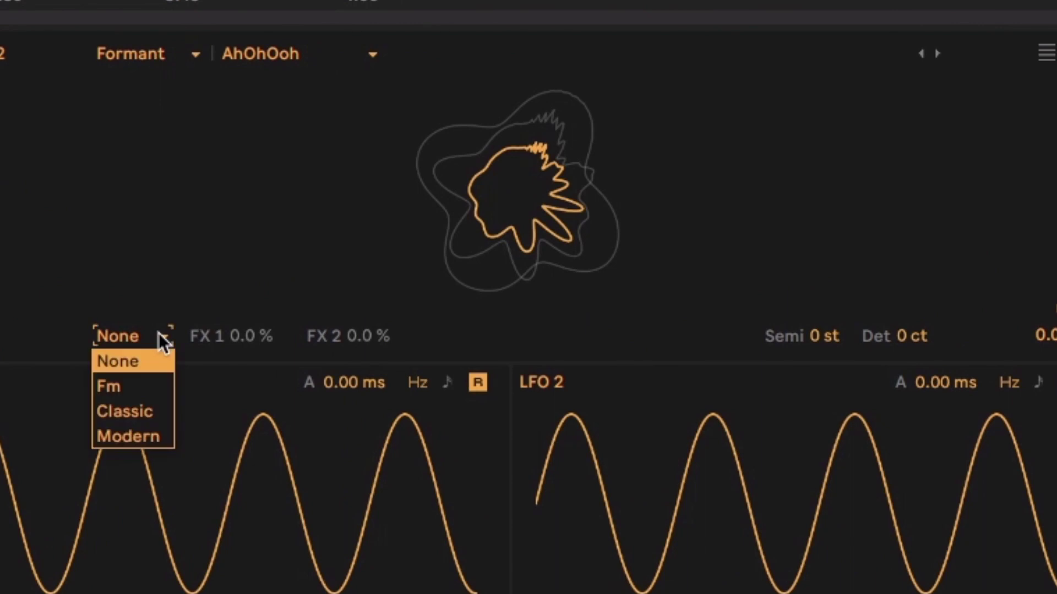
click(139, 437)
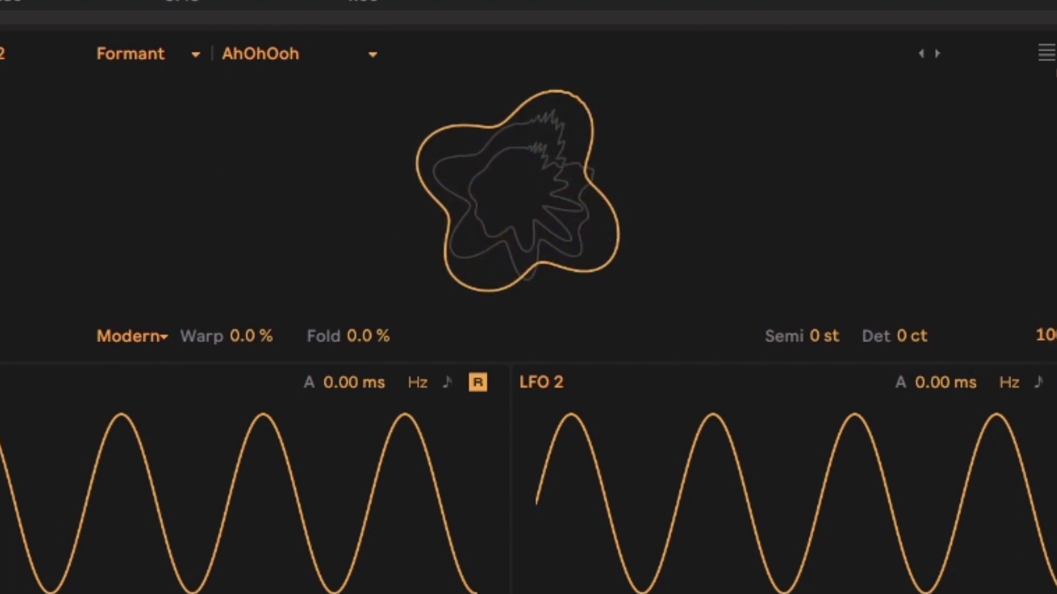
Keep oscillator 2 on Modern and raise oscillator 1's wavetable position
click(133, 335)
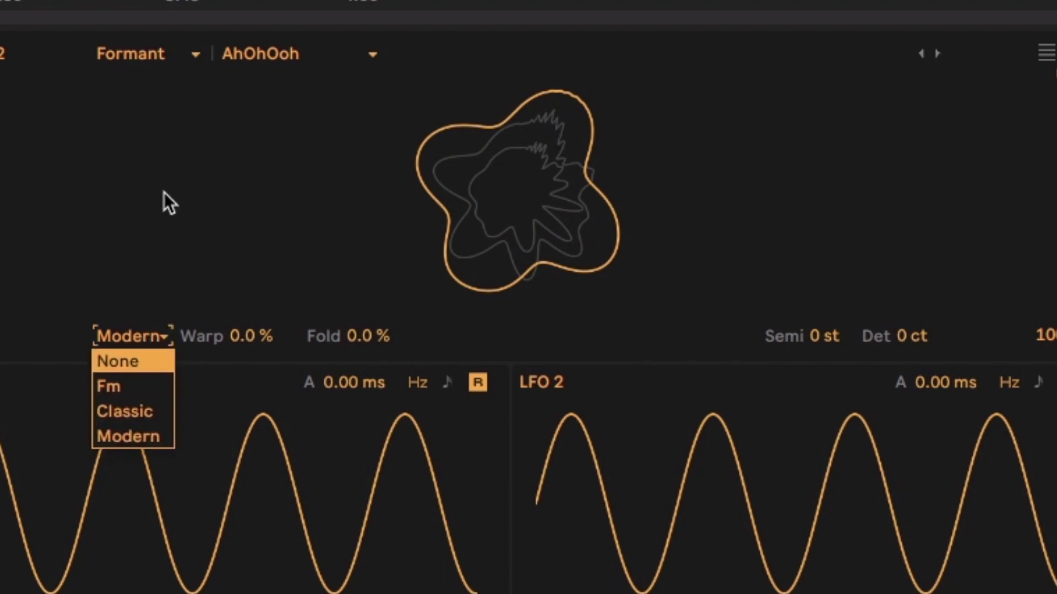
click(707, 202)
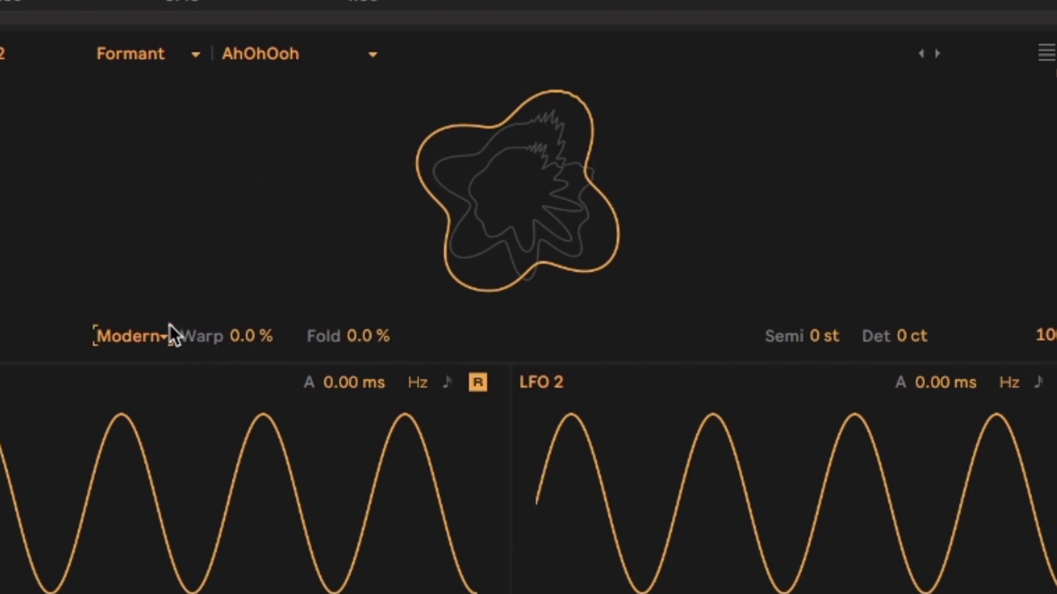
click(156, 340)
click(157, 337)
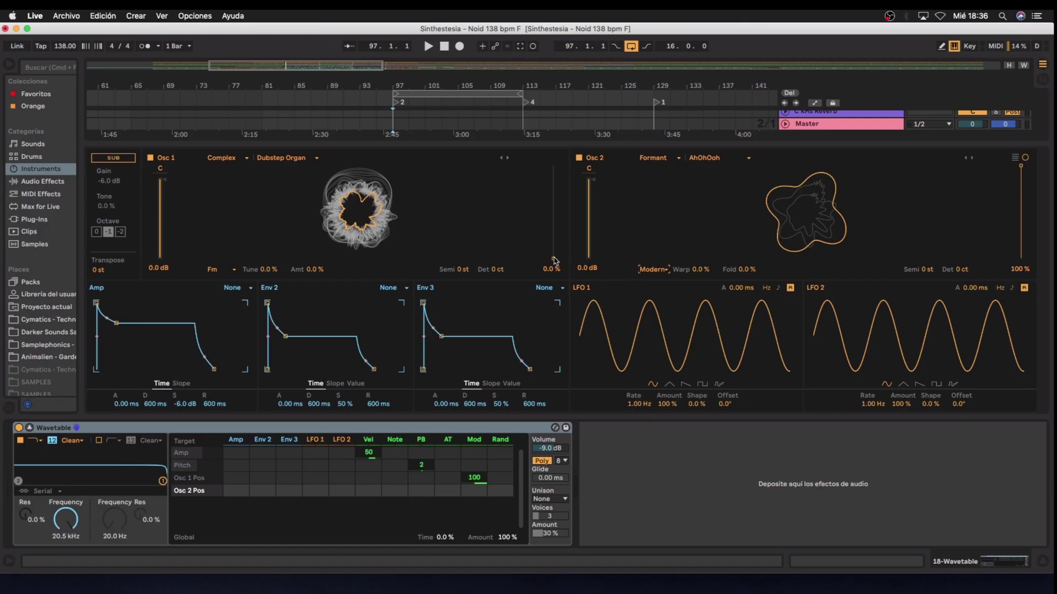
mouse_move(553, 260)
mouse_down()
mouse_move(553, 176)
mouse_move(554, 212)
mouse_up()
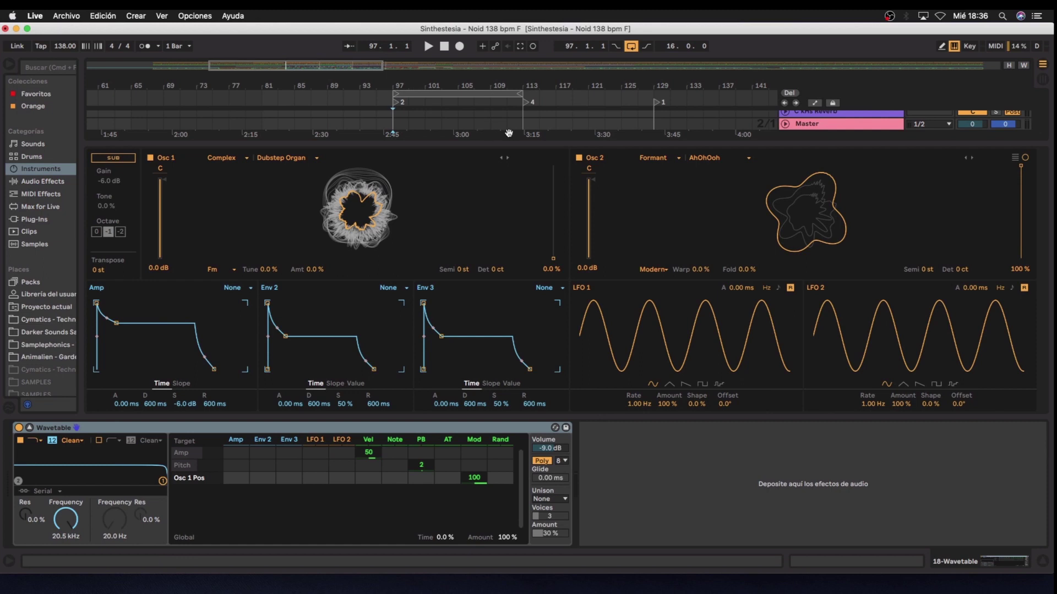
Find LFO.amxd among Max for Live devices and place it after Wavetable on track 18
drag(562, 143, 563, 152)
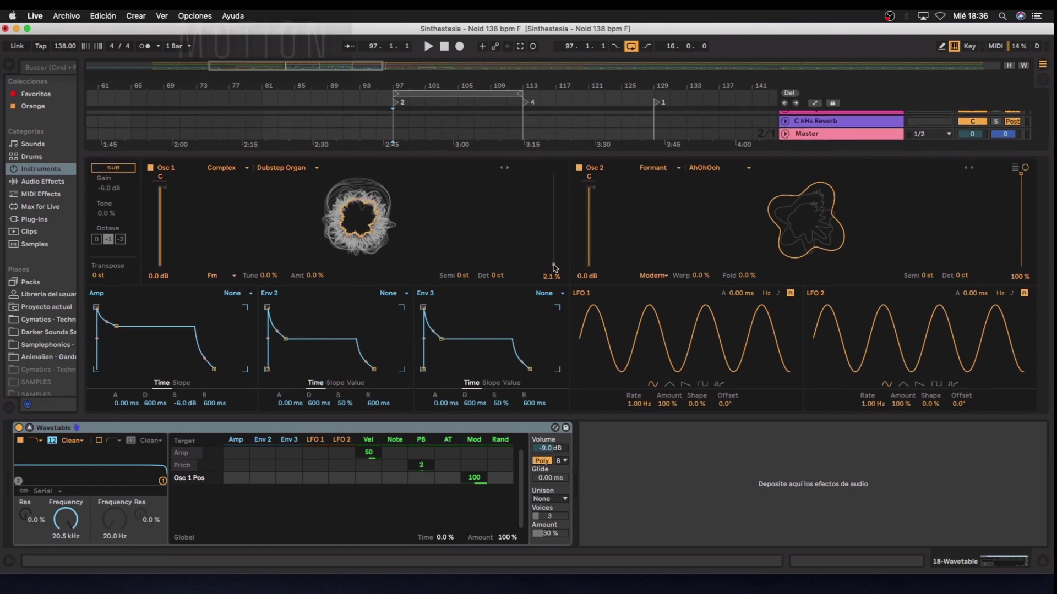
drag(561, 255, 554, 267)
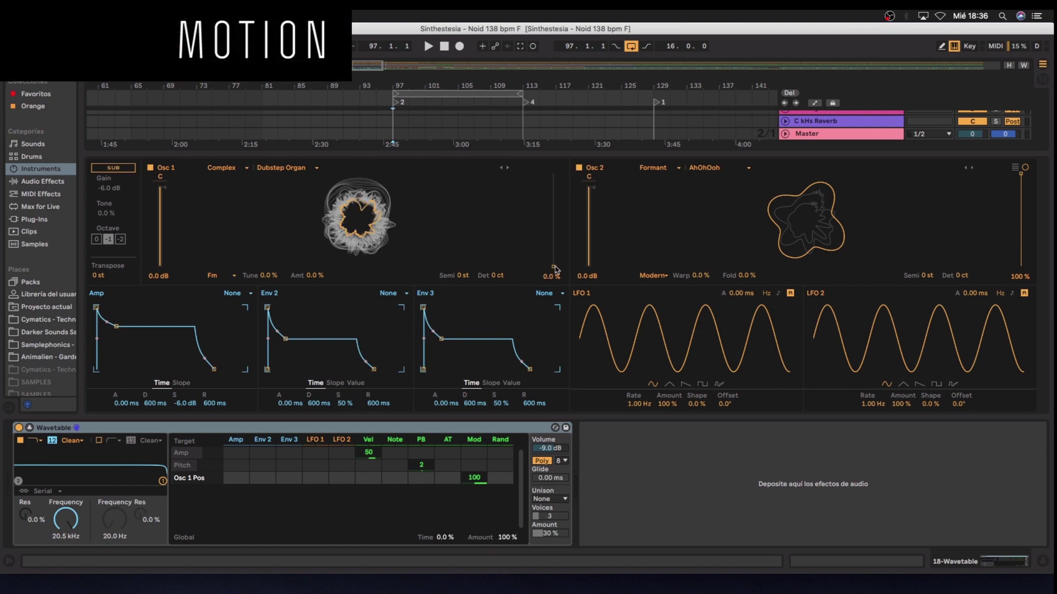
click(41, 207)
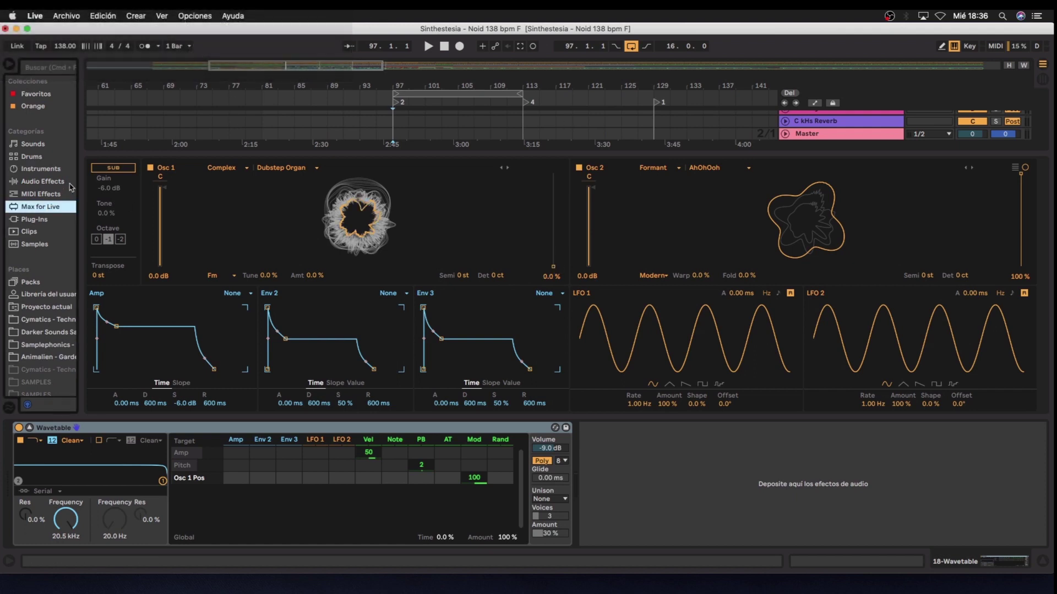
drag(83, 181, 221, 176)
click(119, 70)
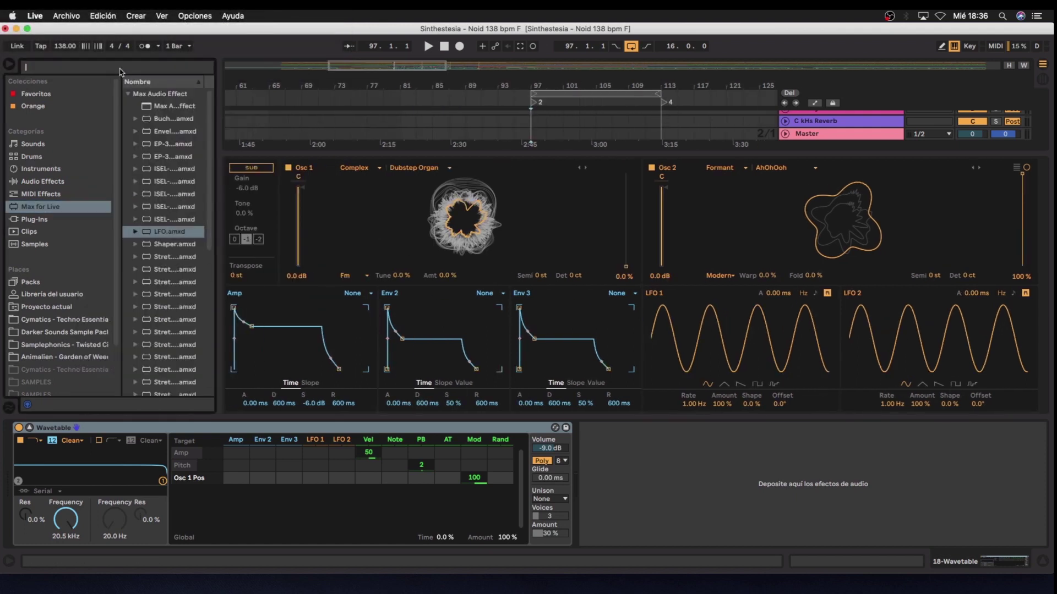
text(lfo)
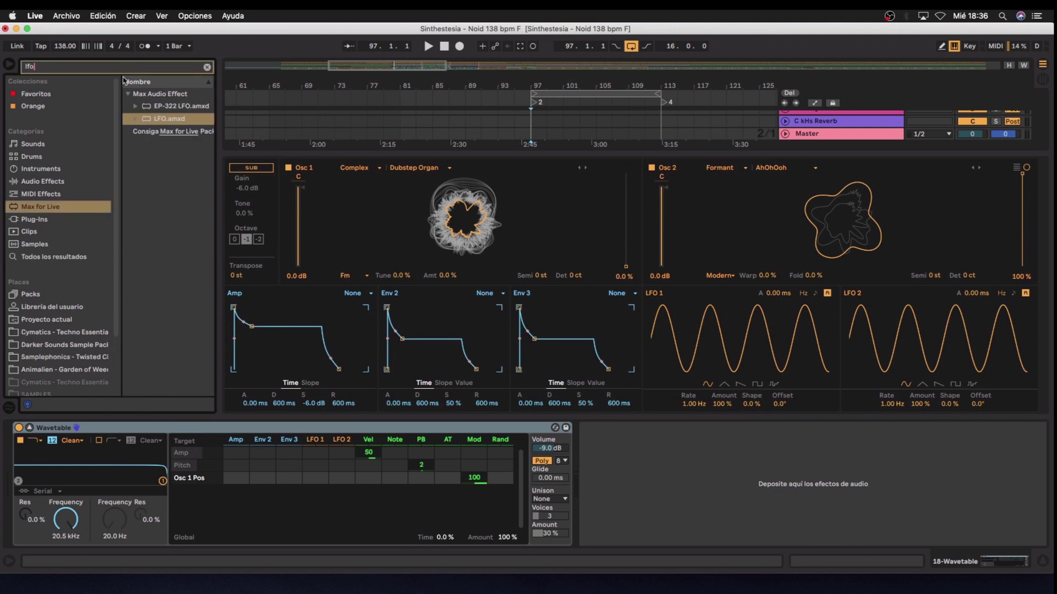
drag(515, 329, 605, 473)
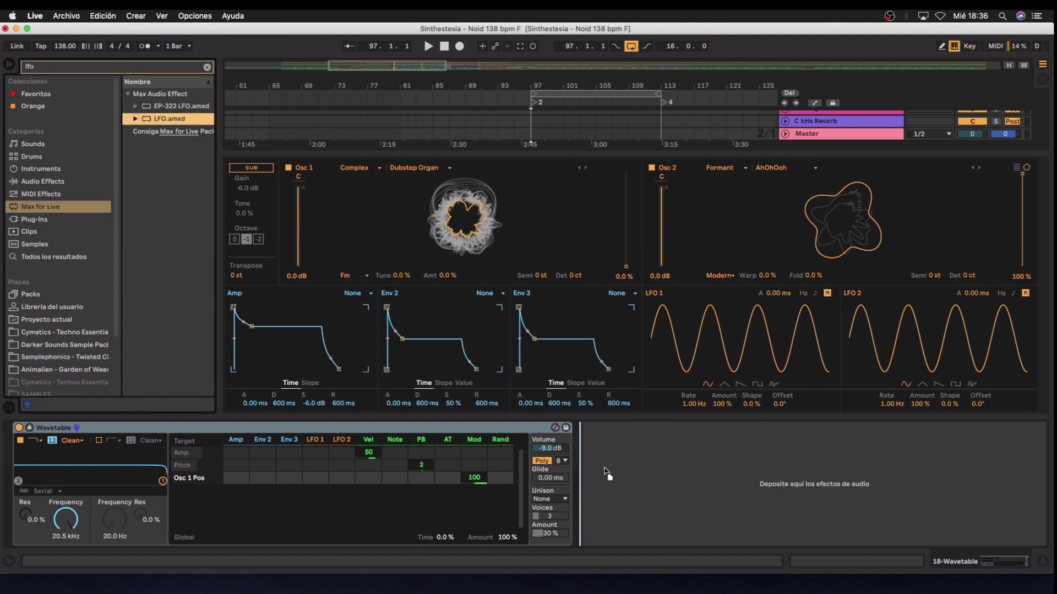
drag(631, 430, 631, 429)
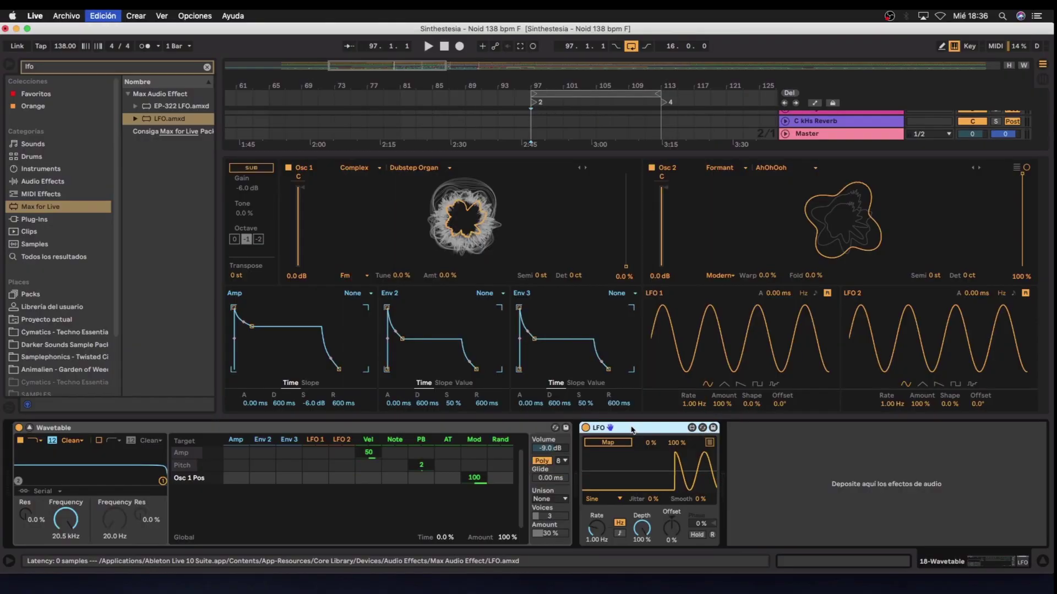
Duplicate the LFO and name the two devices SINE and RANDOM
key(super+d)
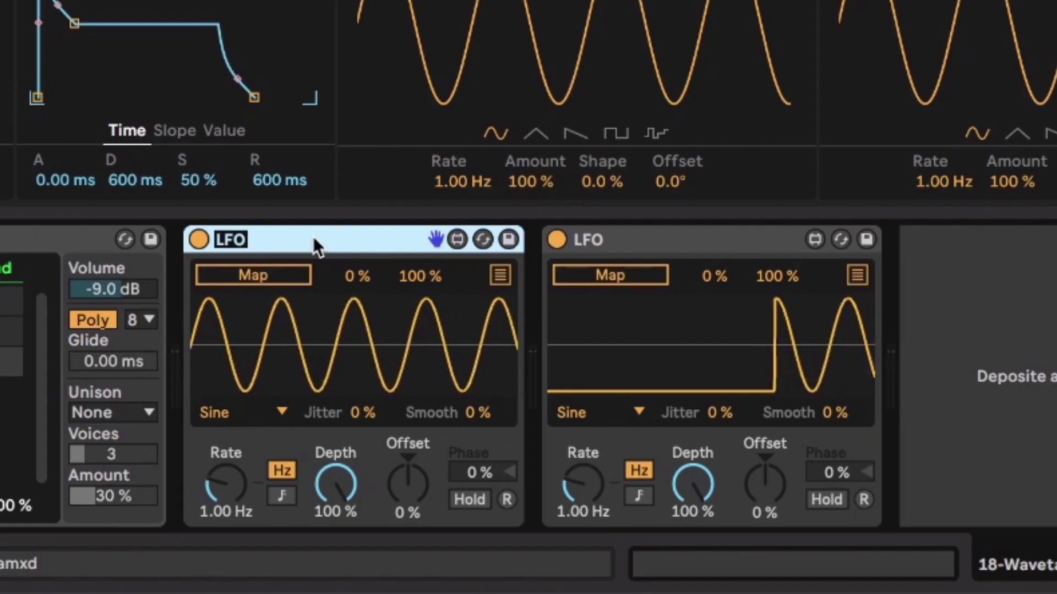
text(SINE)
key(Return)
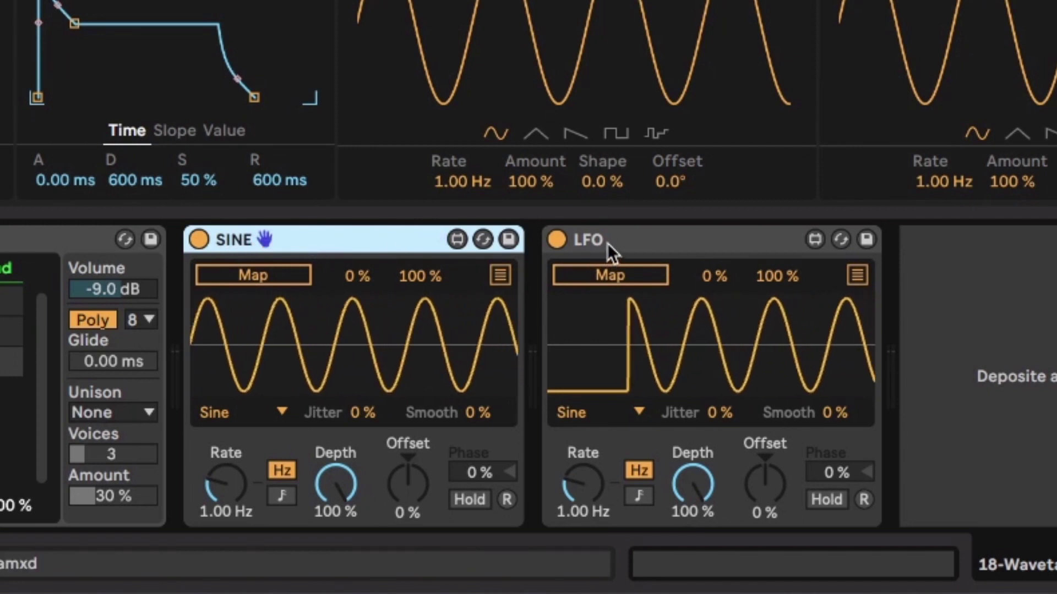
click(607, 243)
key(super+r)
text(R)
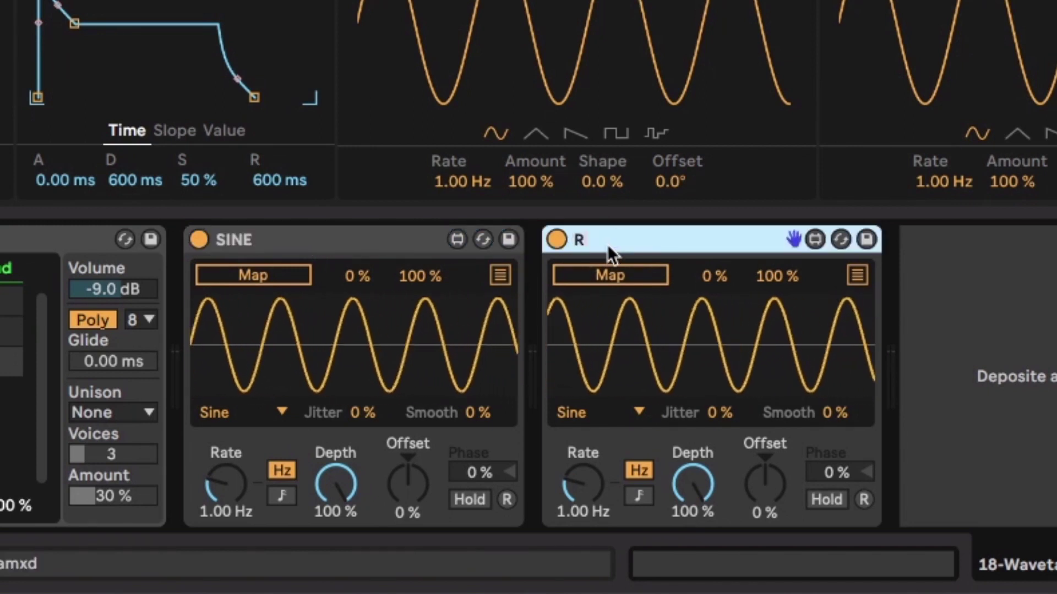
text(ANDOM)
key(Return)
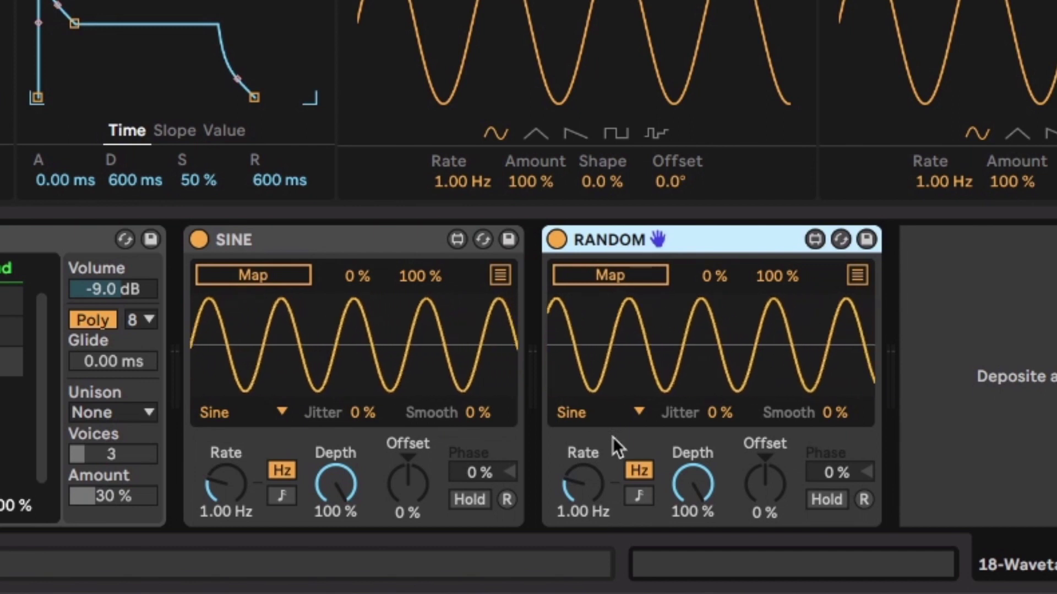
Give RANDOM the Random shape, tempo-synced at a 1/4 rate
click(619, 412)
click(574, 537)
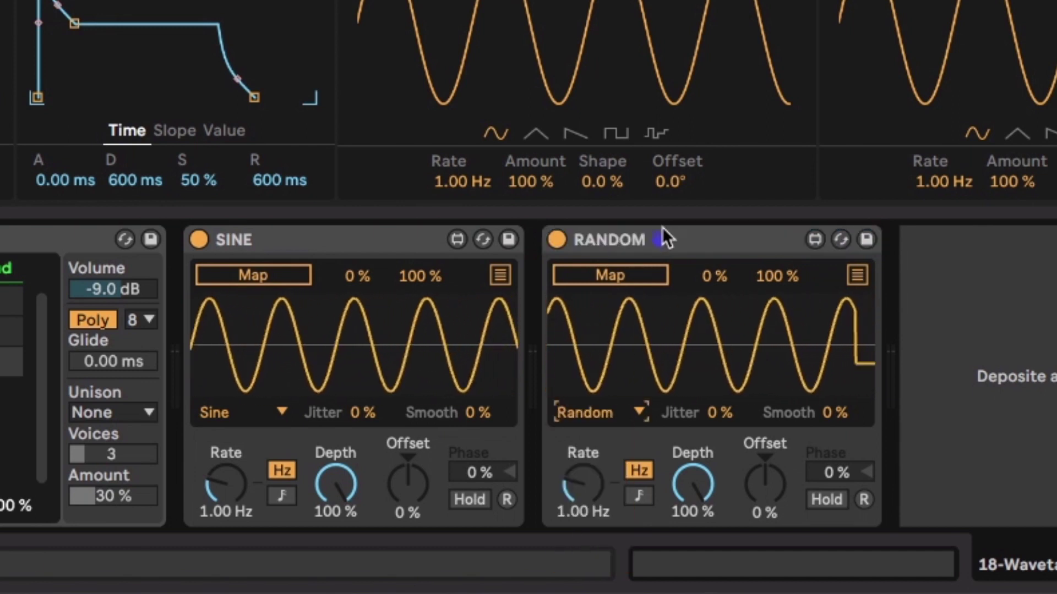
click(639, 495)
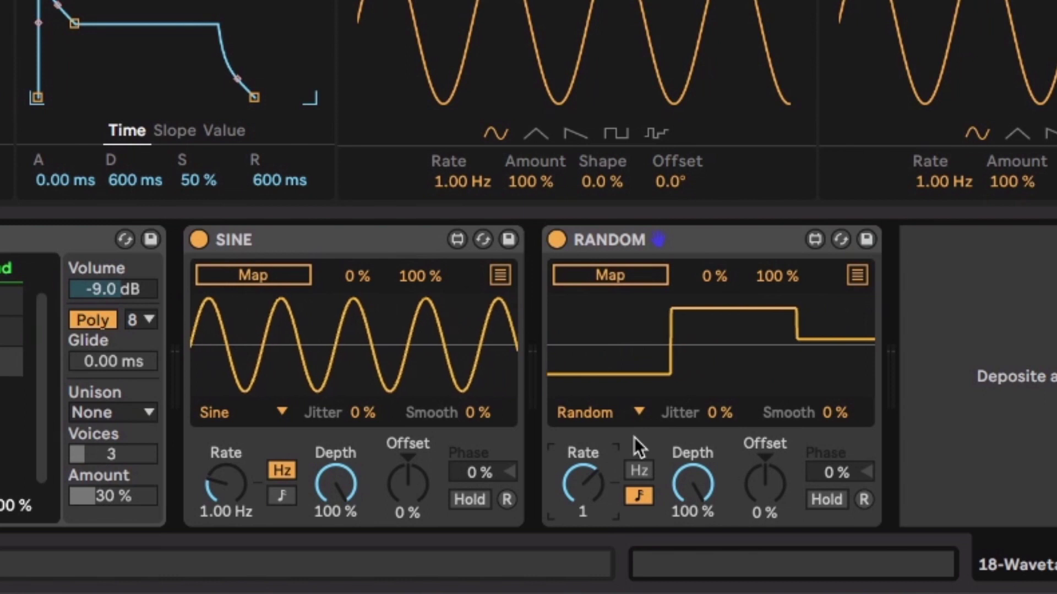
key(Down)
key(Down)
key(Down)
key(Down)
key(Down)
key(Down)
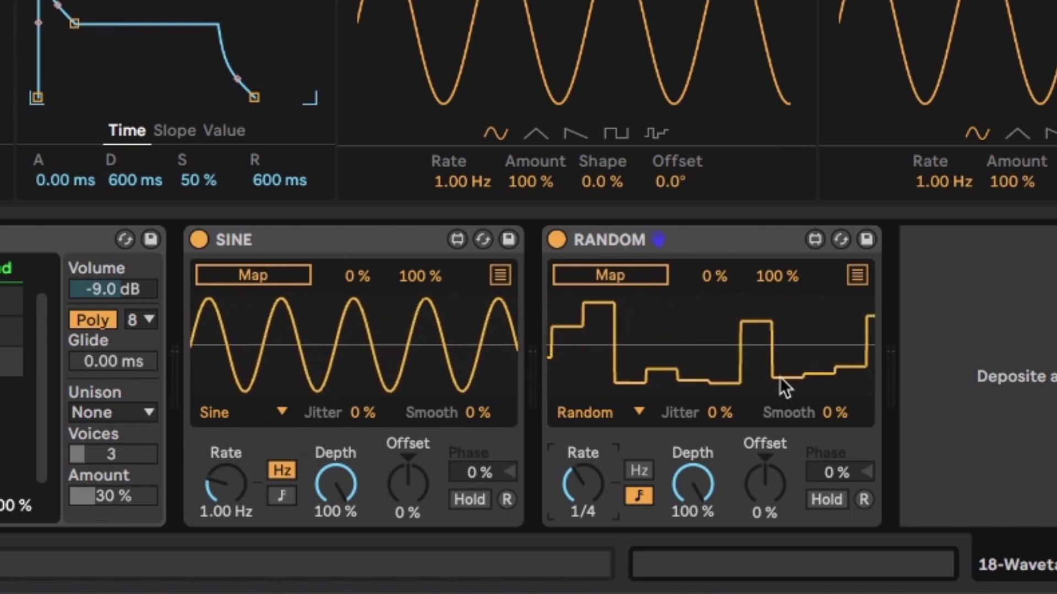
Tempo-sync the SINE LFO at rate 4, restore 100% depth, and show its map slots
click(286, 238)
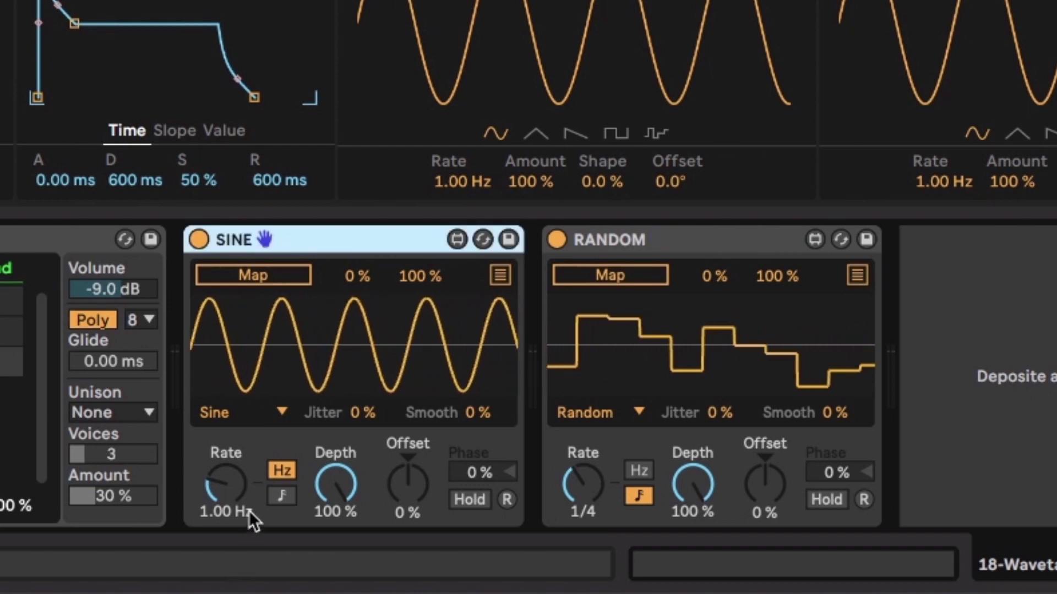
click(280, 497)
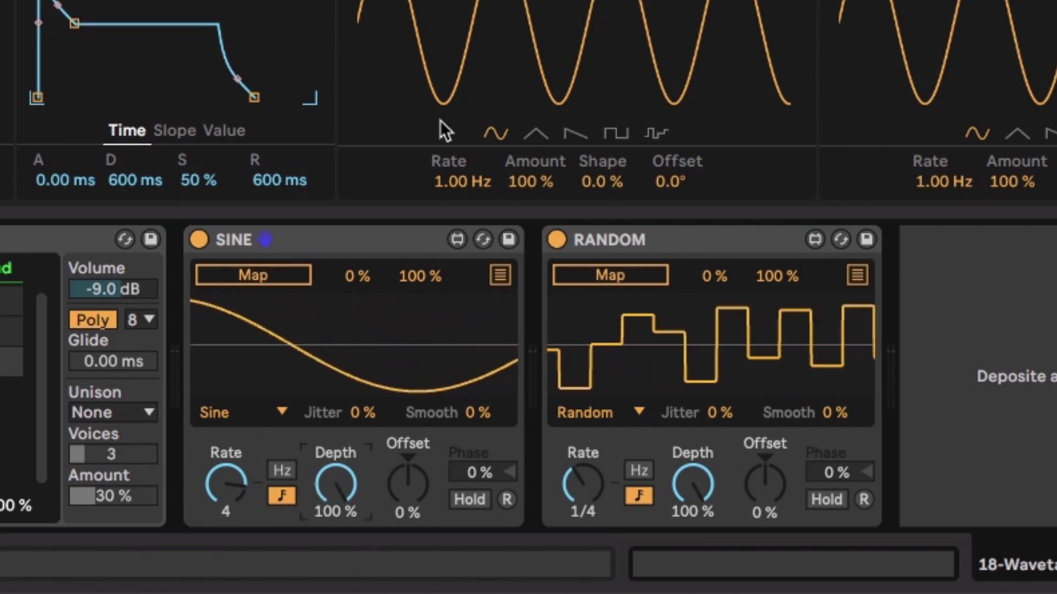
drag(335, 492, 335, 562)
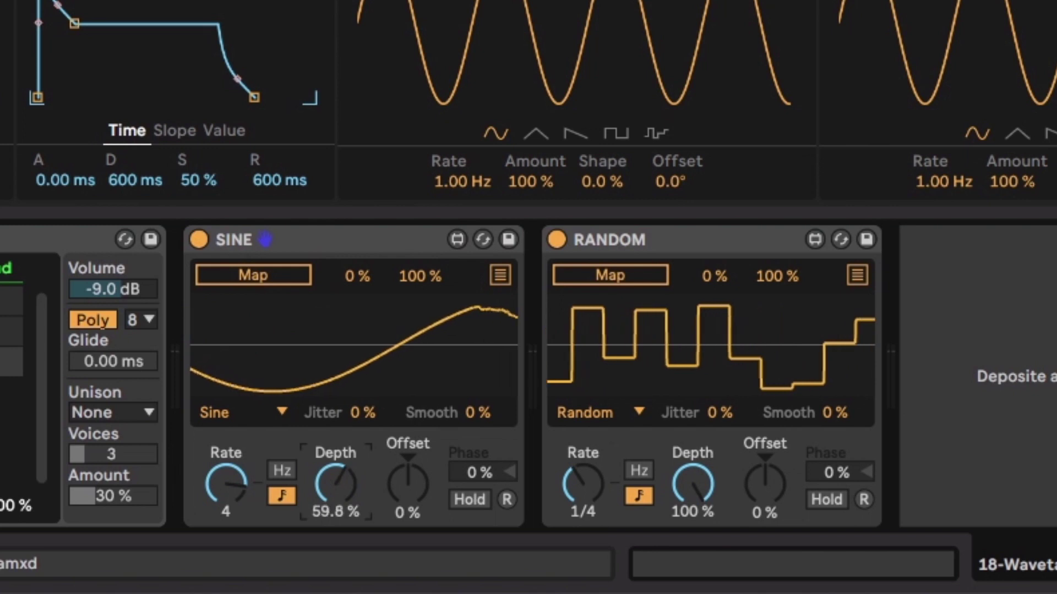
drag(334, 493, 334, 528)
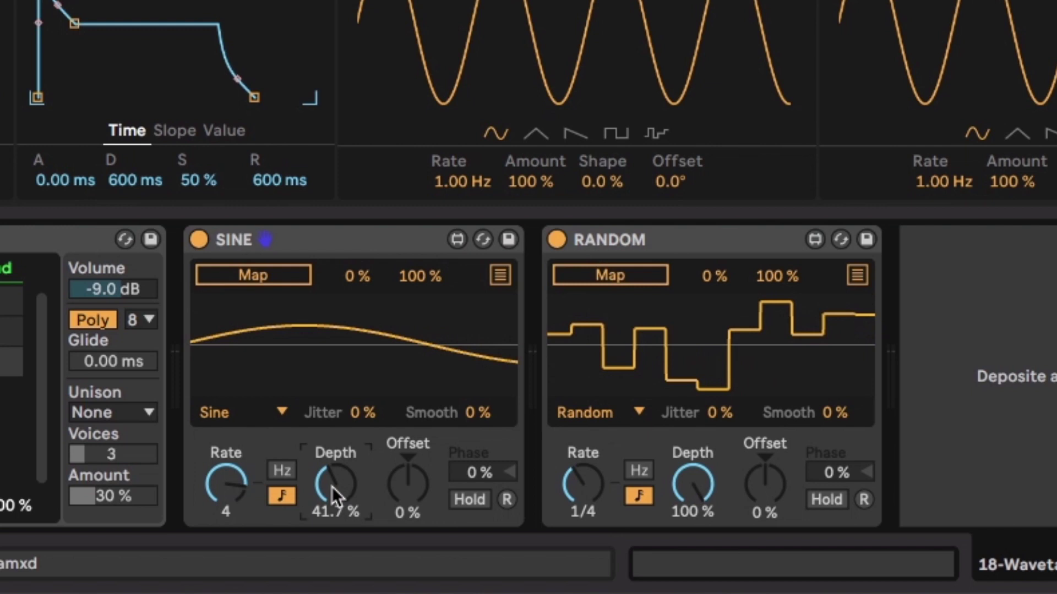
drag(333, 484, 333, 437)
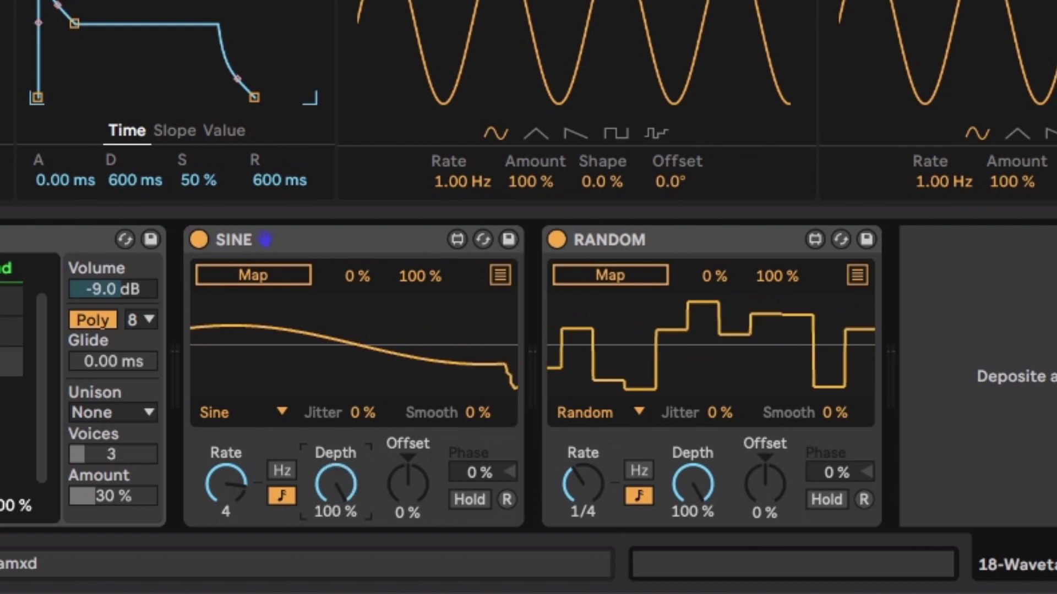
click(500, 276)
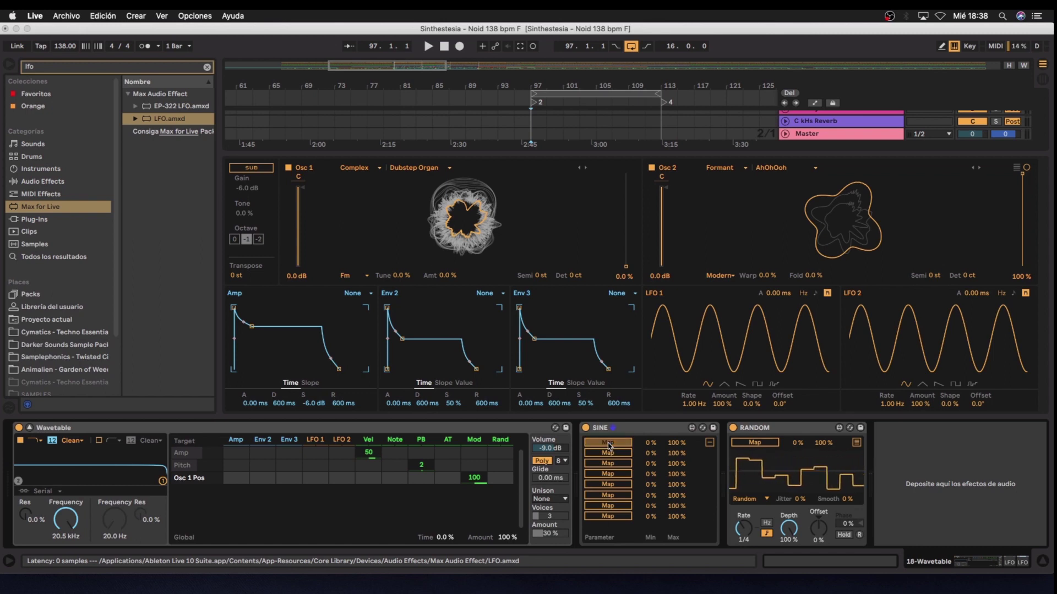
Map SINE to Osc 1 position at 45–80% and Osc 2 position with a 23% minimum
click(625, 269)
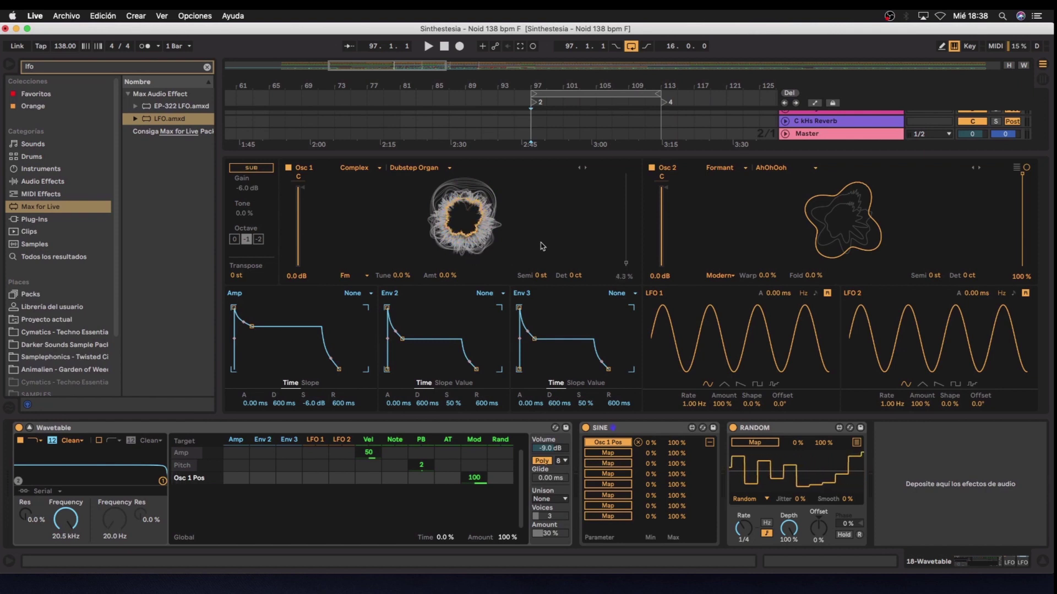
click(617, 268)
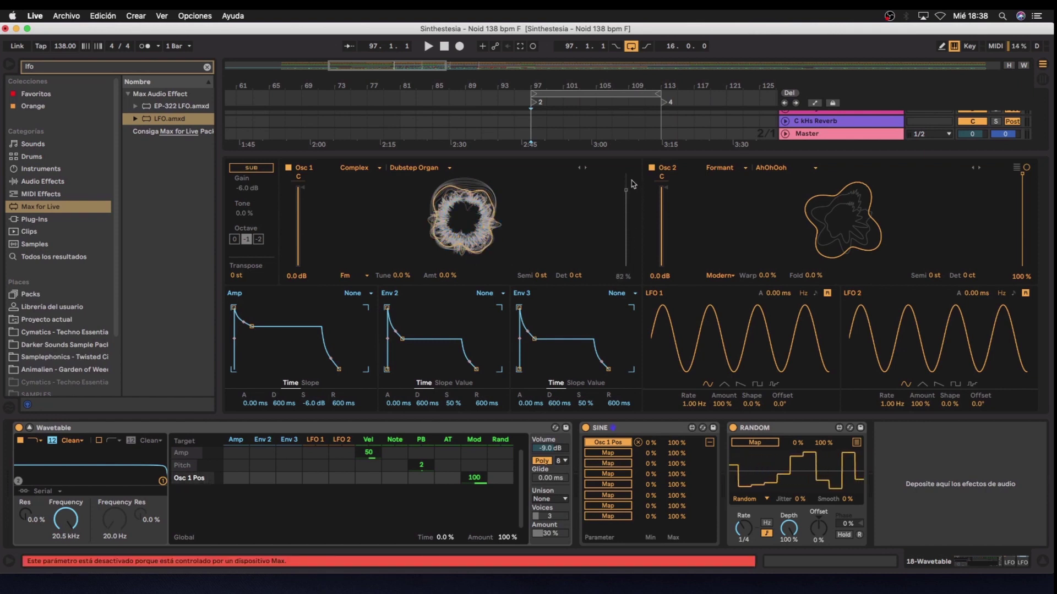
click(652, 447)
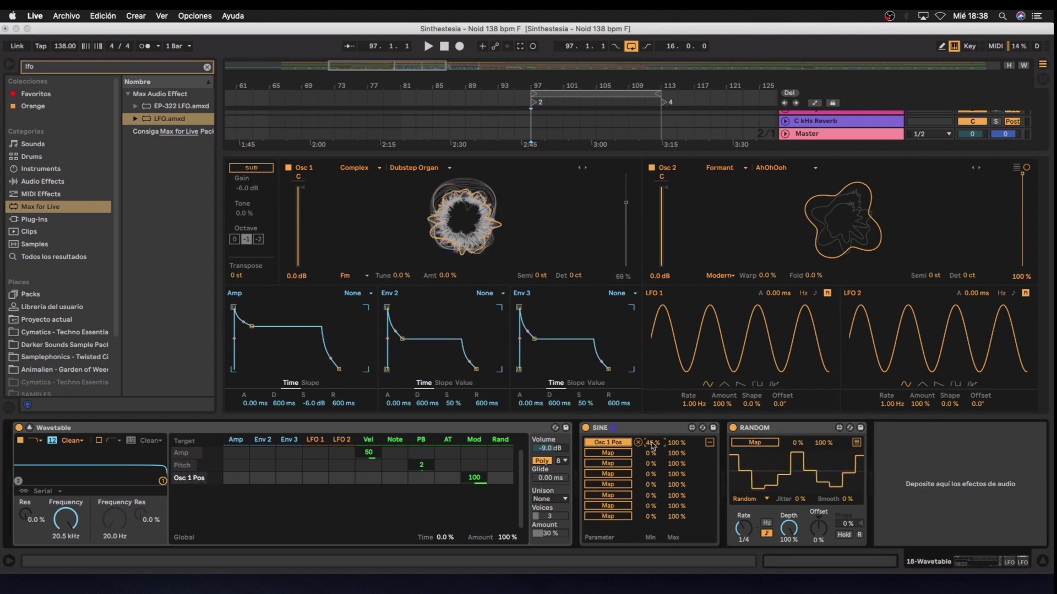
drag(626, 267, 632, 176)
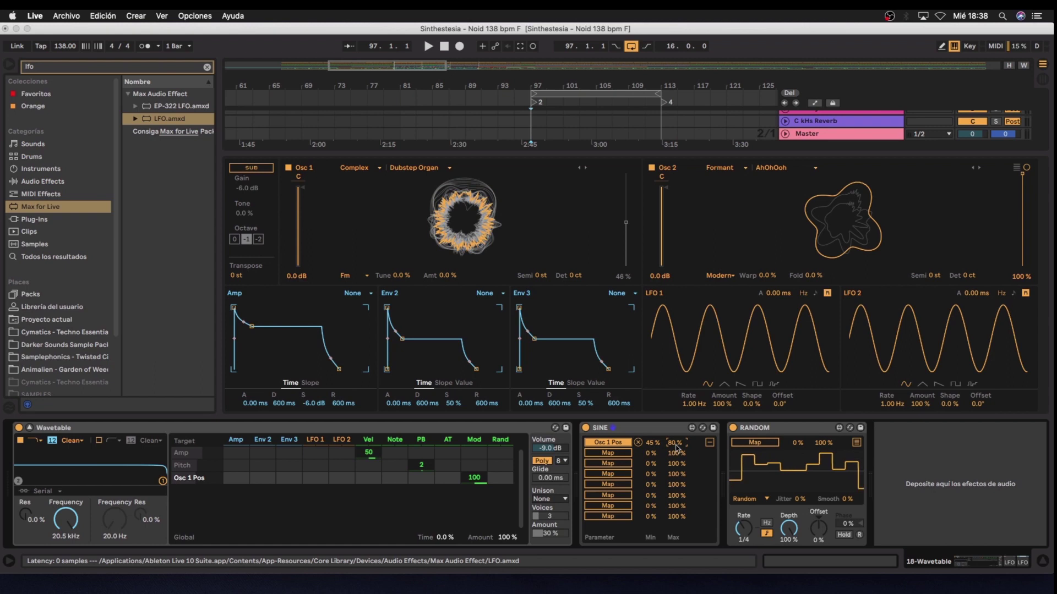
click(634, 210)
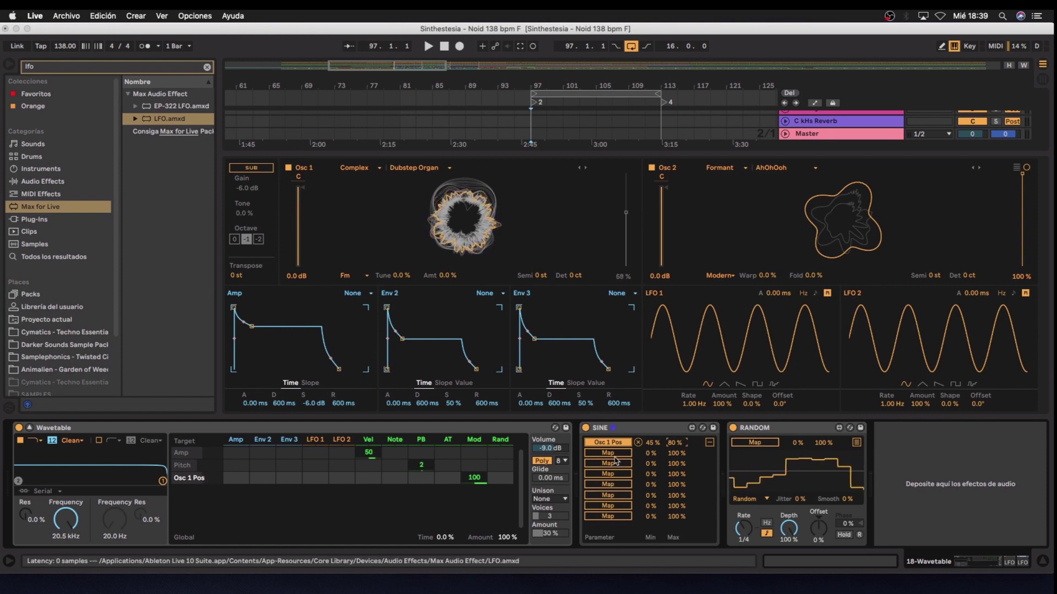
click(1022, 277)
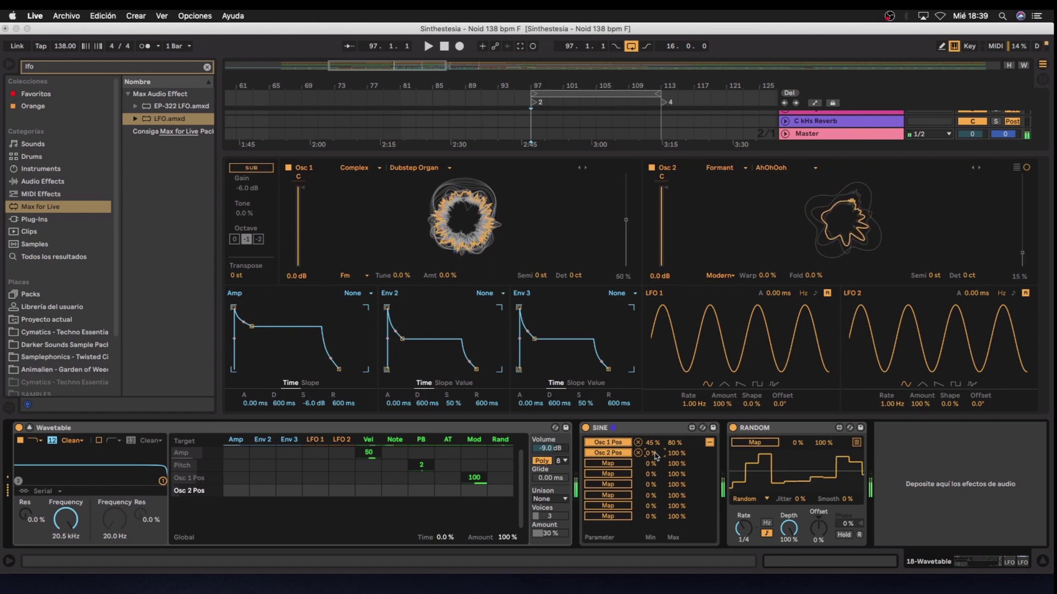
drag(665, 452, 665, 435)
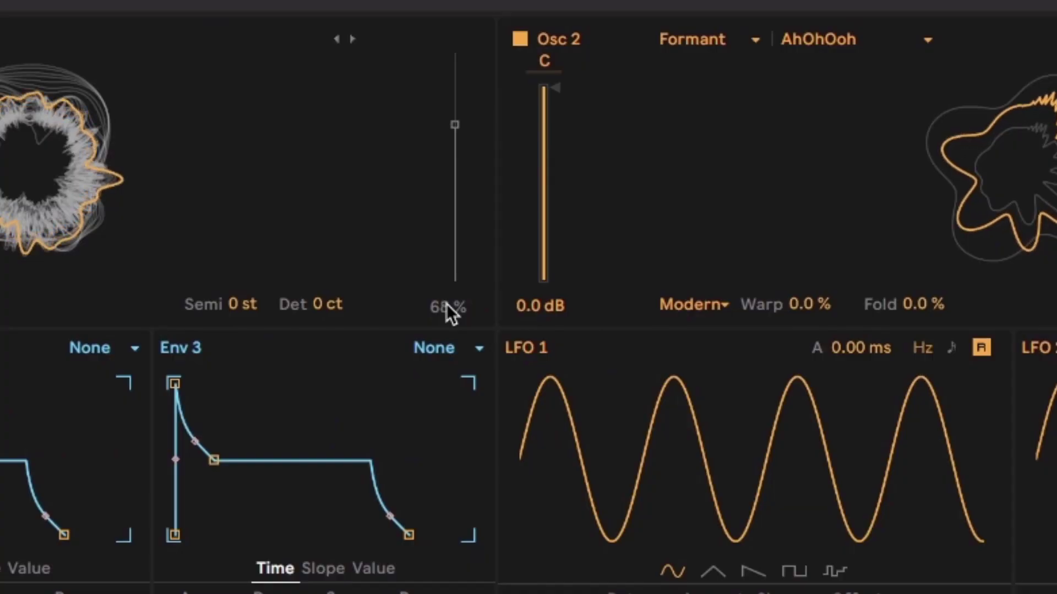
scroll(449, 312, up, 5)
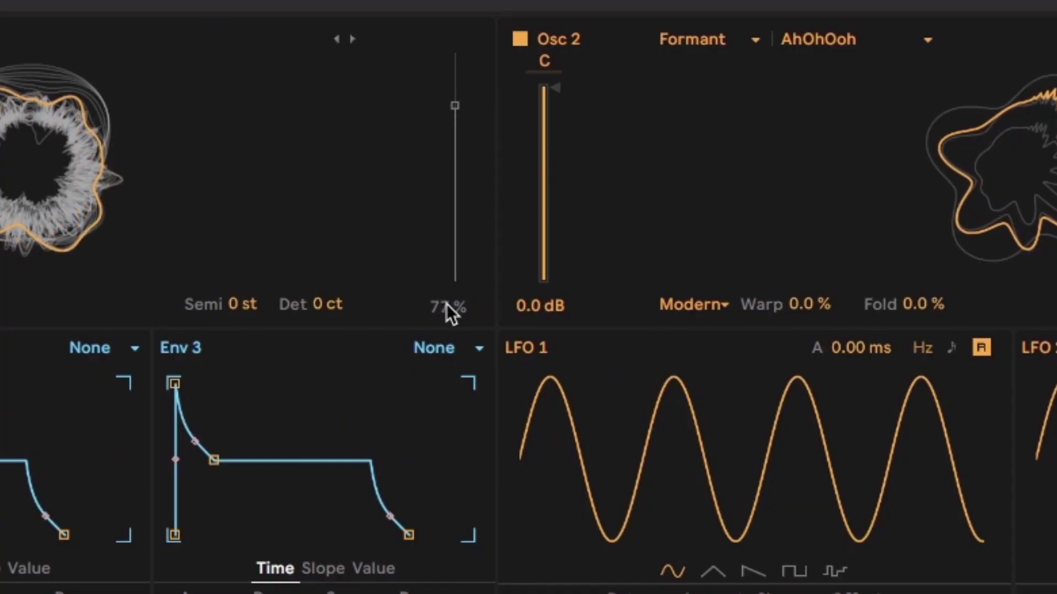
scroll(450, 312, down, 2)
scroll(451, 312, down, 2)
scroll(450, 312, down, 3)
scroll(450, 312, down, 2)
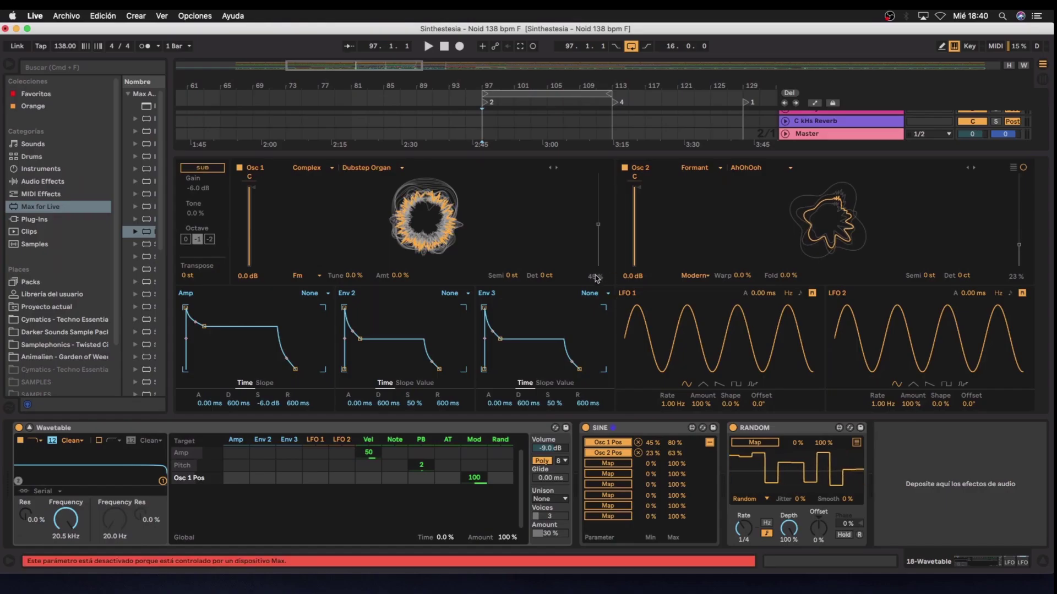
Drop the Osc 1 FM Amt row; route Env 2→Osc 1 Pos and Env 3→Osc 2 Pos with longer decays
click(401, 281)
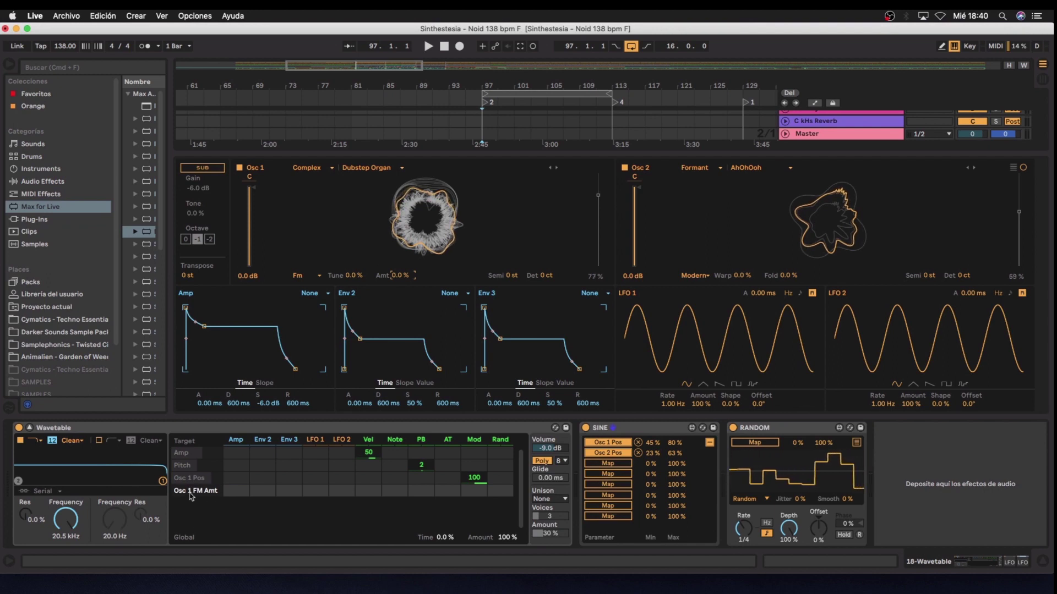
click(601, 279)
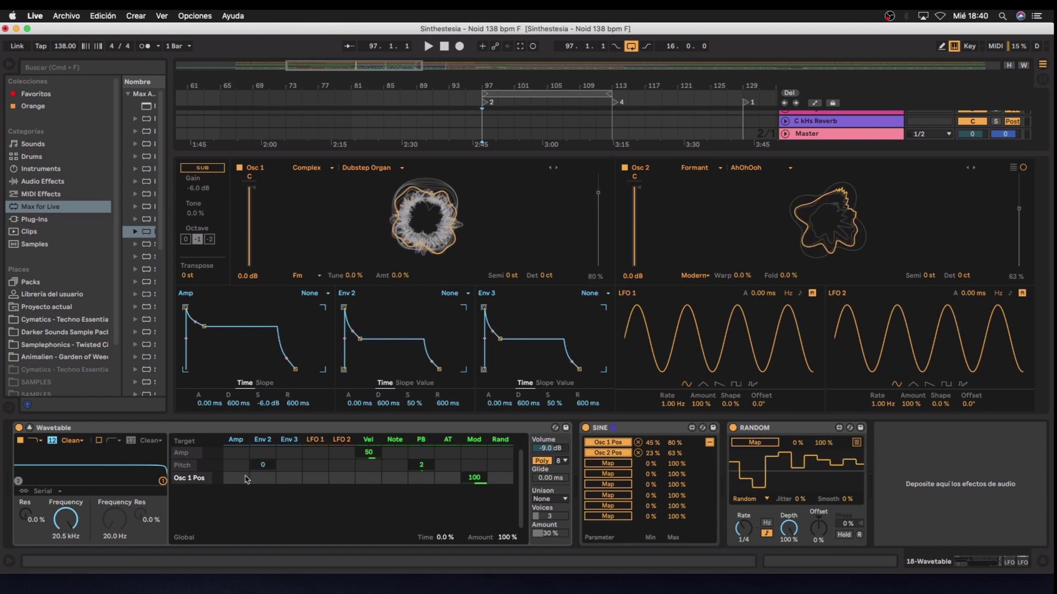
drag(263, 478, 262, 465)
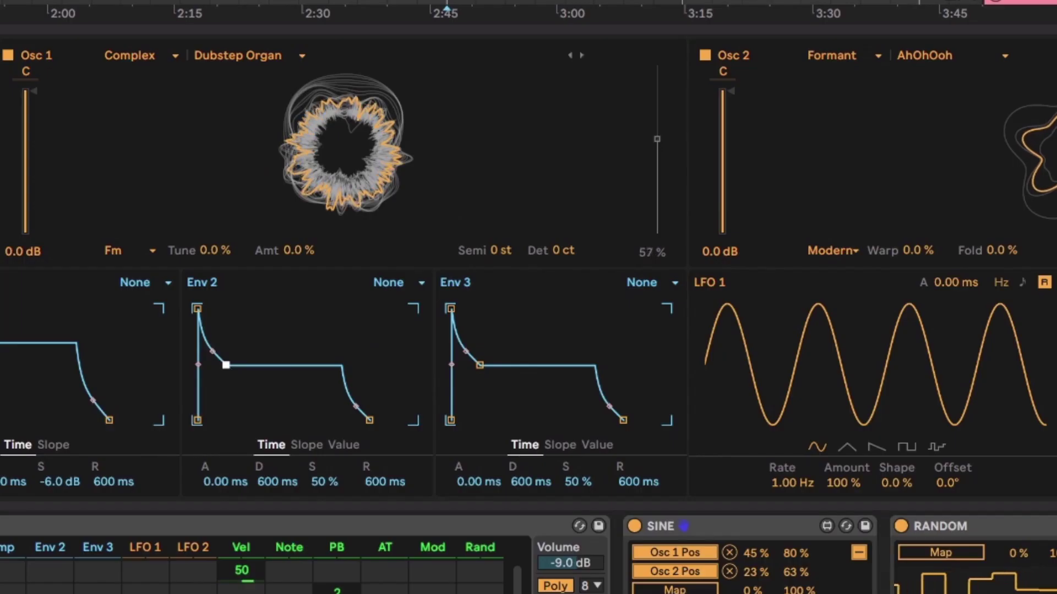
drag(359, 339, 369, 349)
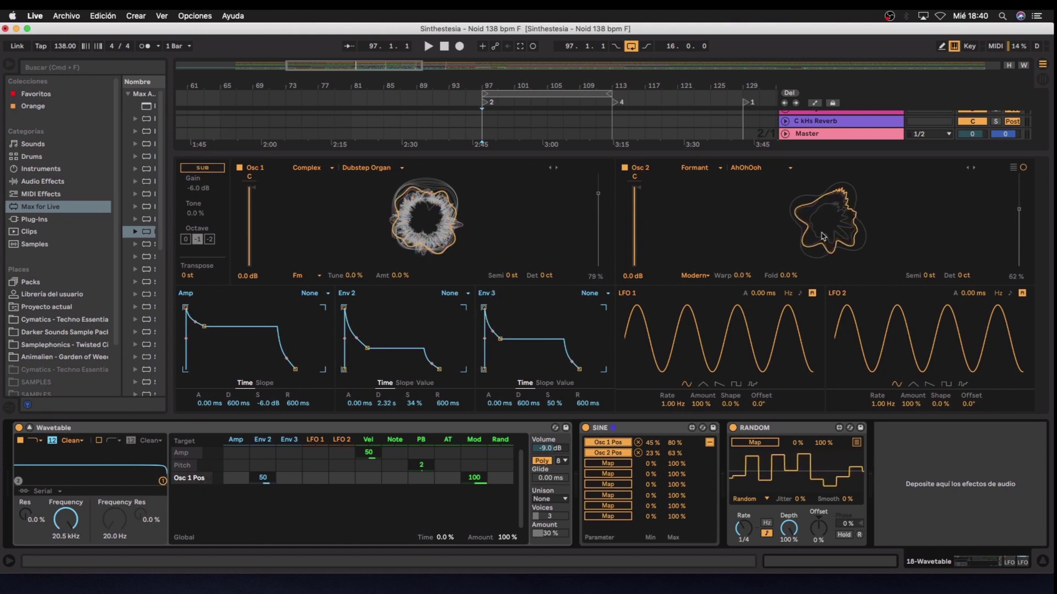
click(1018, 282)
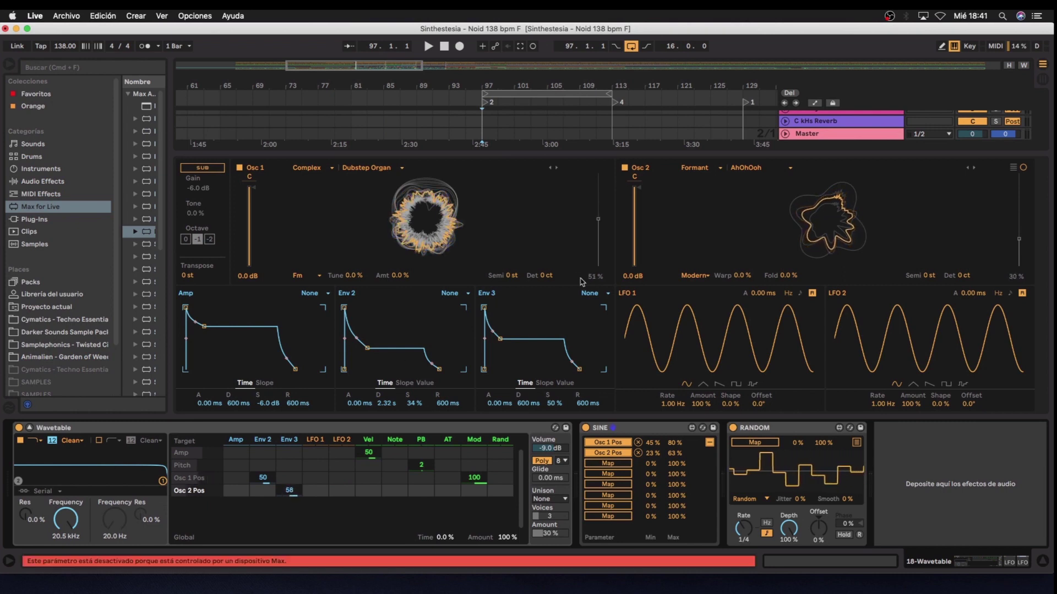
drag(498, 337, 503, 351)
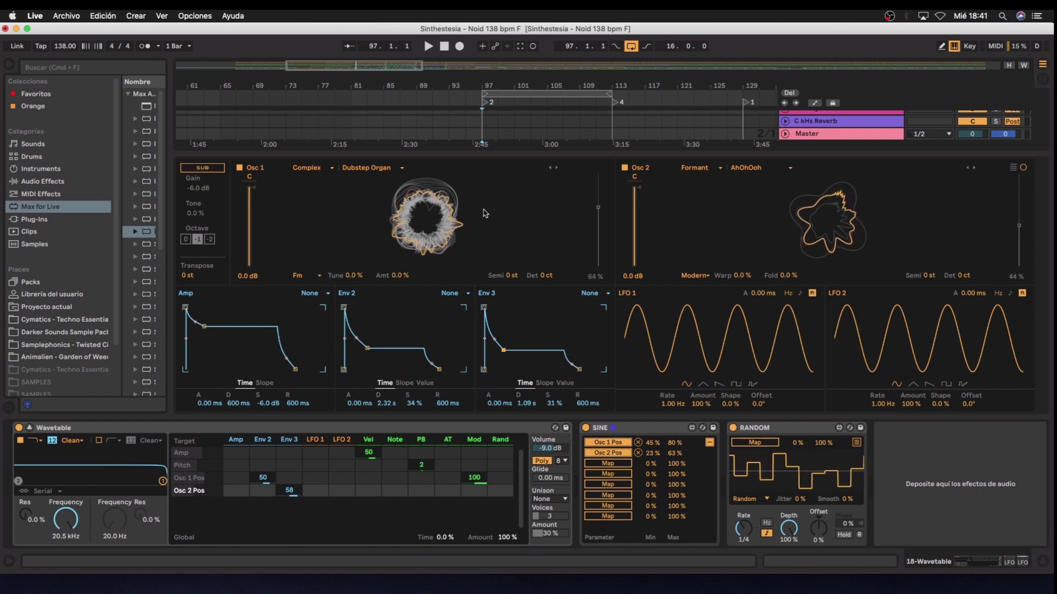
Map RANDOM's first two slots to Osc 1 effect amount and Osc 2 fold
click(757, 434)
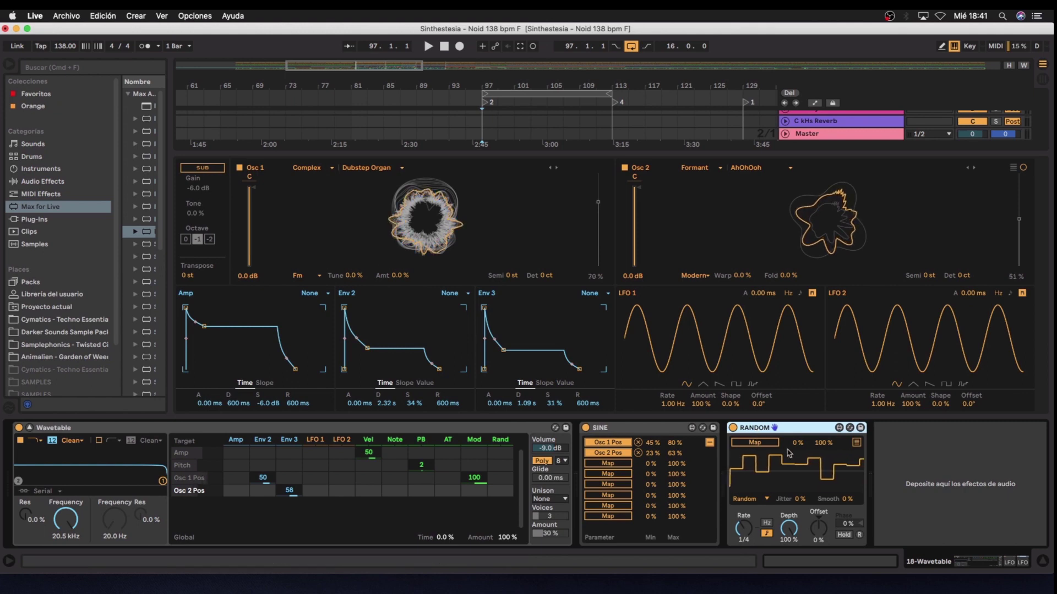
click(857, 444)
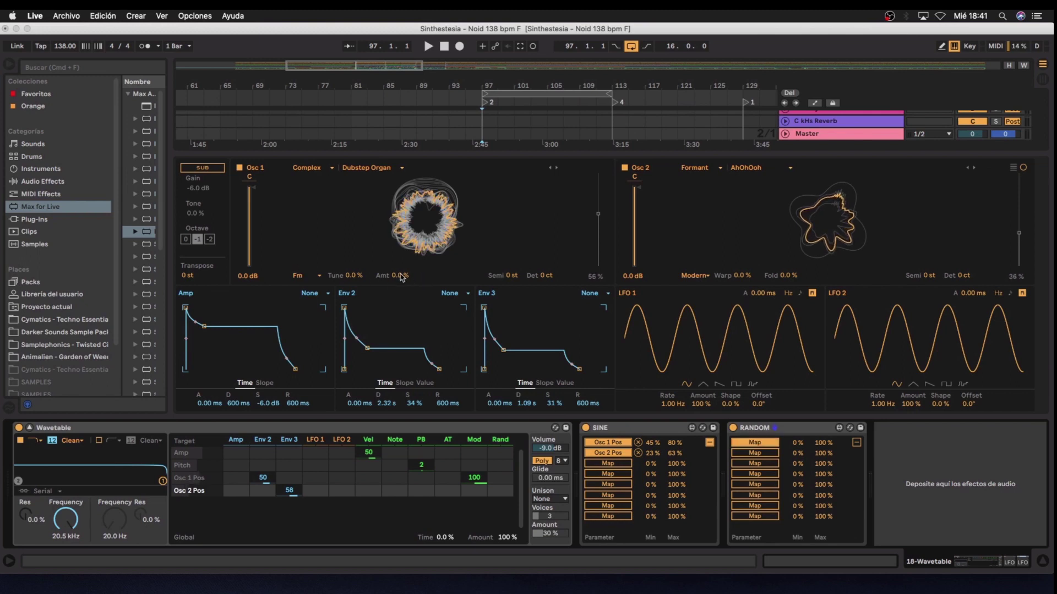
drag(401, 278, 414, 242)
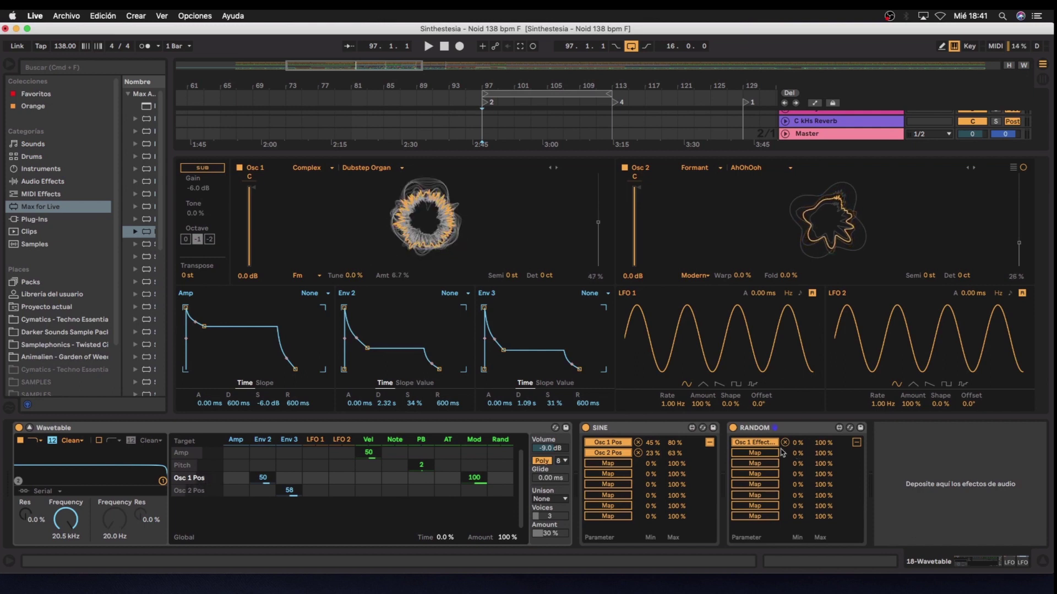
click(741, 455)
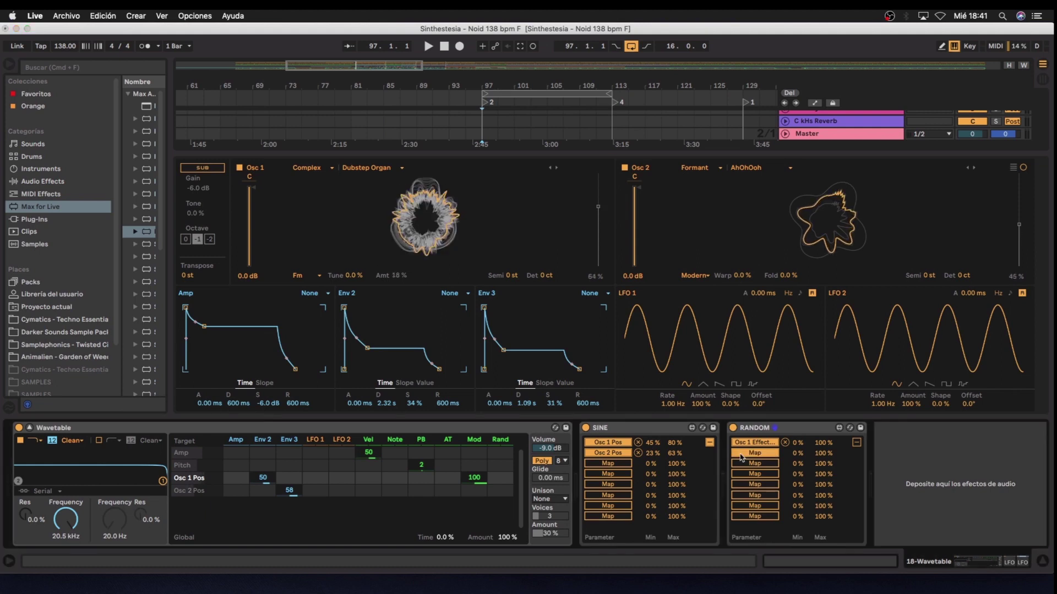
click(789, 276)
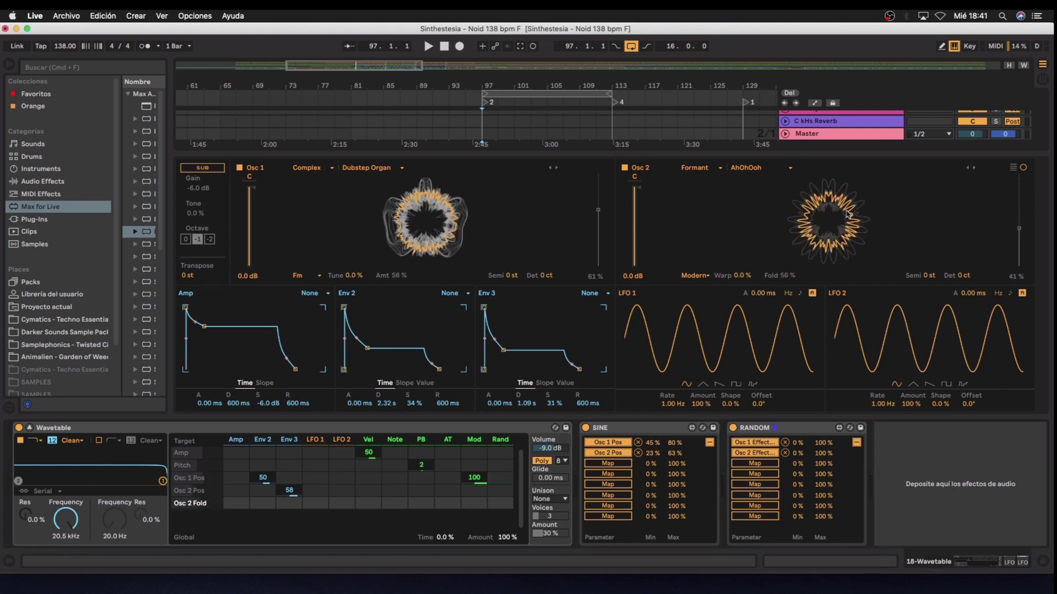
Set the random ranges to about 20–84% for Osc 1 FM and 21–83% for Fold
drag(798, 453, 810, 450)
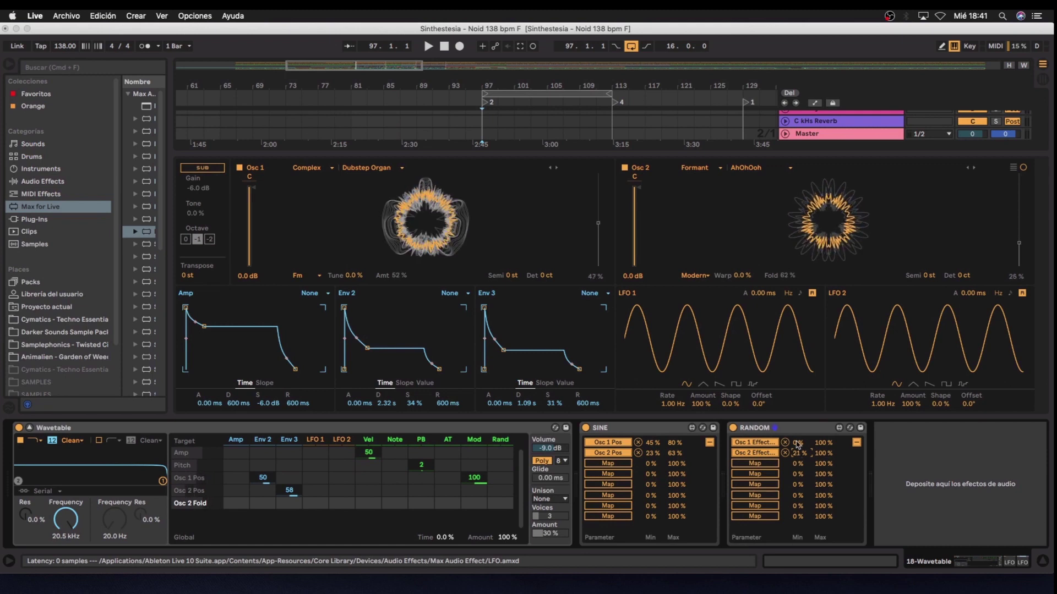
drag(798, 445, 811, 441)
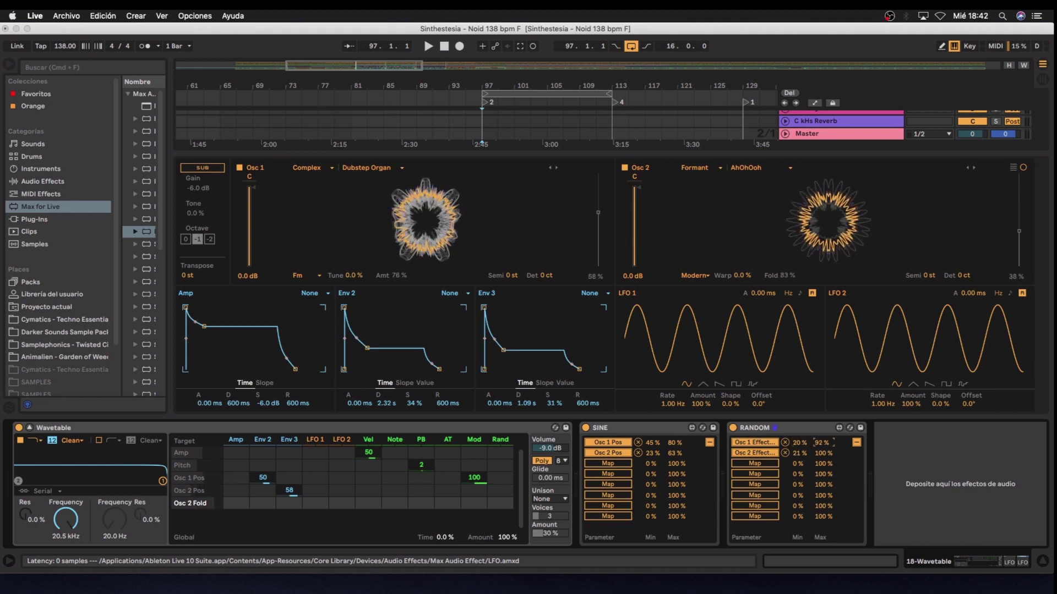
drag(822, 452, 823, 456)
click(593, 269)
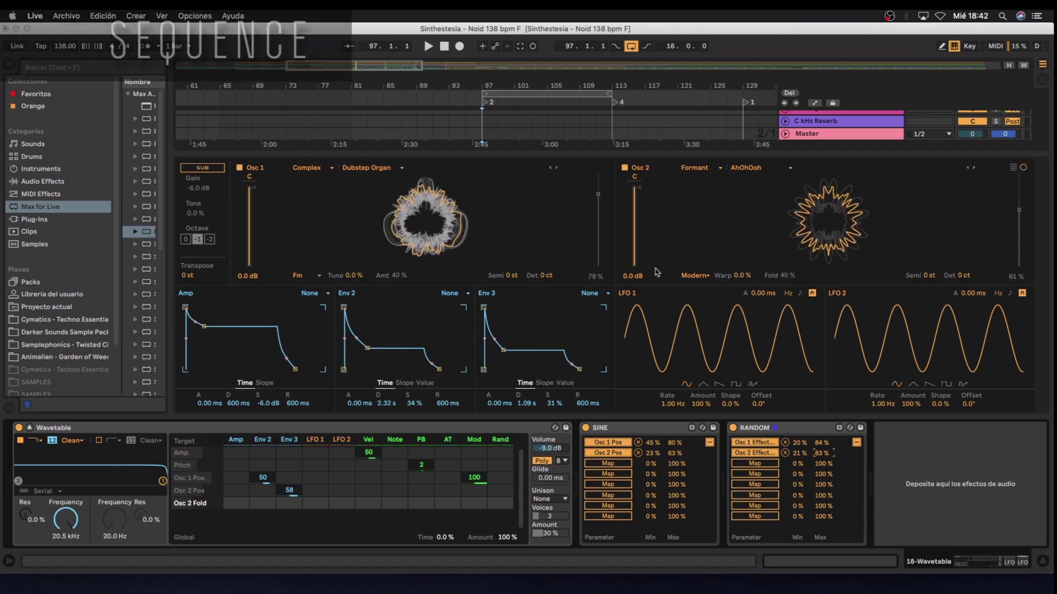
Search for Mono Sequencer and place it before Wavetable on track 18
key(super+f)
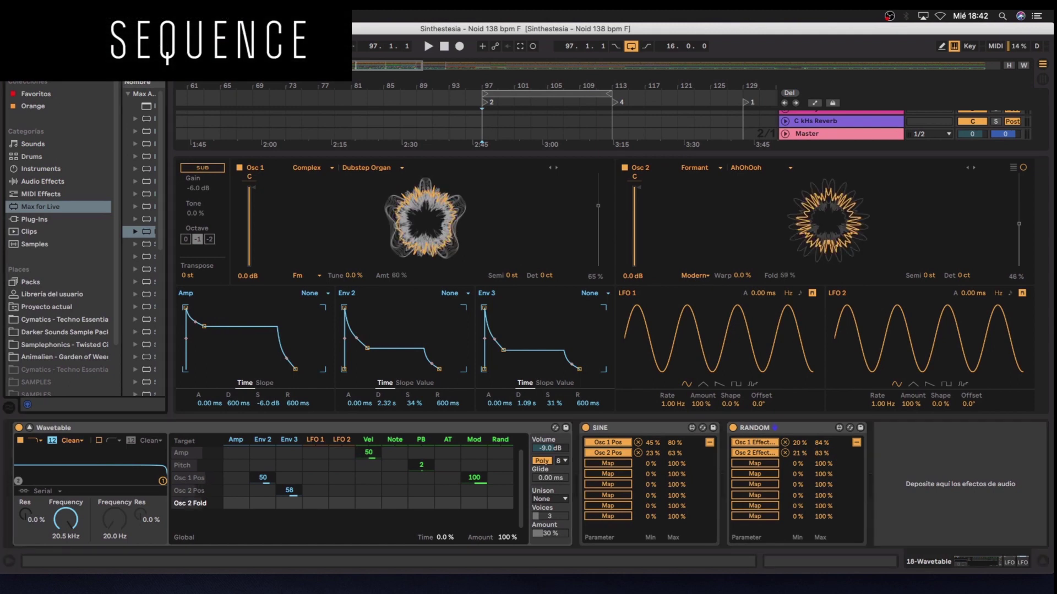
text(gran)
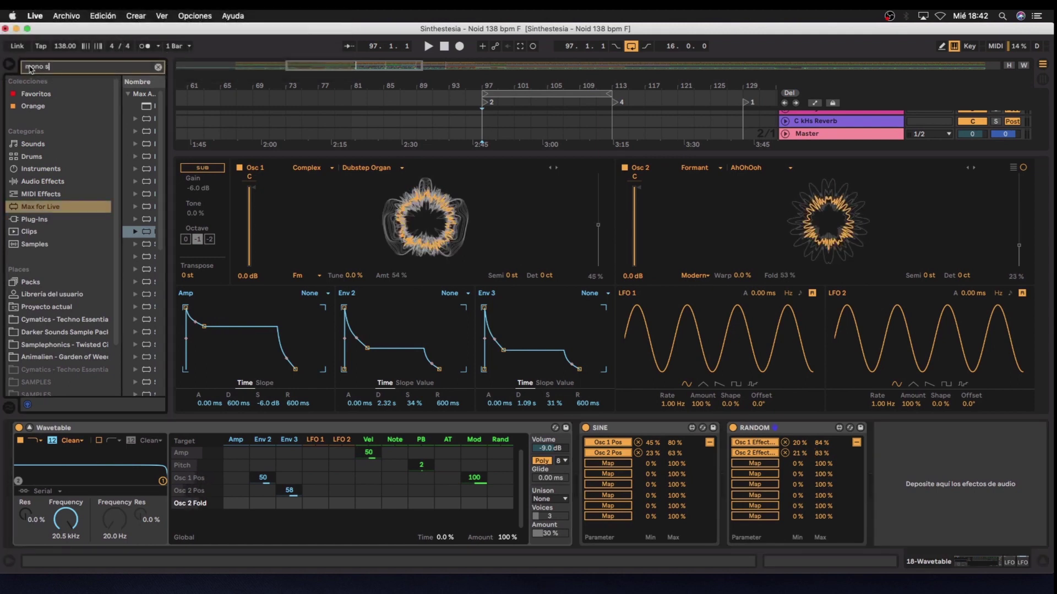
text(o se)
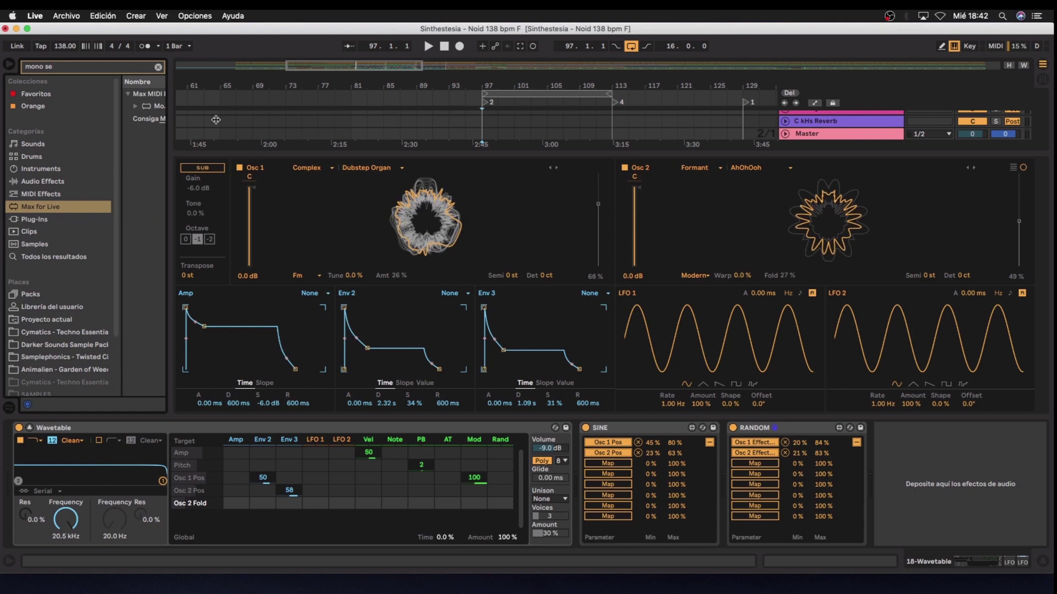
drag(171, 111, 222, 112)
click(155, 108)
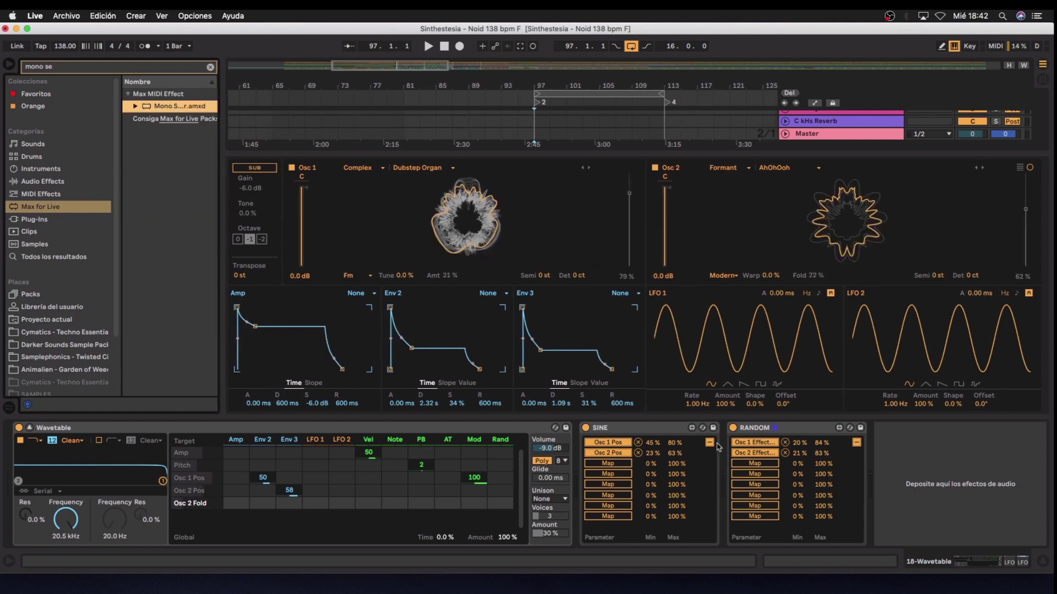
mouse_move(155, 108)
mouse_down()
mouse_move(156, 453)
mouse_move(85, 466)
mouse_up()
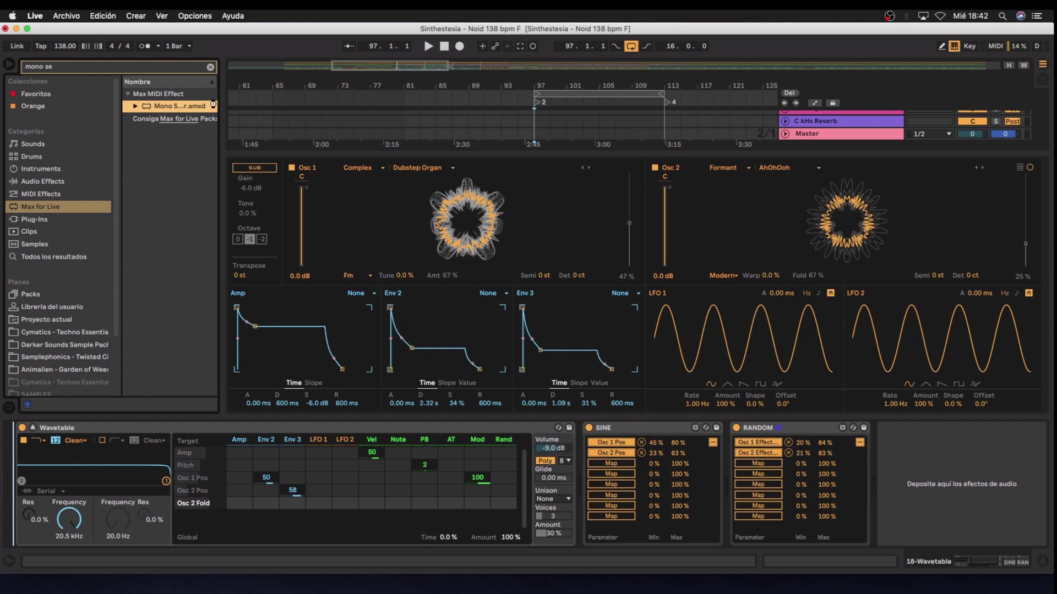
Clear the search, resize browser and arrangement, and focus track 18's Mono Sequencer
click(210, 66)
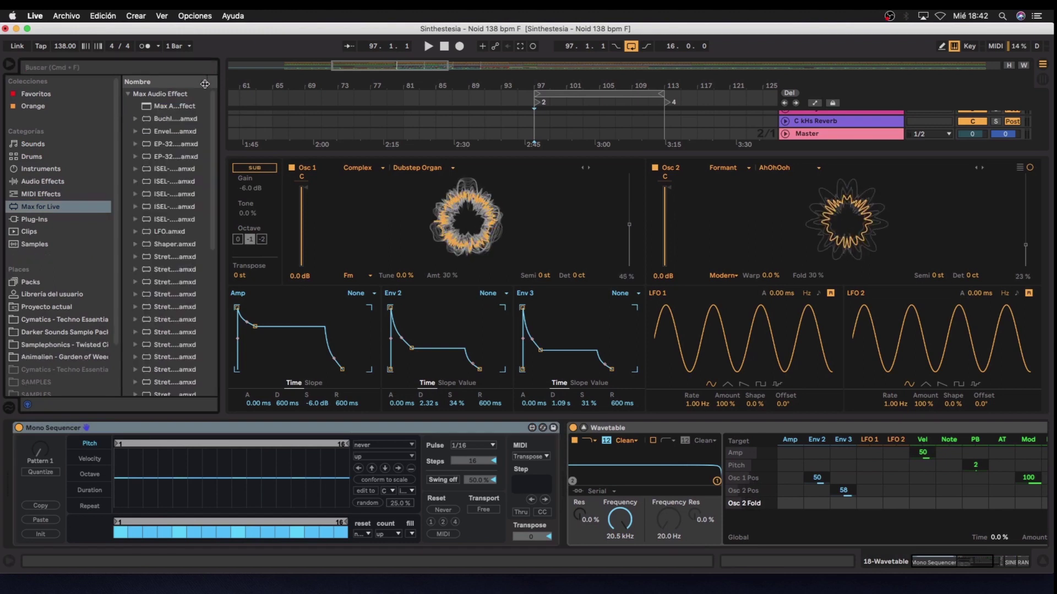
drag(223, 83, 189, 83)
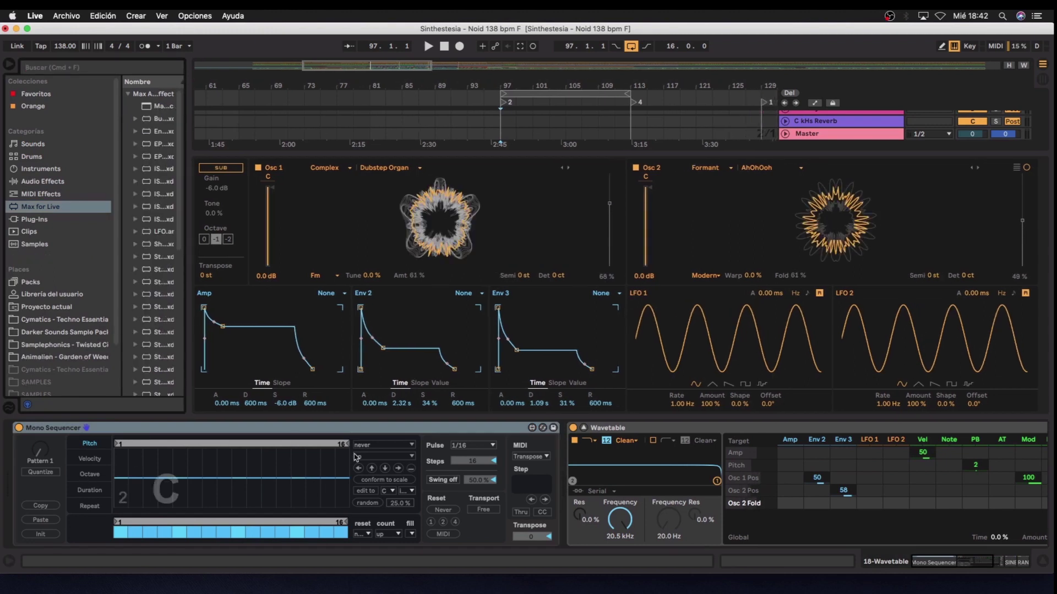
drag(503, 153, 502, 225)
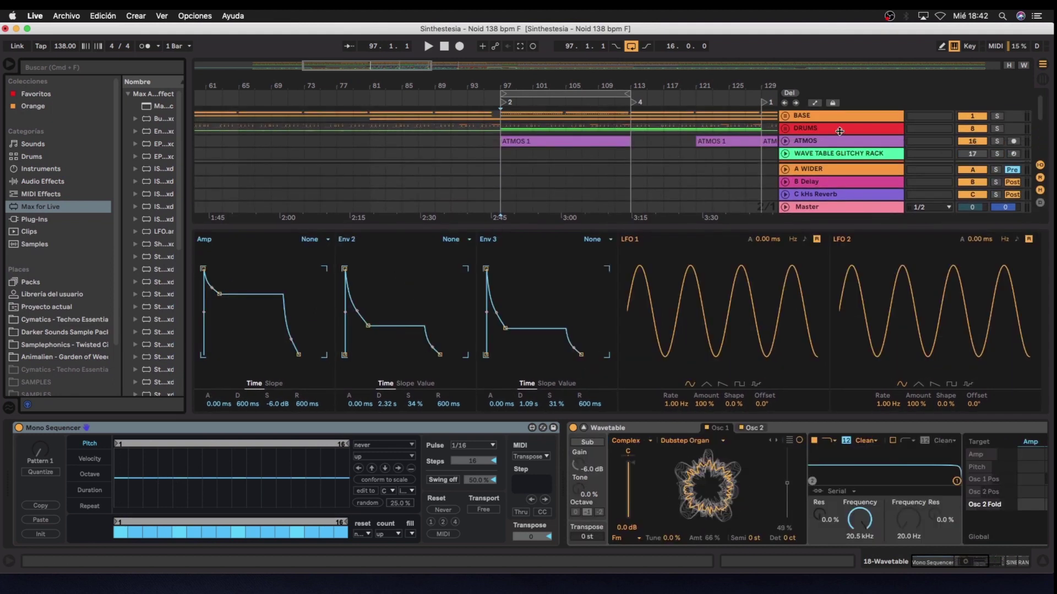
scroll(830, 140, down, 3)
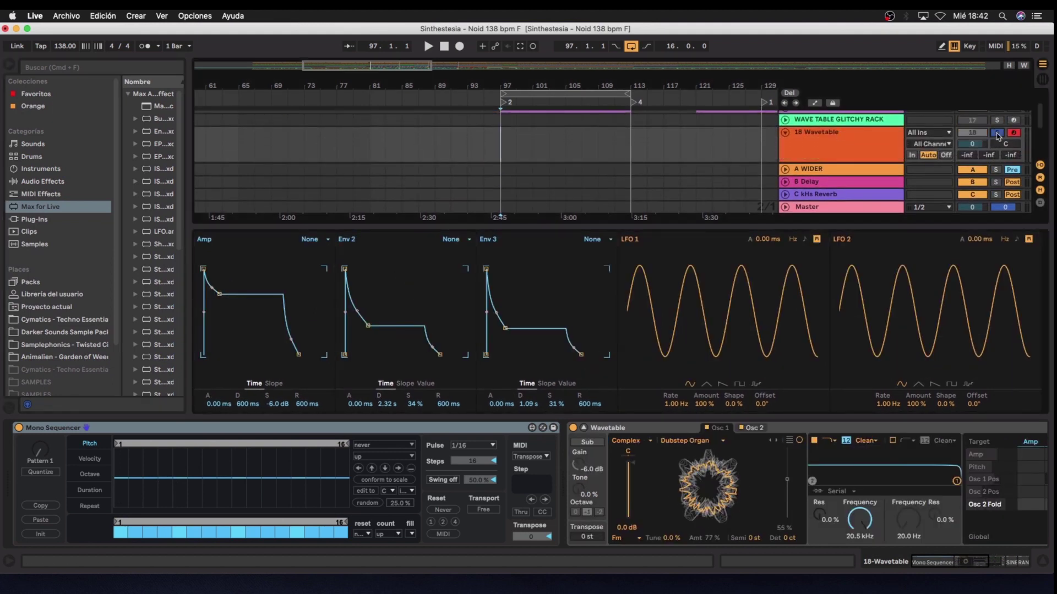
click(819, 148)
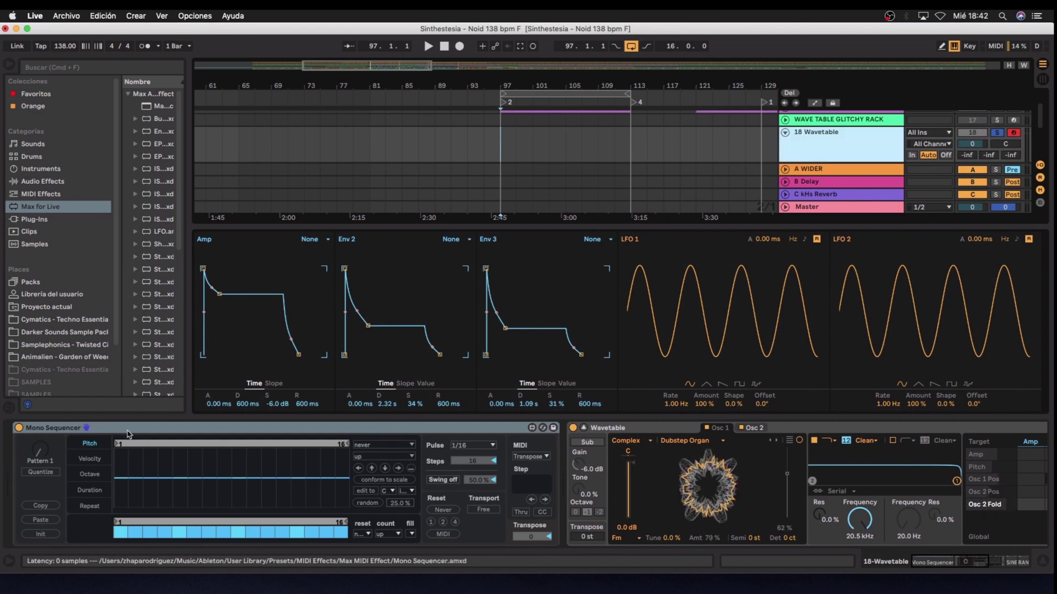
click(187, 440)
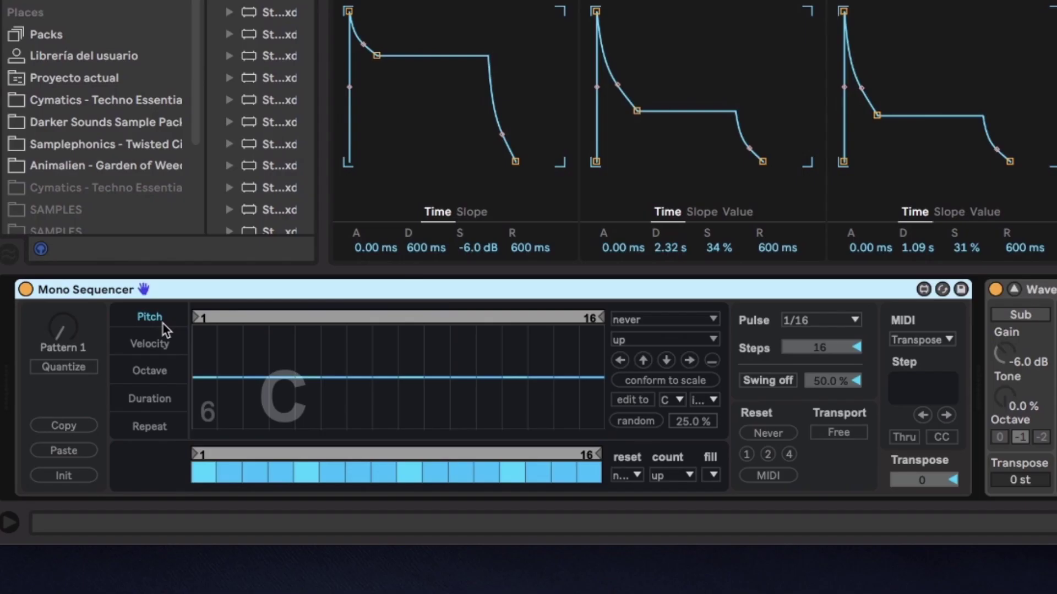
Fill the rhythm row with random gates, mute step 2, and set rhythm order to random
click(149, 371)
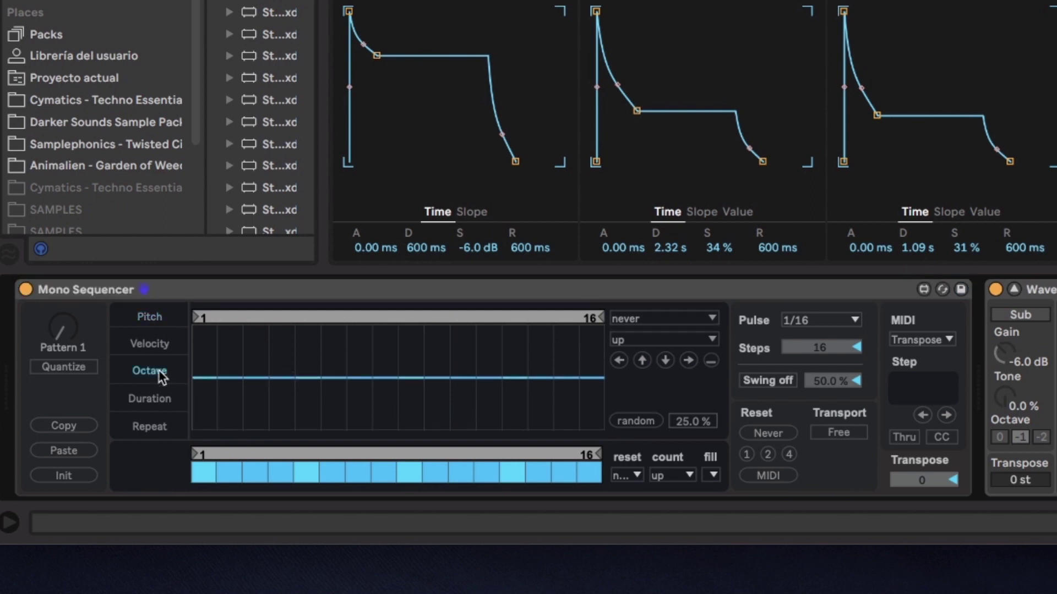
click(164, 404)
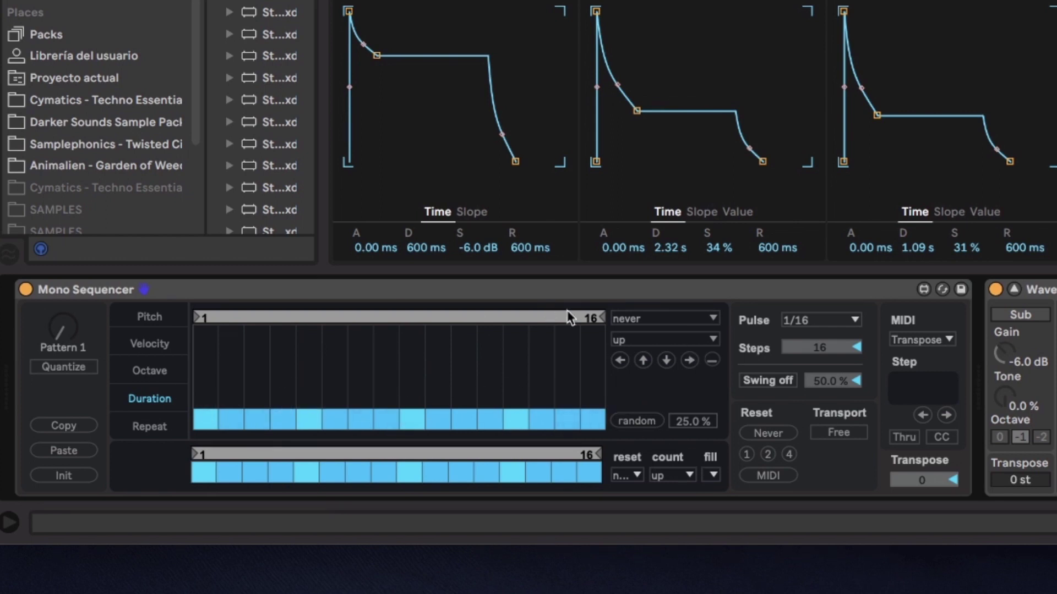
click(713, 478)
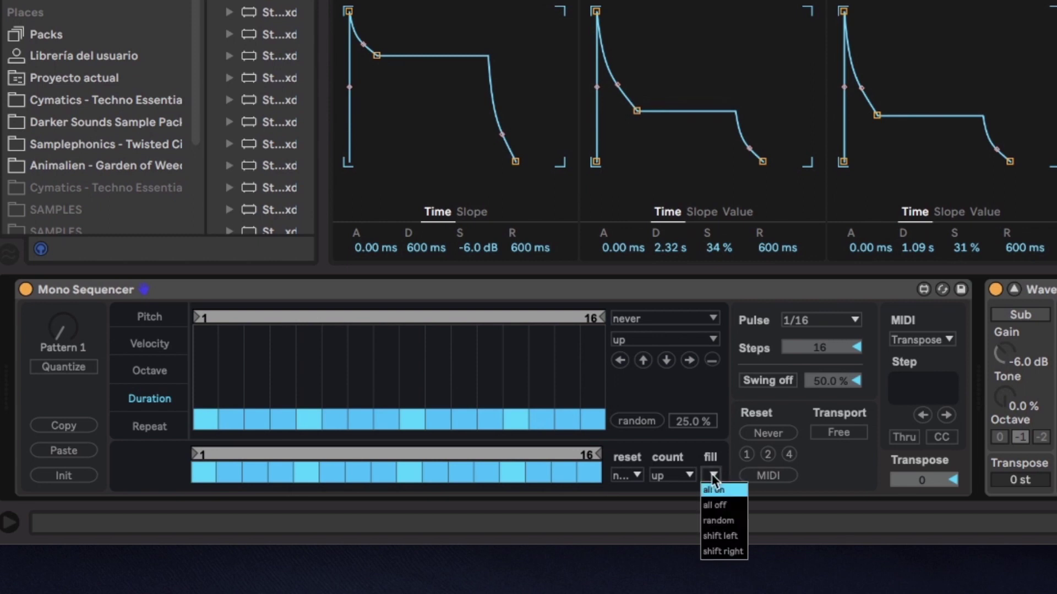
click(719, 521)
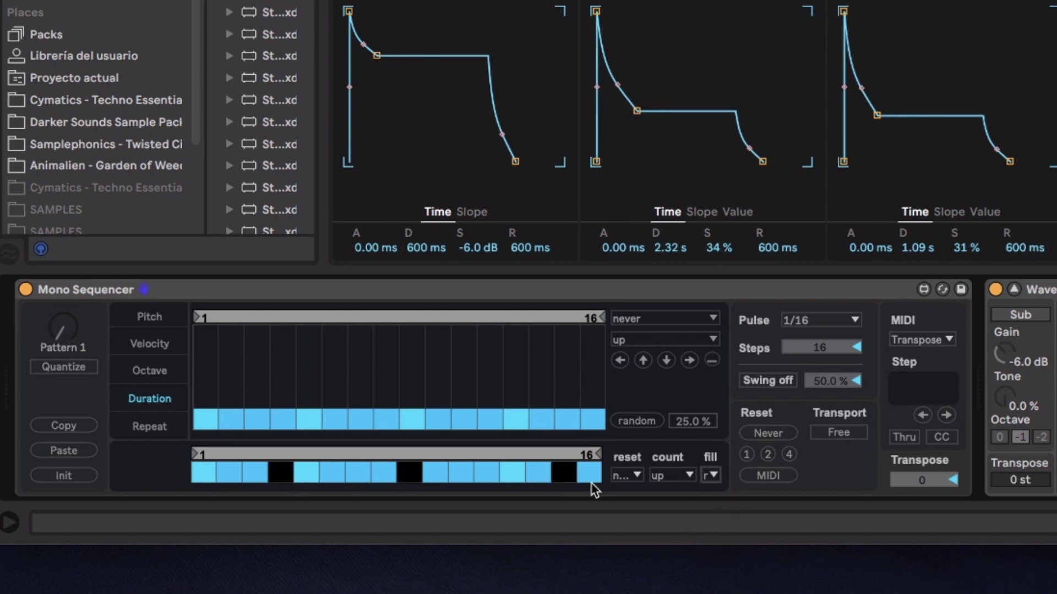
click(235, 475)
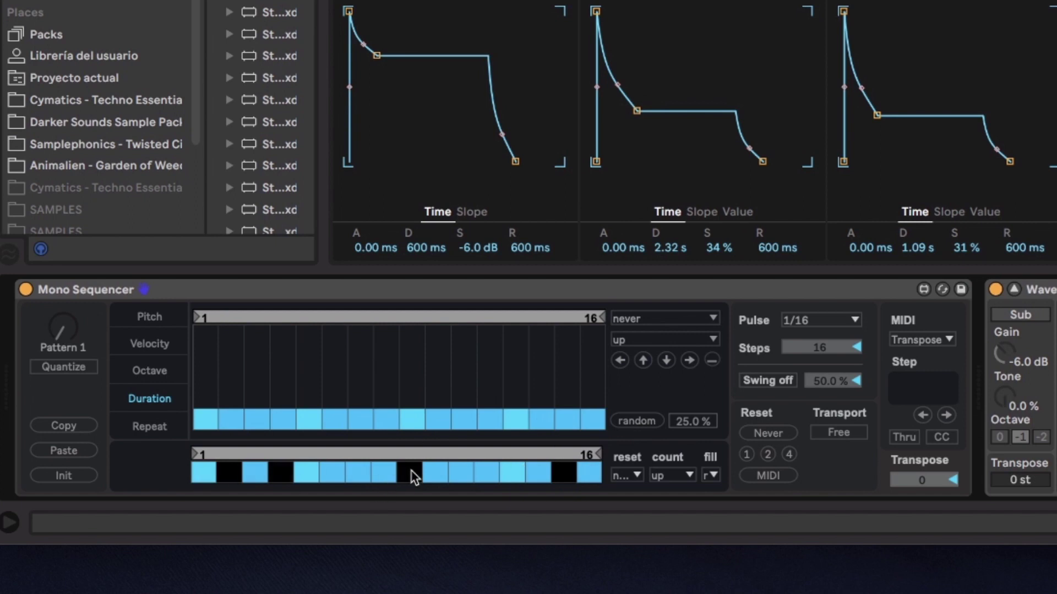
click(687, 477)
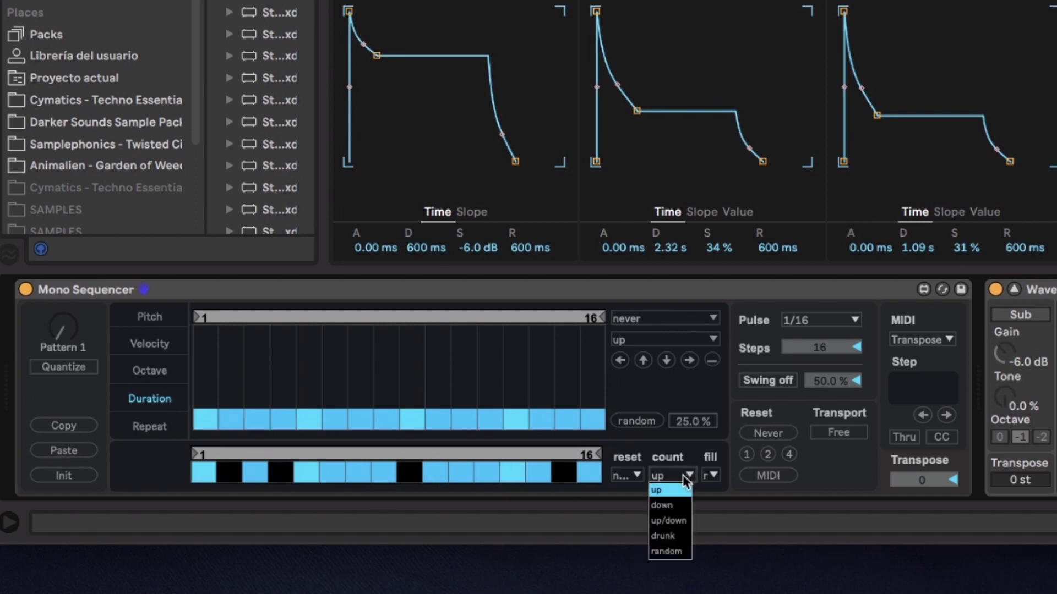
click(667, 552)
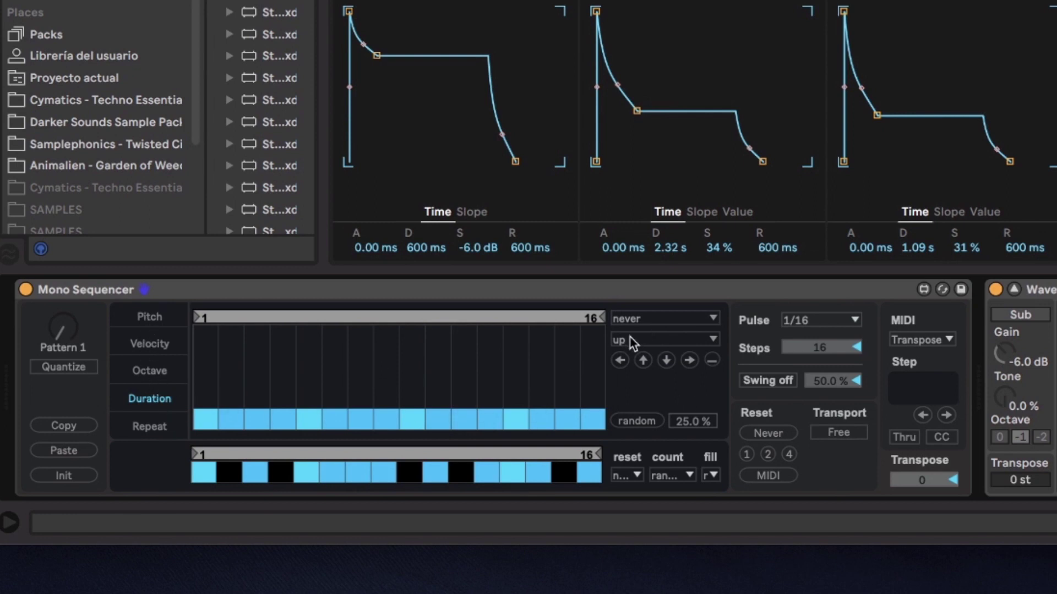
Set duration steps to random order, randomize their lengths, and shorten steps 4, 6, 13, 15 and 16
click(632, 342)
click(633, 415)
click(636, 421)
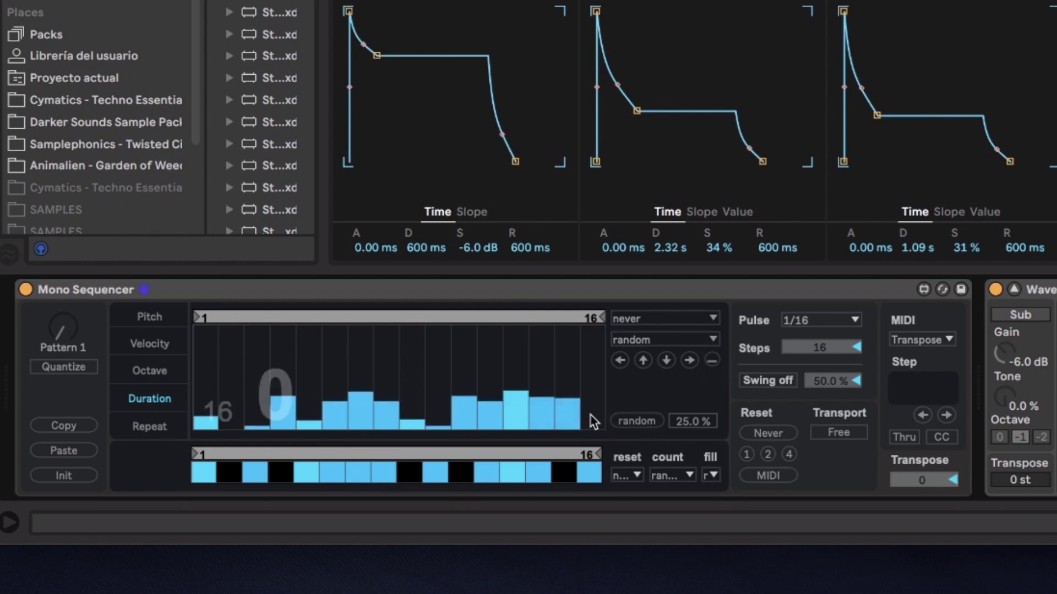
drag(592, 431, 591, 421)
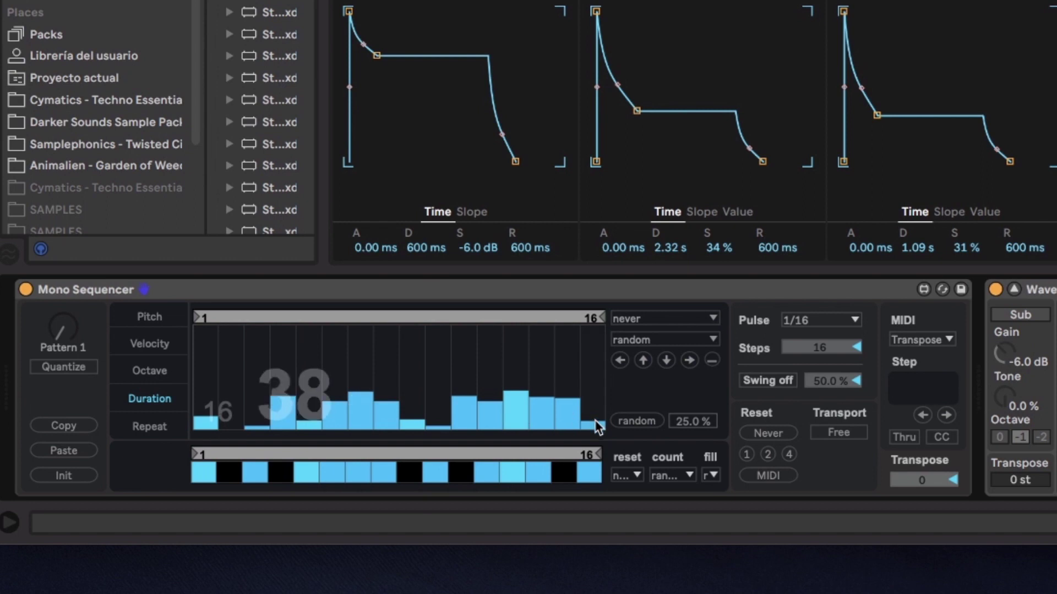
click(565, 411)
click(491, 416)
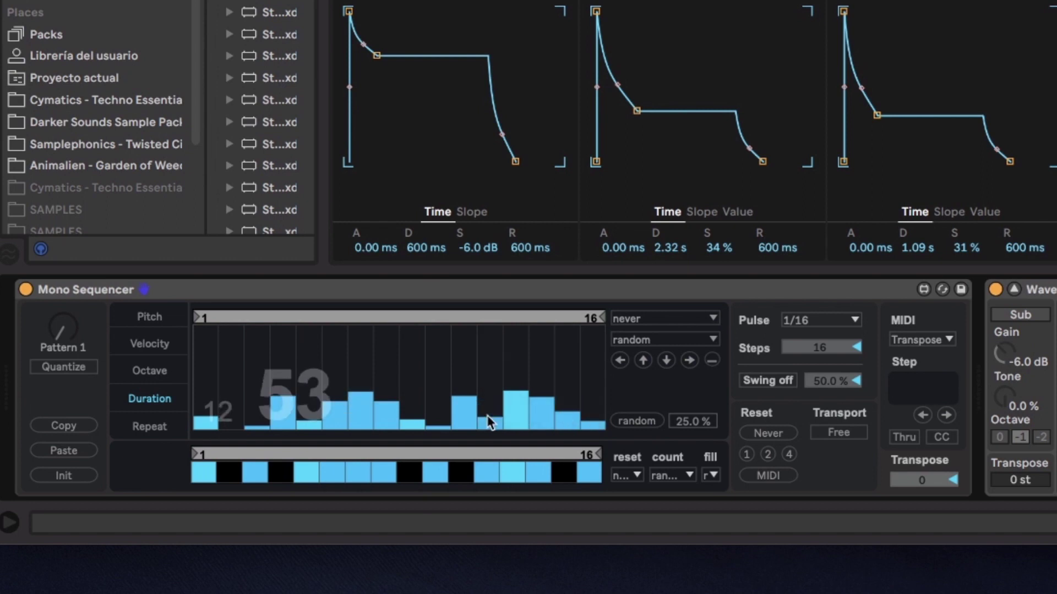
click(385, 416)
click(345, 419)
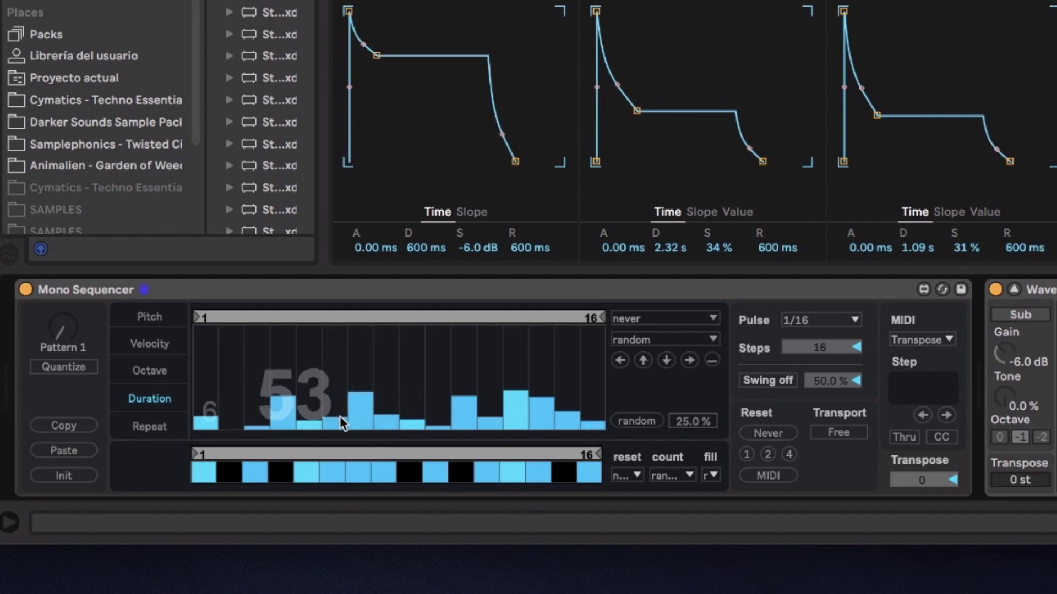
Shift octave steps down, randomize them, raise steps 11–16, reset step 1, and drop step 14
click(132, 372)
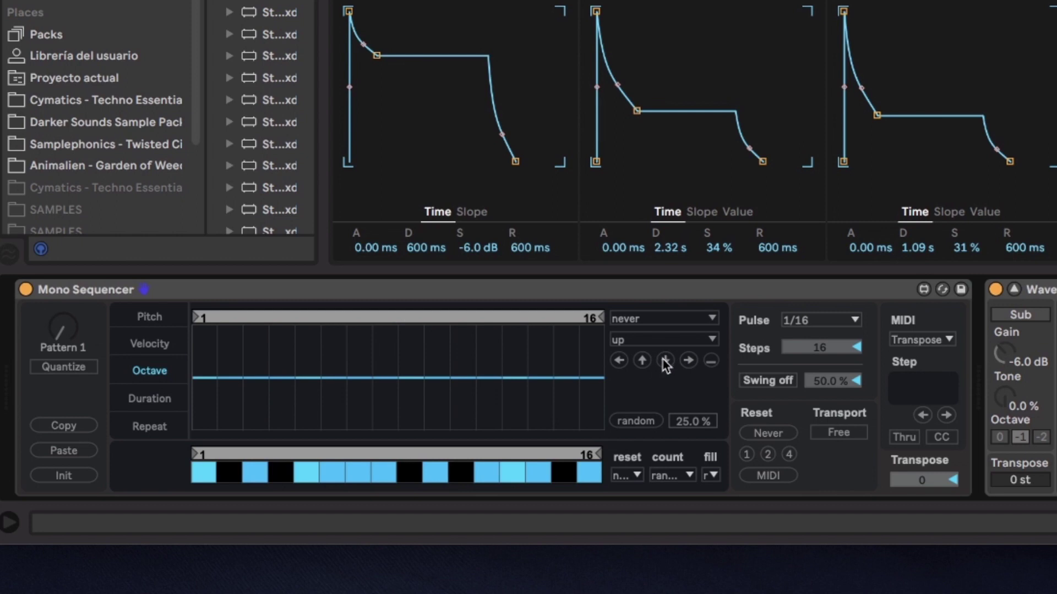
click(665, 361)
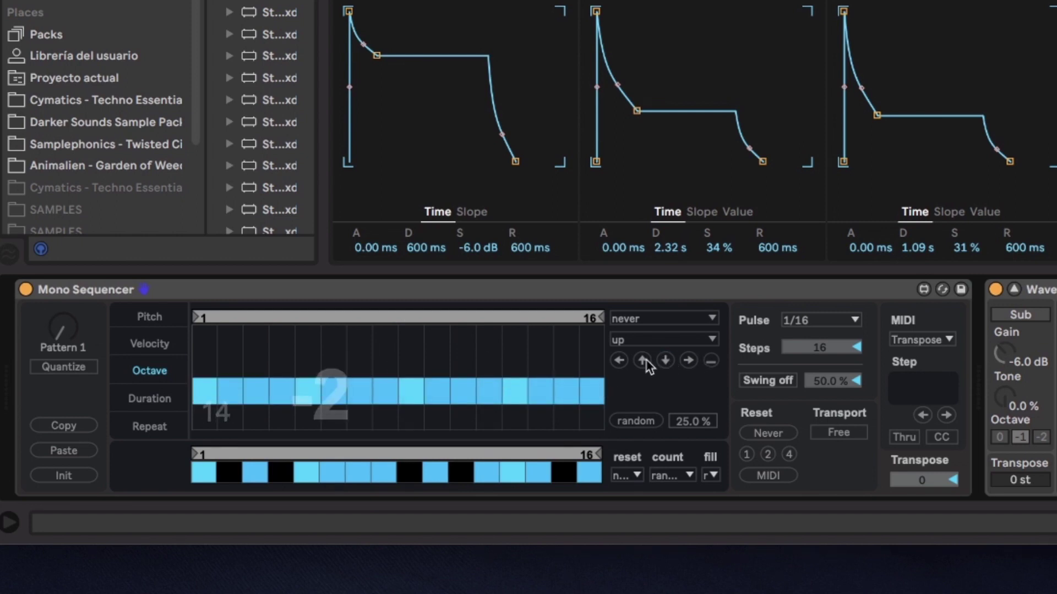
click(638, 424)
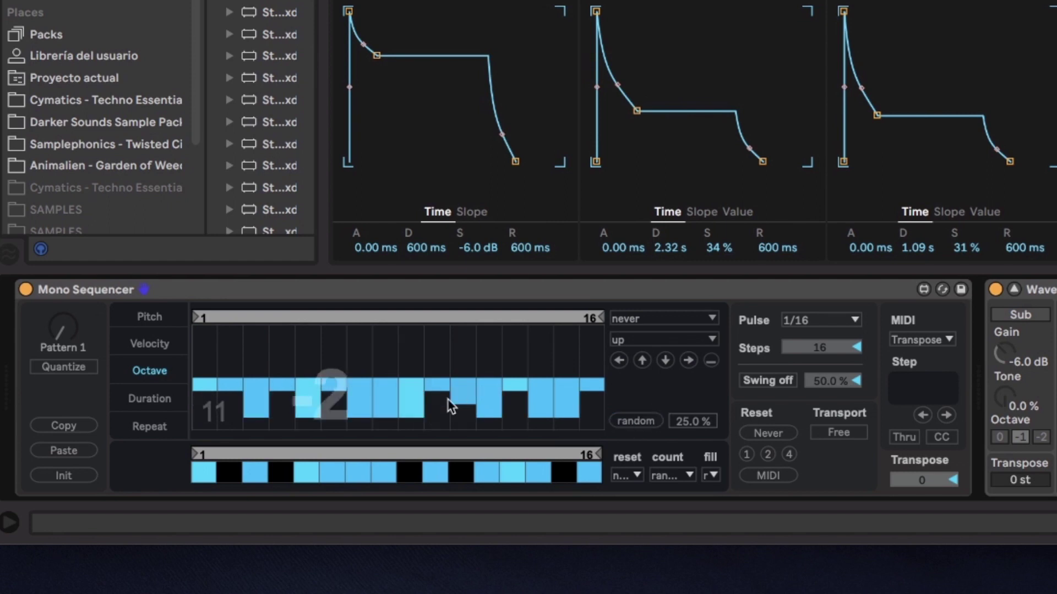
click(468, 405)
click(517, 404)
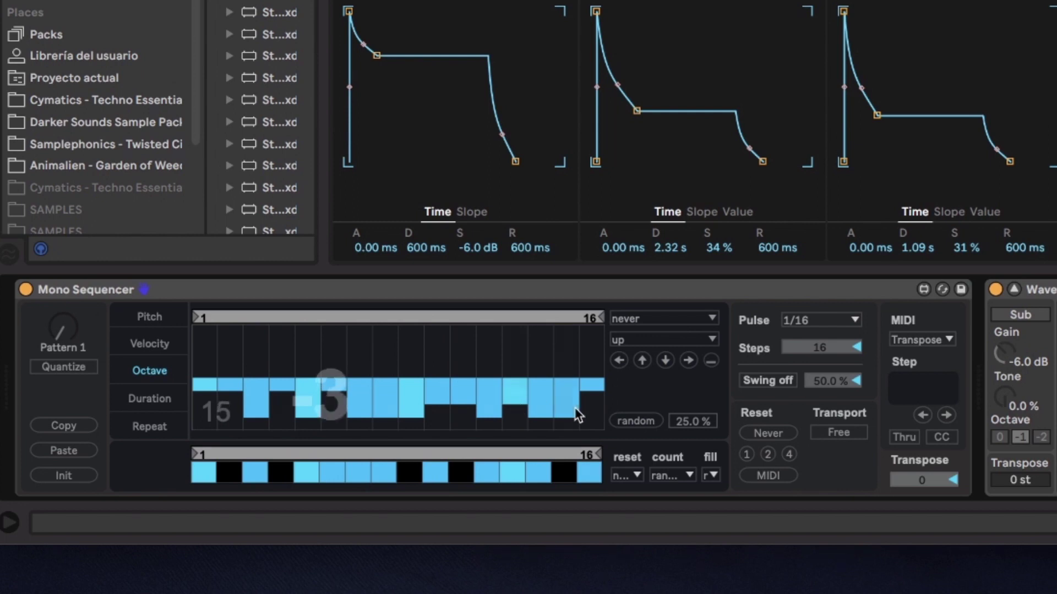
click(592, 403)
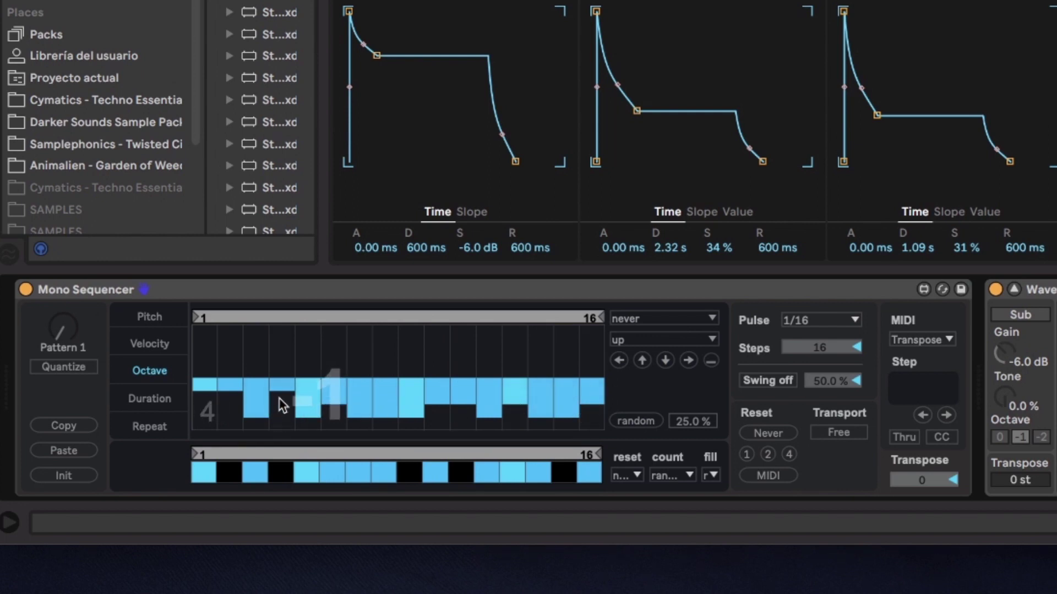
click(210, 379)
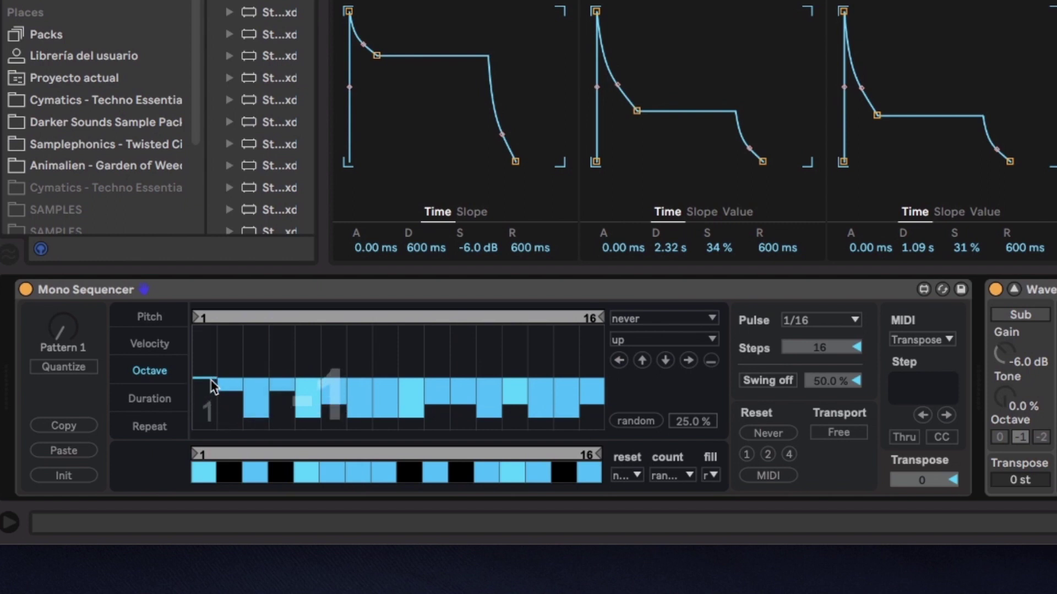
click(544, 430)
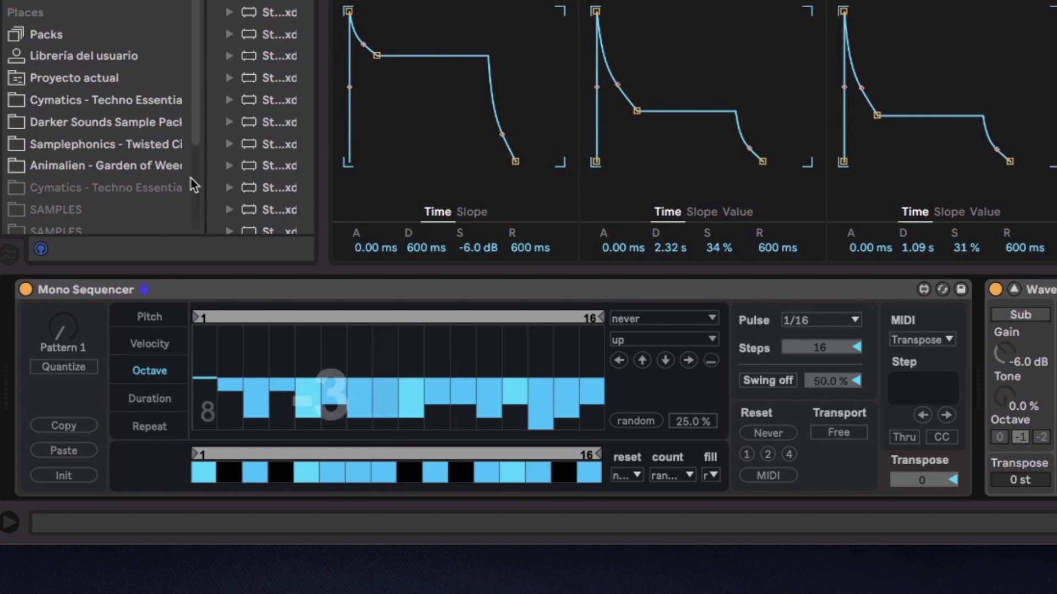
click(163, 322)
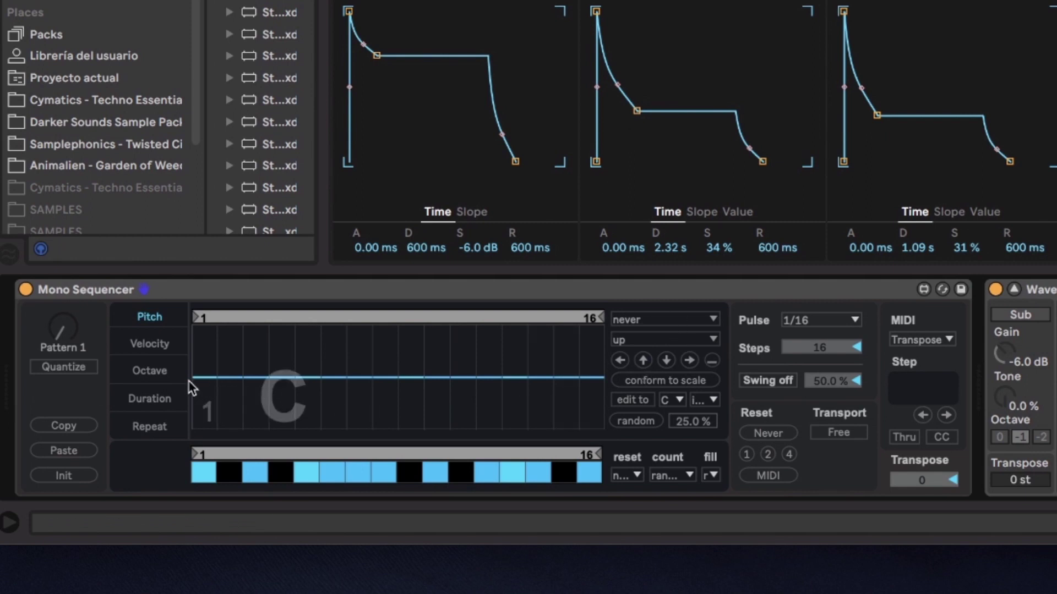
Transpose all Mono Sequencer pitch steps up four times with the transpose arrow
click(643, 360)
click(644, 361)
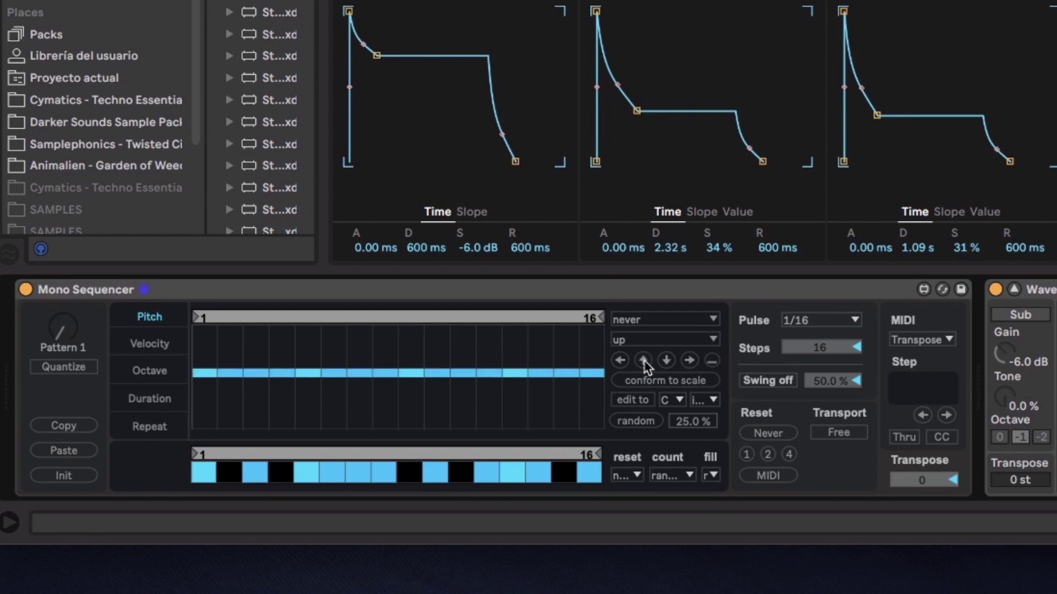
click(643, 361)
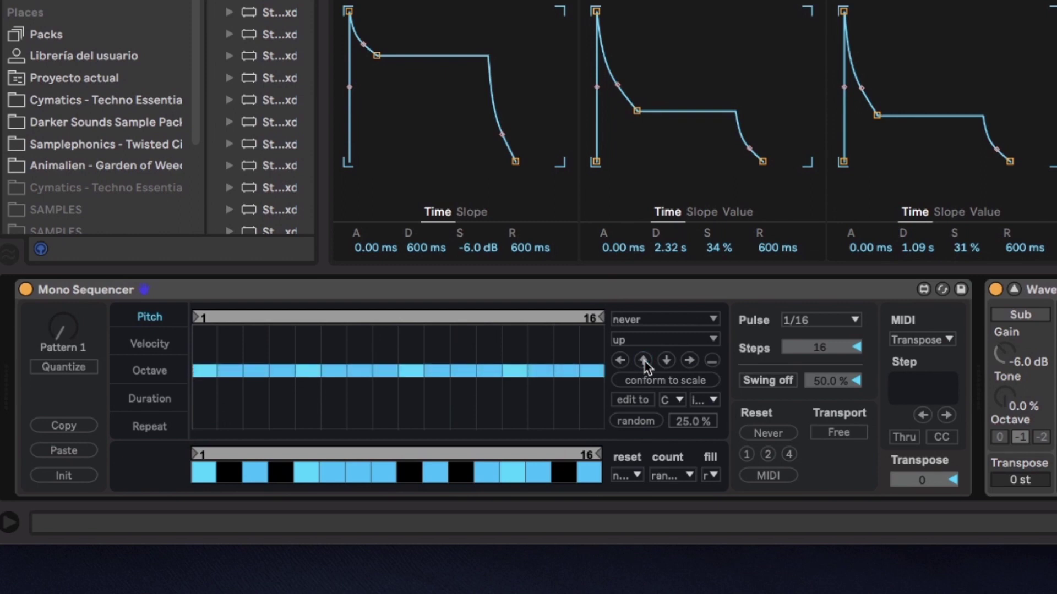
click(643, 361)
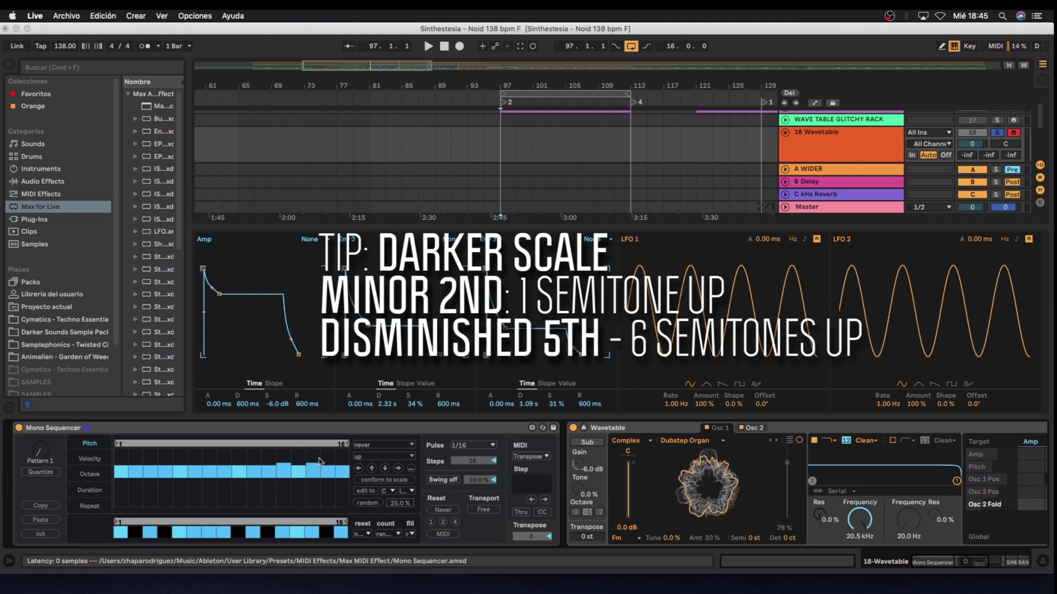
Set step 16's pitch bar to B in the Mono Sequencer
drag(336, 458, 342, 453)
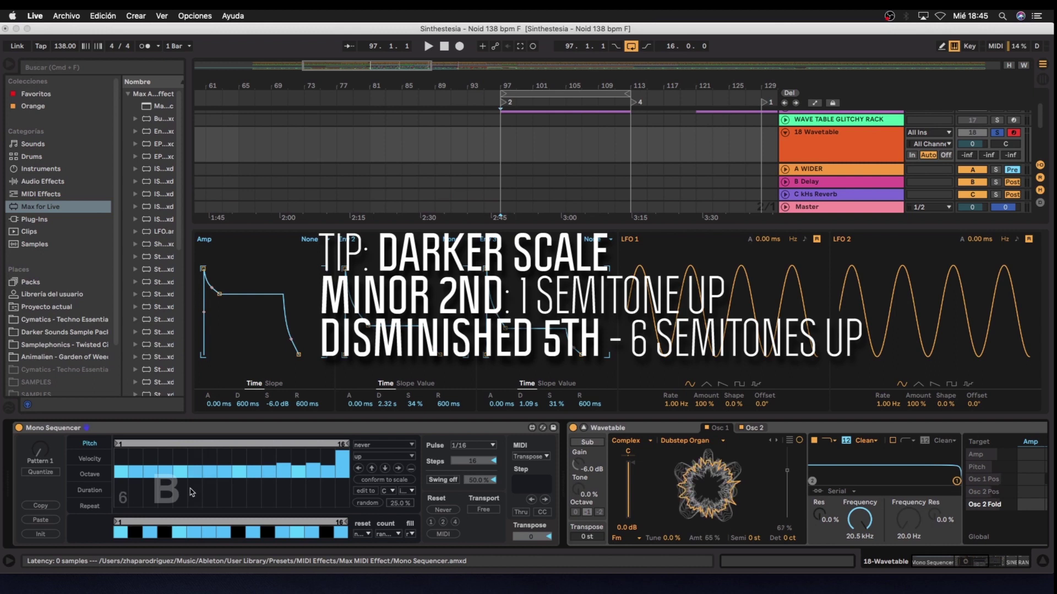
click(216, 428)
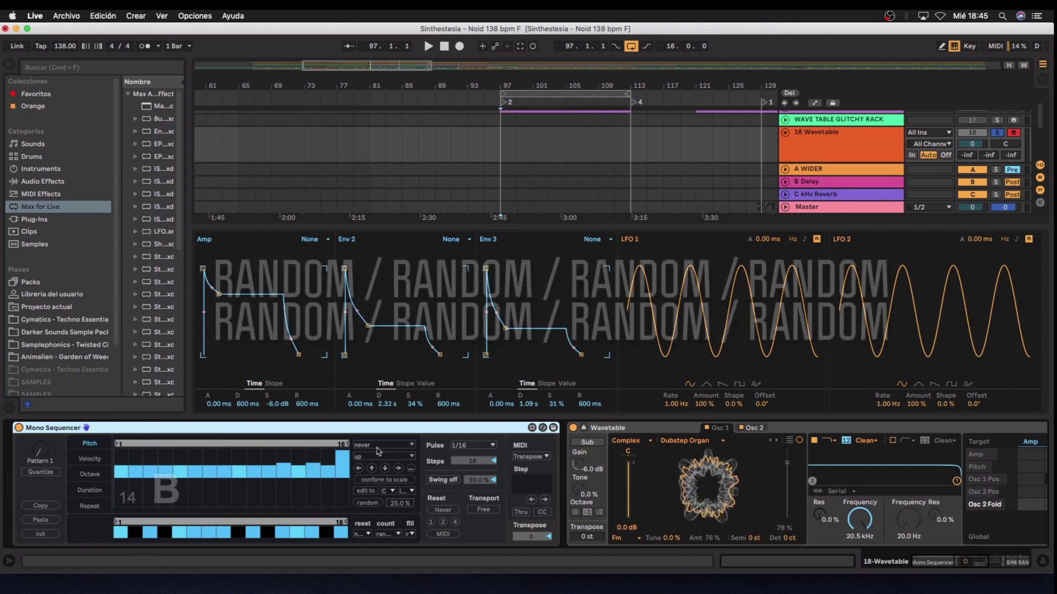
click(377, 451)
click(365, 505)
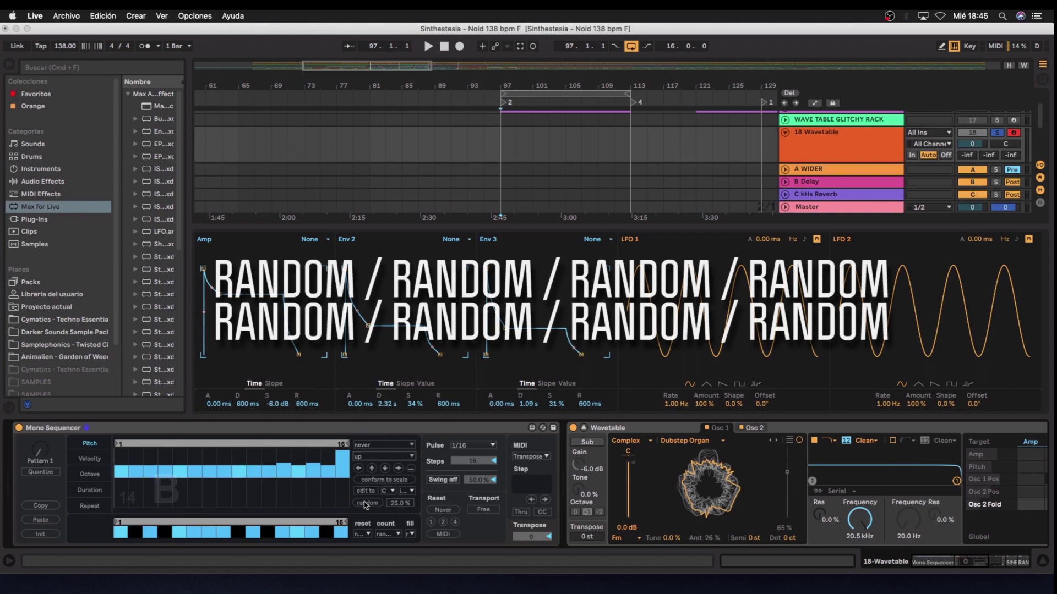
Set the Octave lane's playback direction to random
click(91, 476)
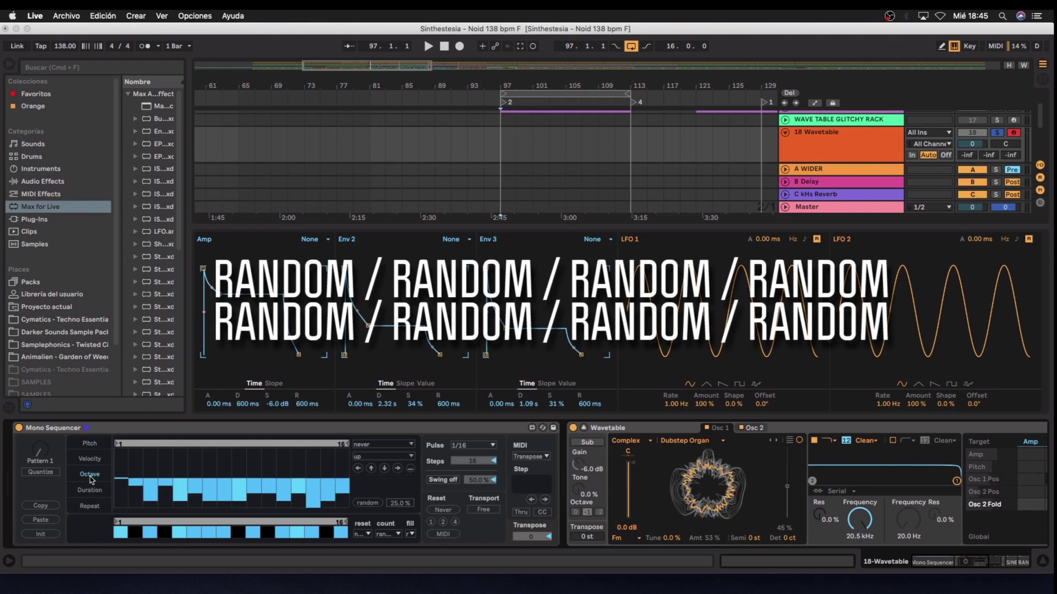
click(379, 460)
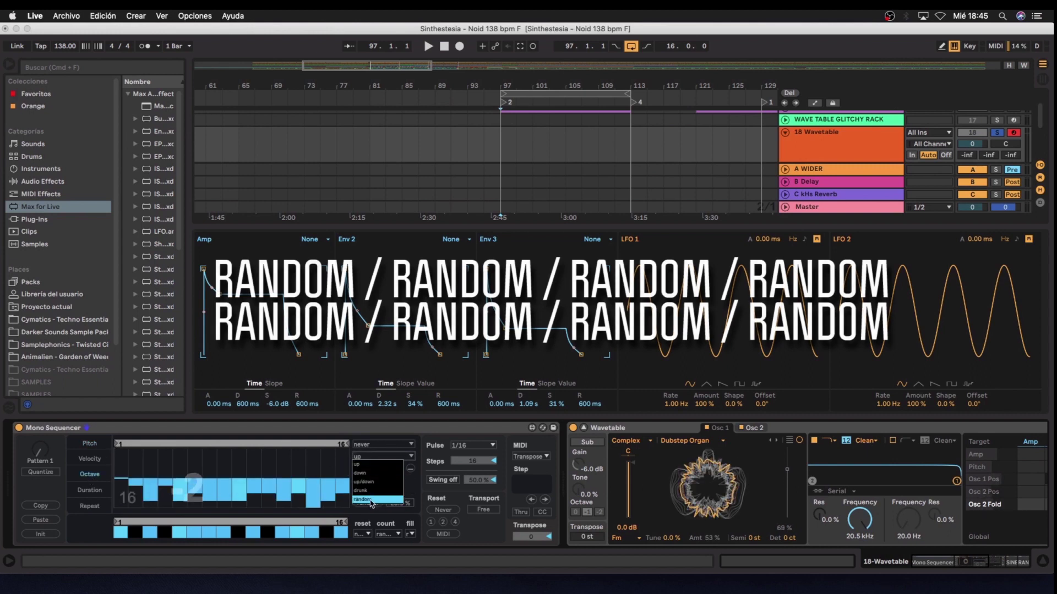
click(365, 499)
click(88, 490)
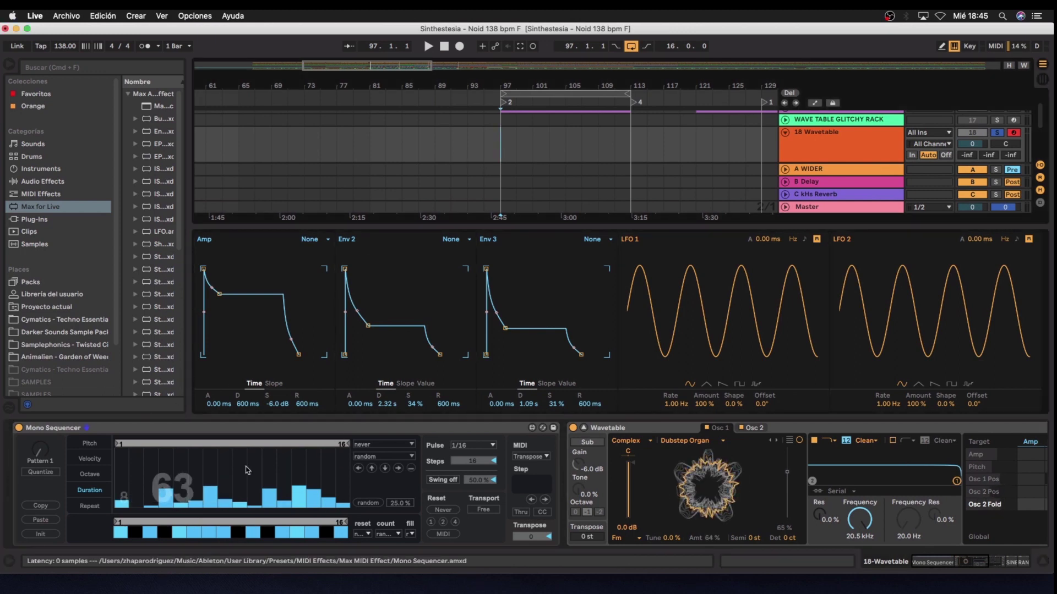
click(394, 428)
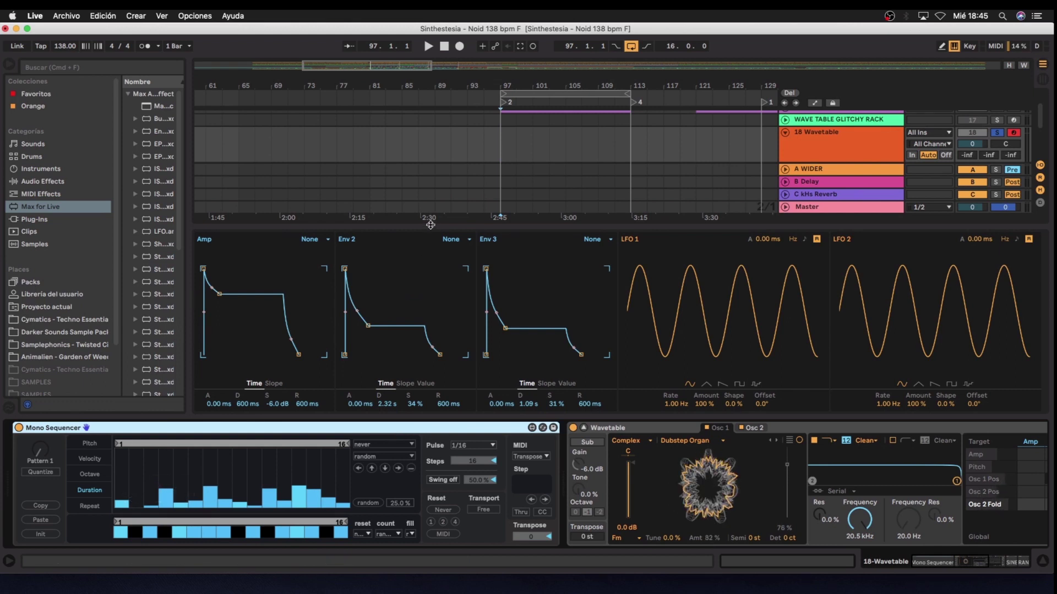
Enlarge the Wavetable detail area and narrow the browser to fit both oscillators and envelopes
drag(430, 223, 431, 152)
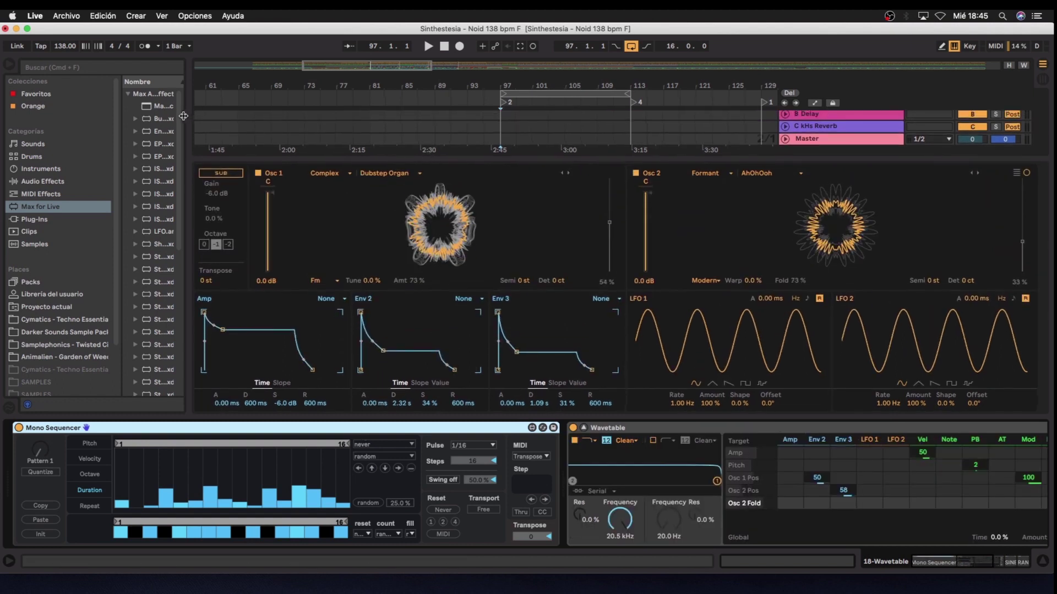
drag(189, 116, 184, 116)
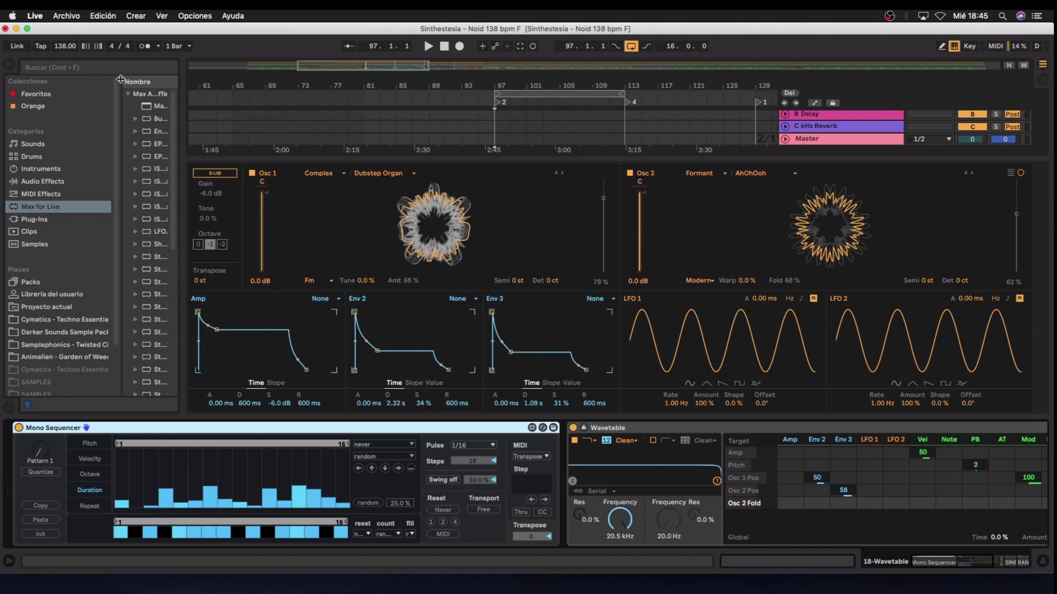
drag(120, 78, 79, 79)
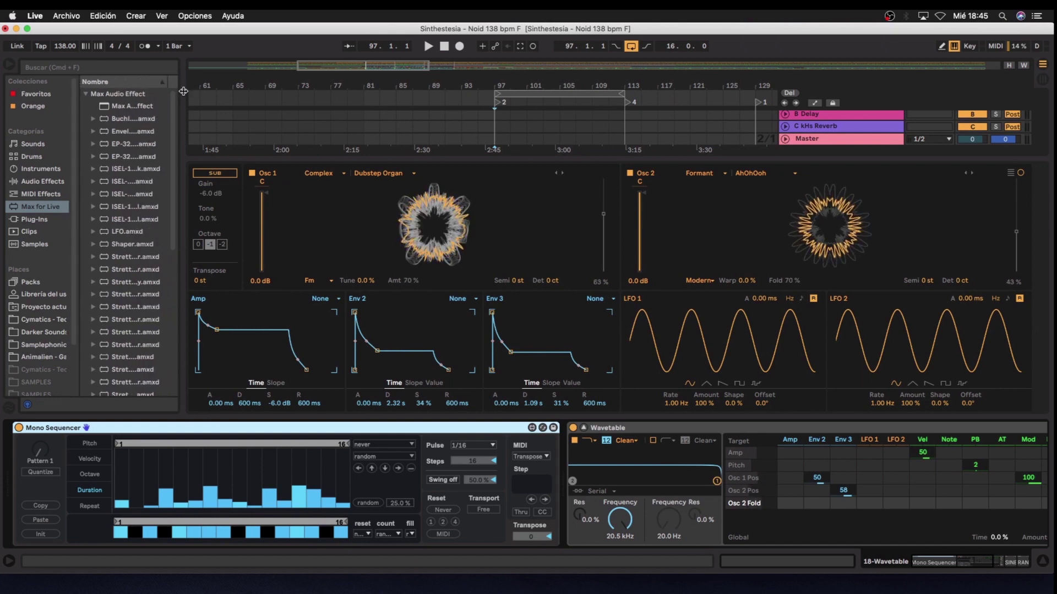
drag(170, 91, 152, 92)
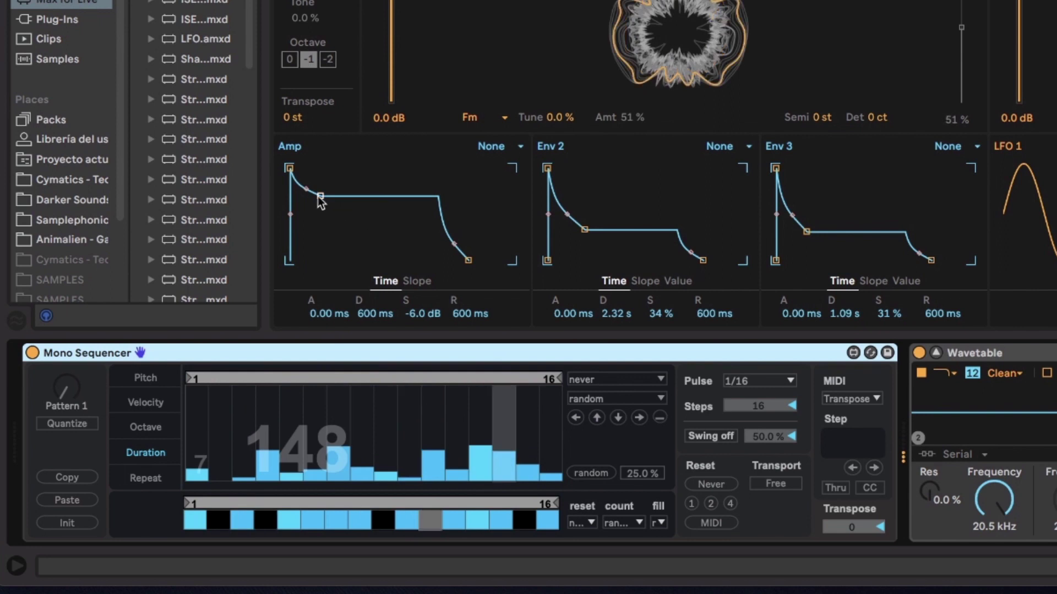
Lengthen the Amp decay, lower sustain, and shorten the Amp release to 89.9 ms
drag(322, 200, 323, 260)
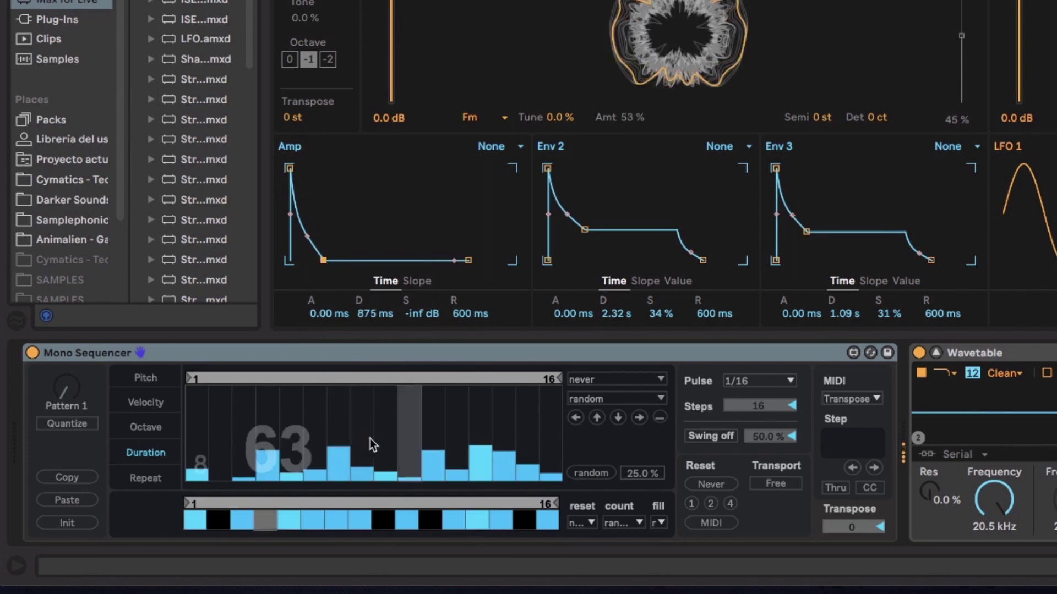
click(146, 427)
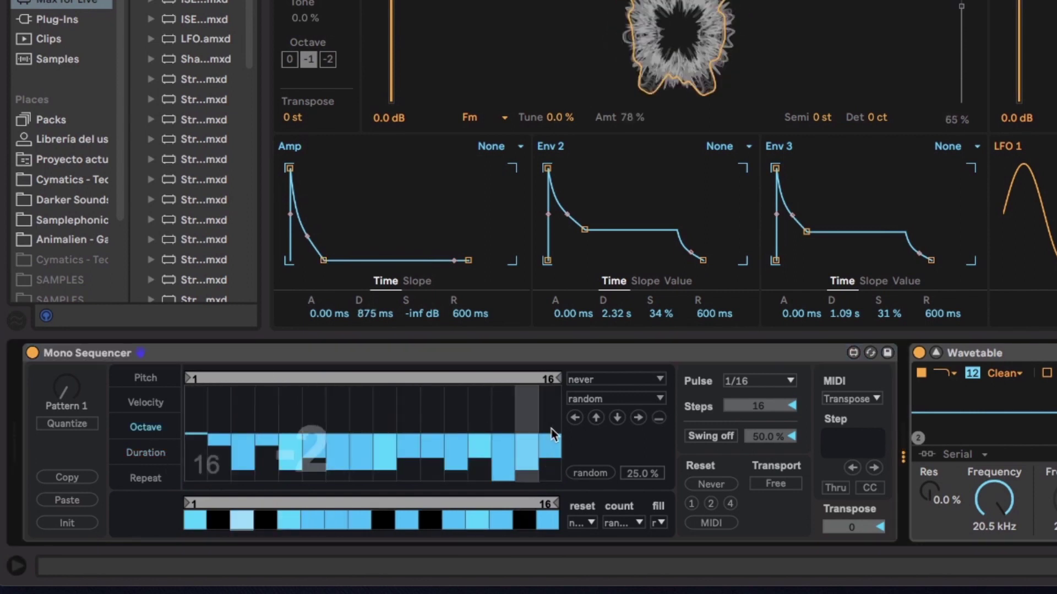
mouse_move(462, 315)
mouse_down()
mouse_move(463, 347)
mouse_move(469, 331)
mouse_up()
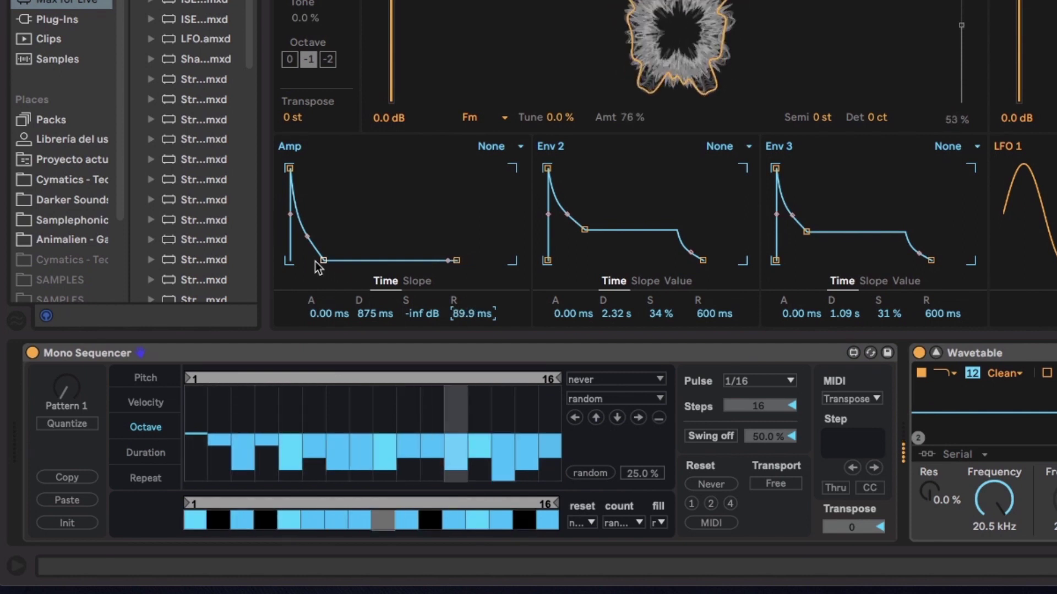
Drop octave steps 1 and 2 by one octave and step 9 to the lowest octave
click(197, 449)
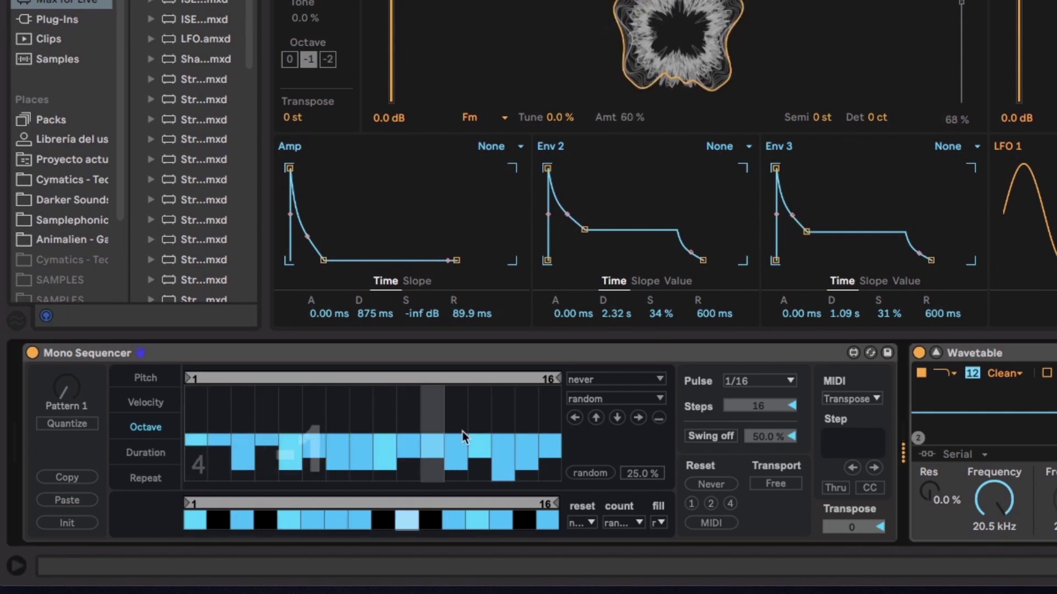
click(215, 456)
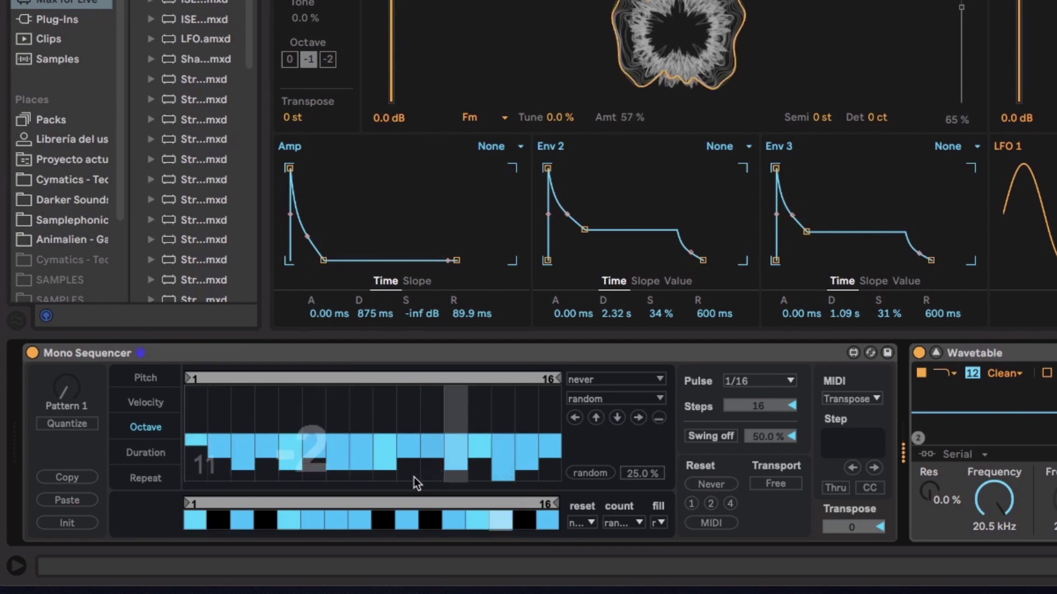
click(381, 479)
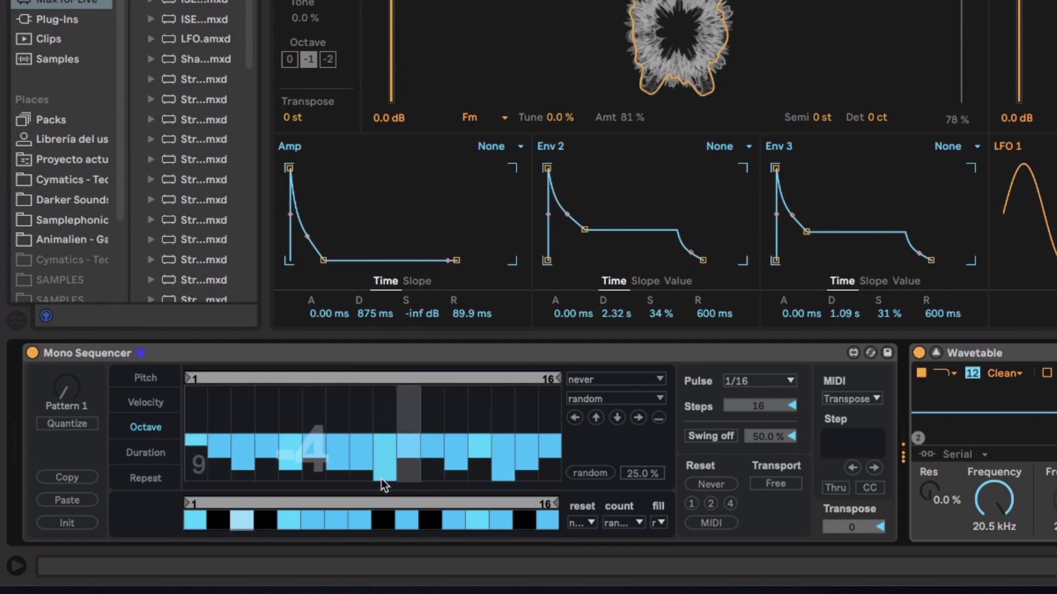
click(137, 456)
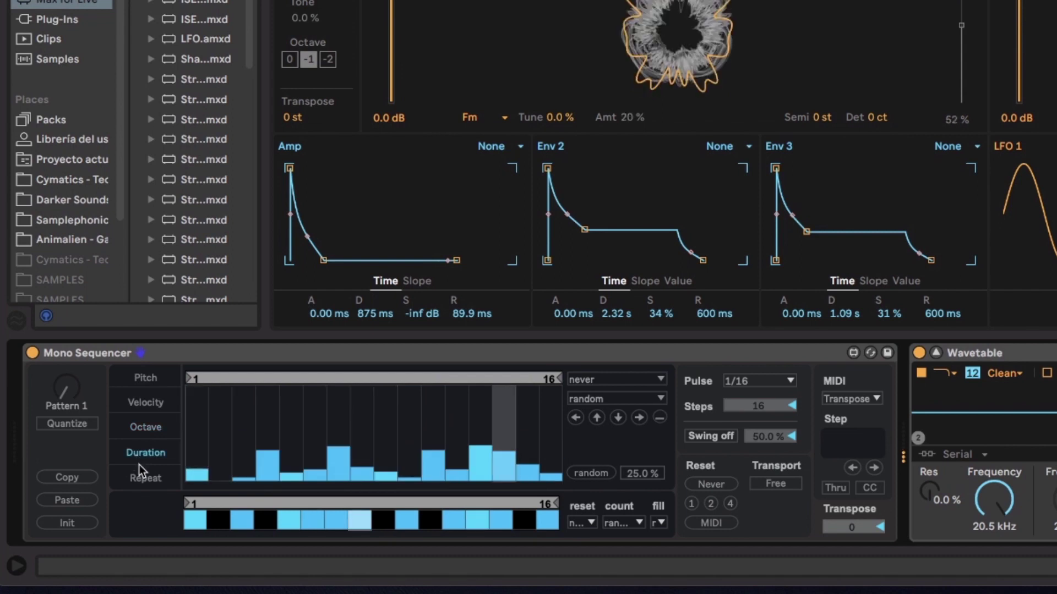
click(145, 426)
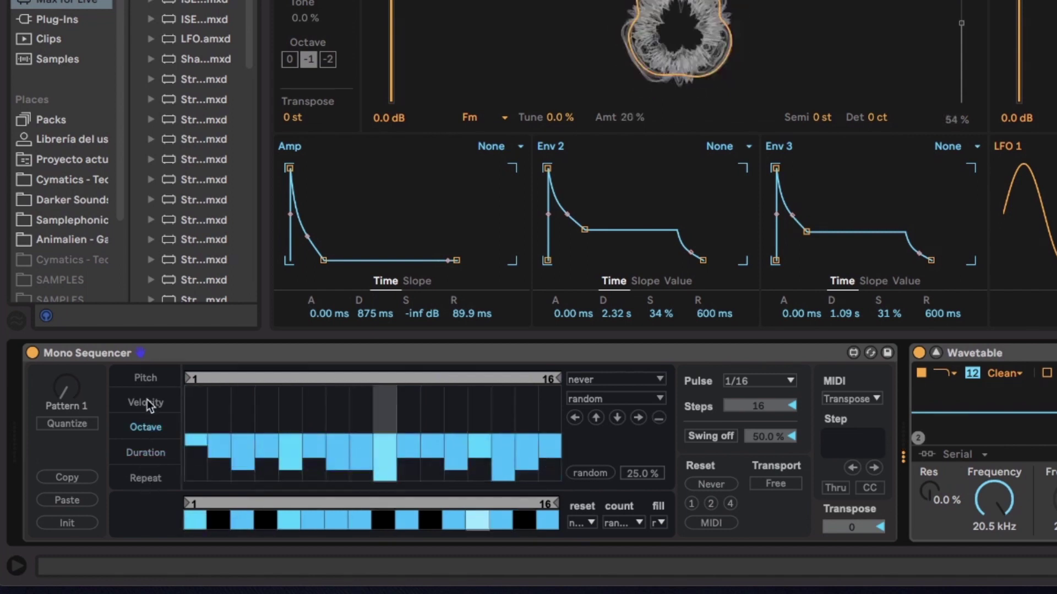
click(154, 383)
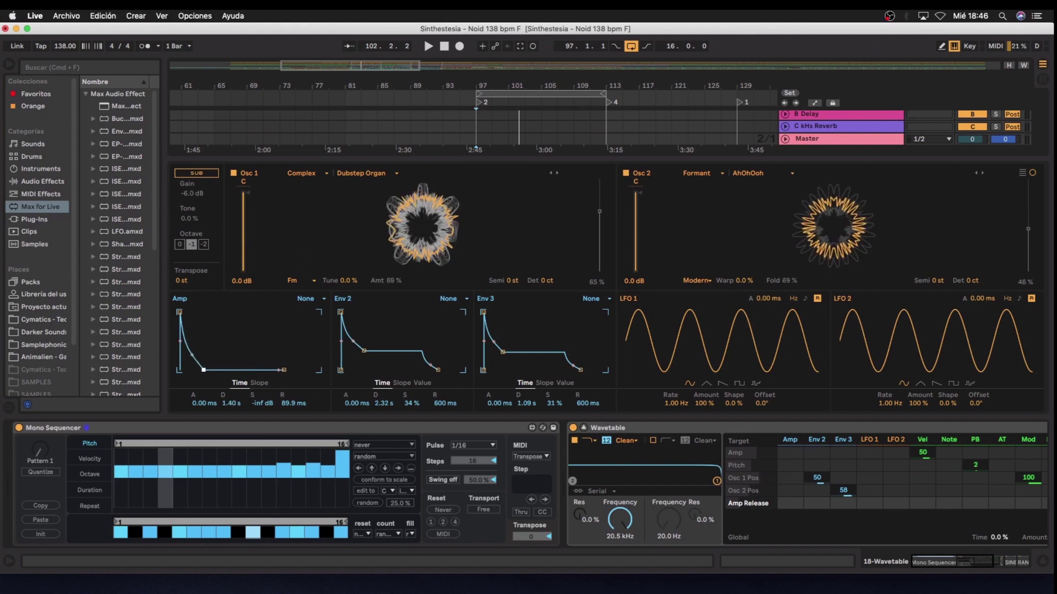
Shorten Amp Decay, map the RANDOM device to it at 35–76%, and start playback
drag(203, 370, 198, 370)
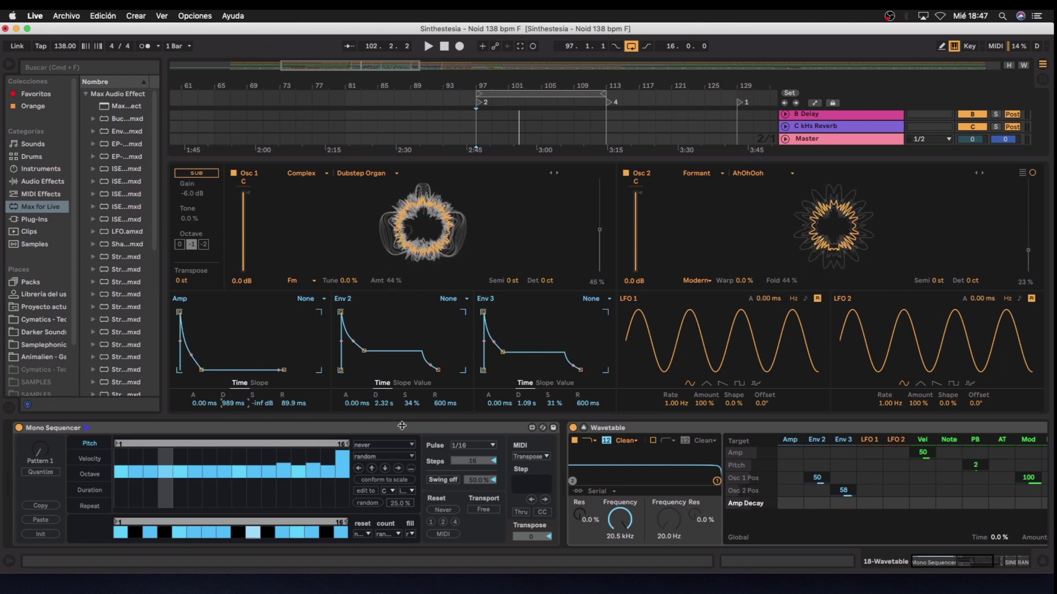
scroll(558, 485, right, 5)
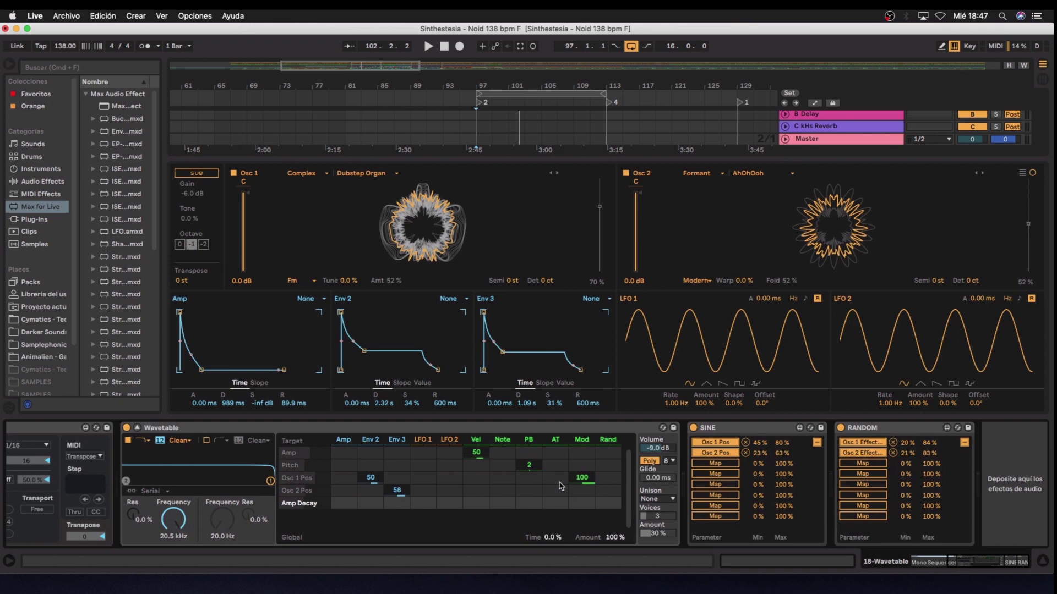
click(854, 465)
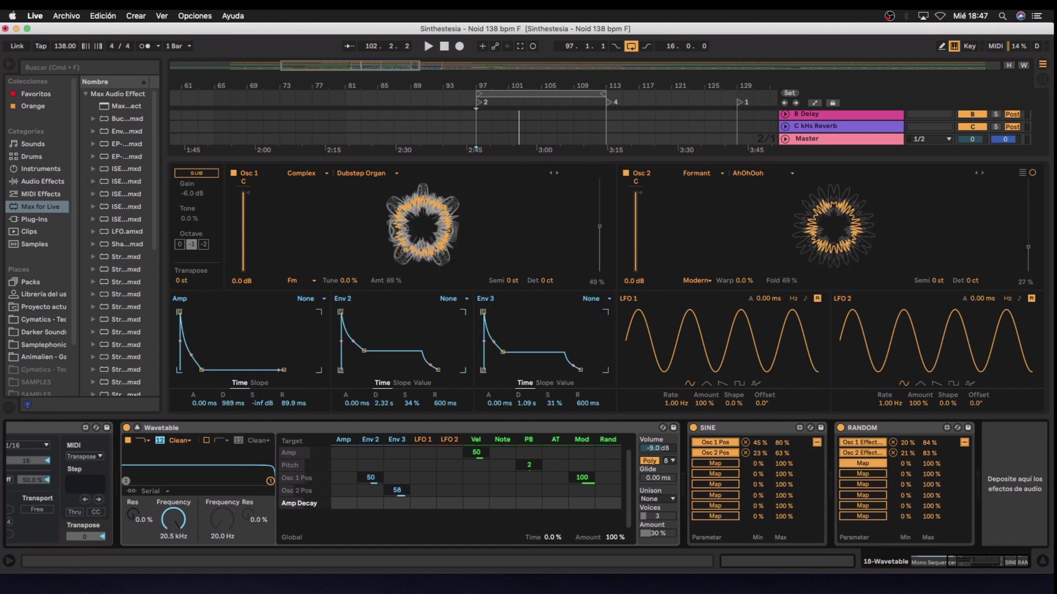
click(232, 403)
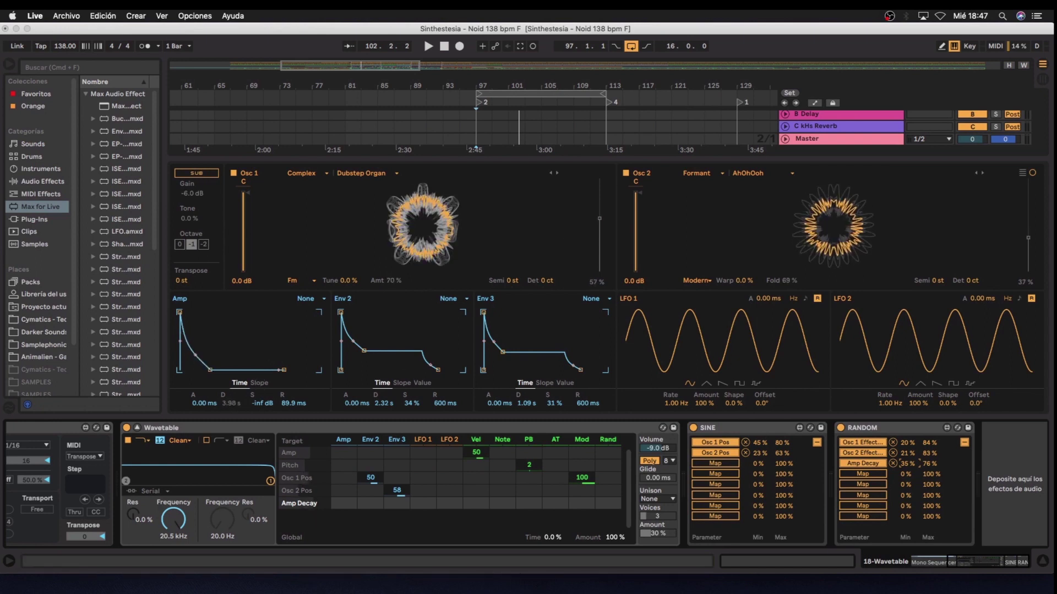
key(space)
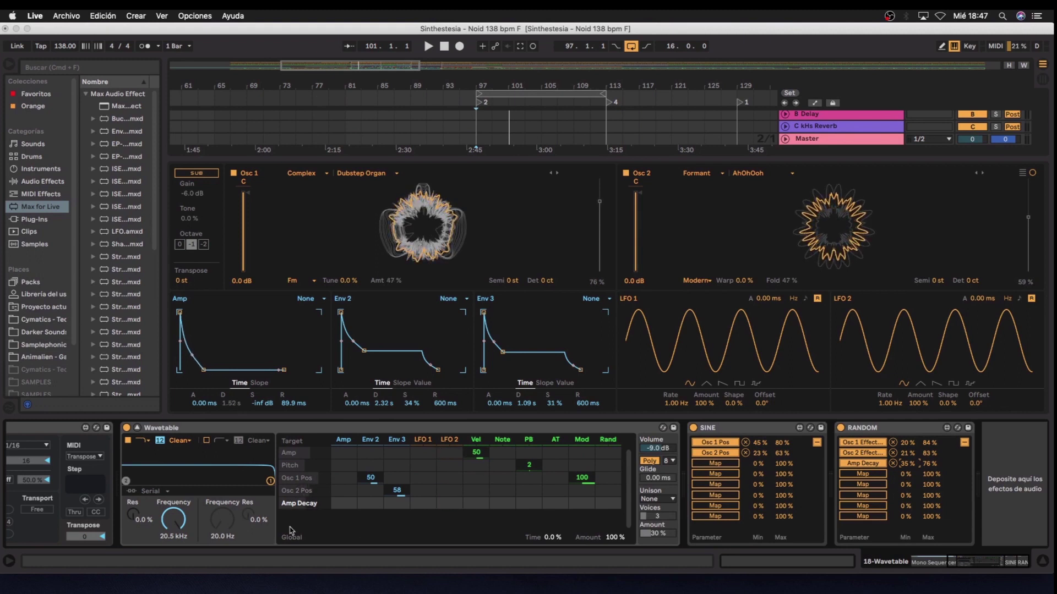
Enable Wavetable's Filter 2 and set its cutoff to 75.6 Hz with 57% resonance
click(234, 428)
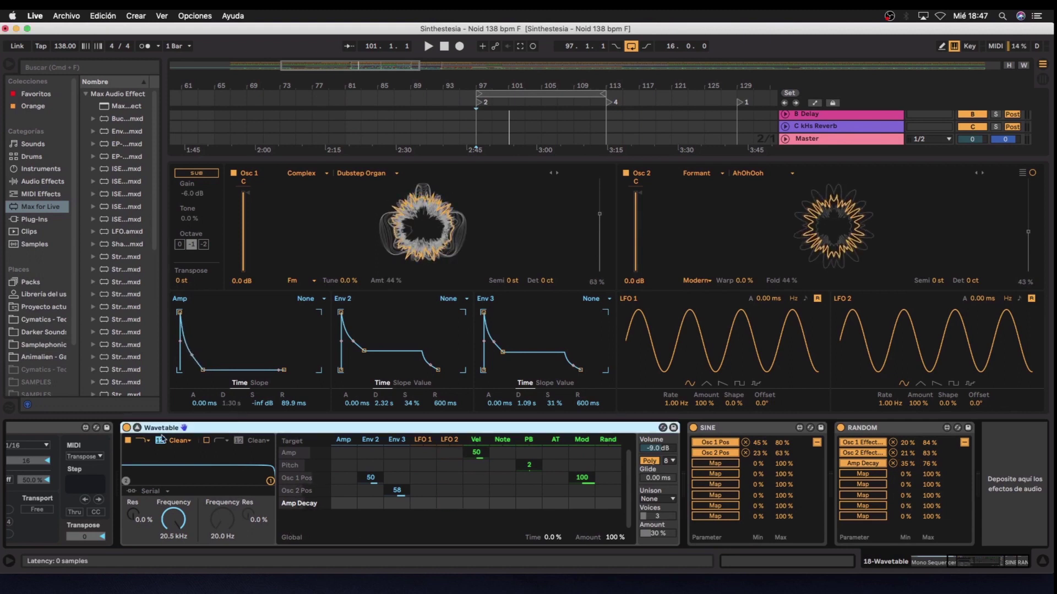
click(206, 440)
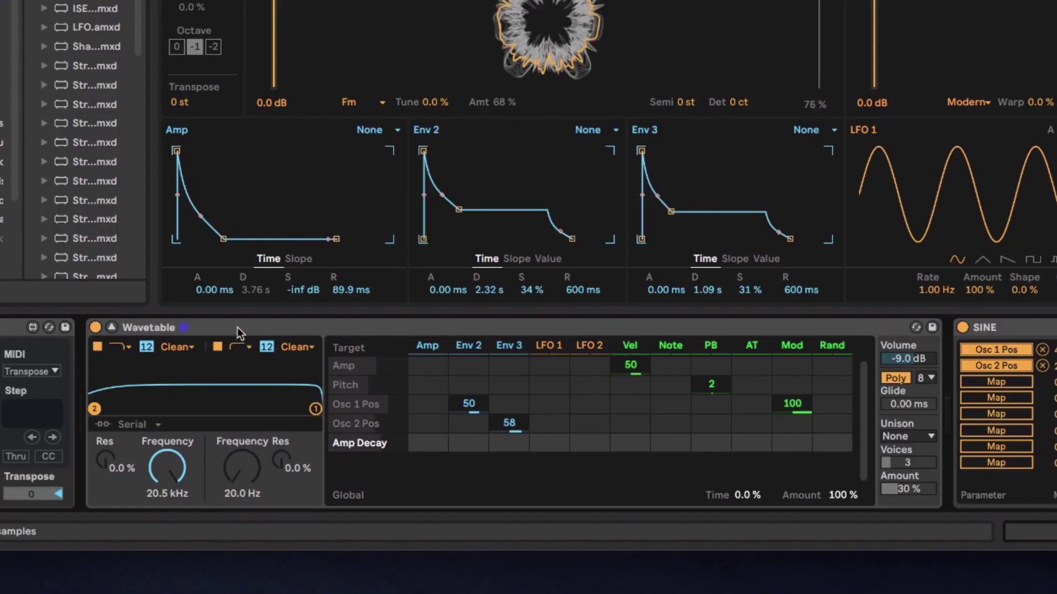
click(94, 410)
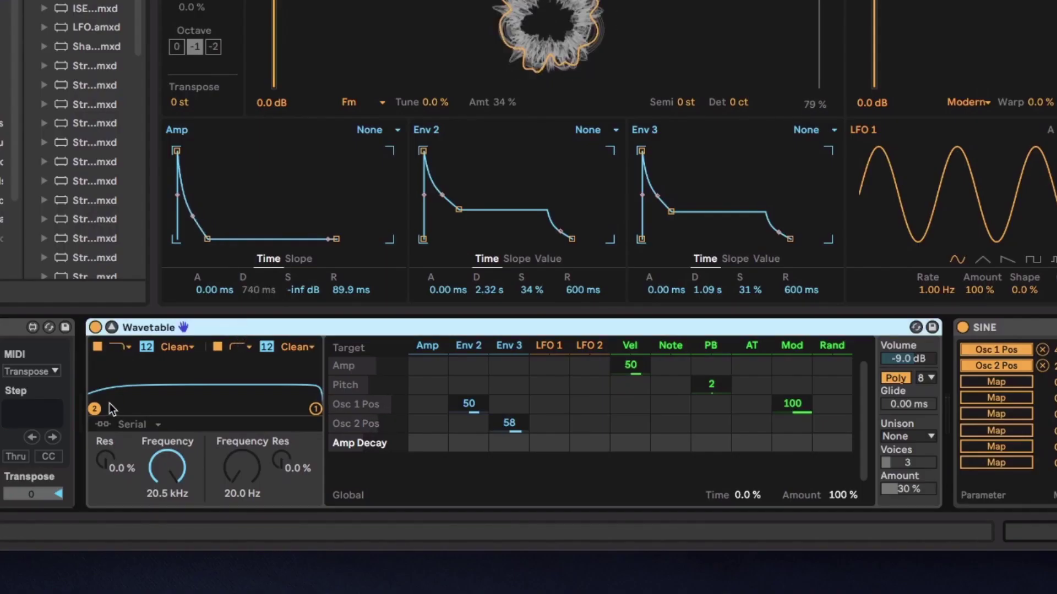
drag(96, 413, 137, 387)
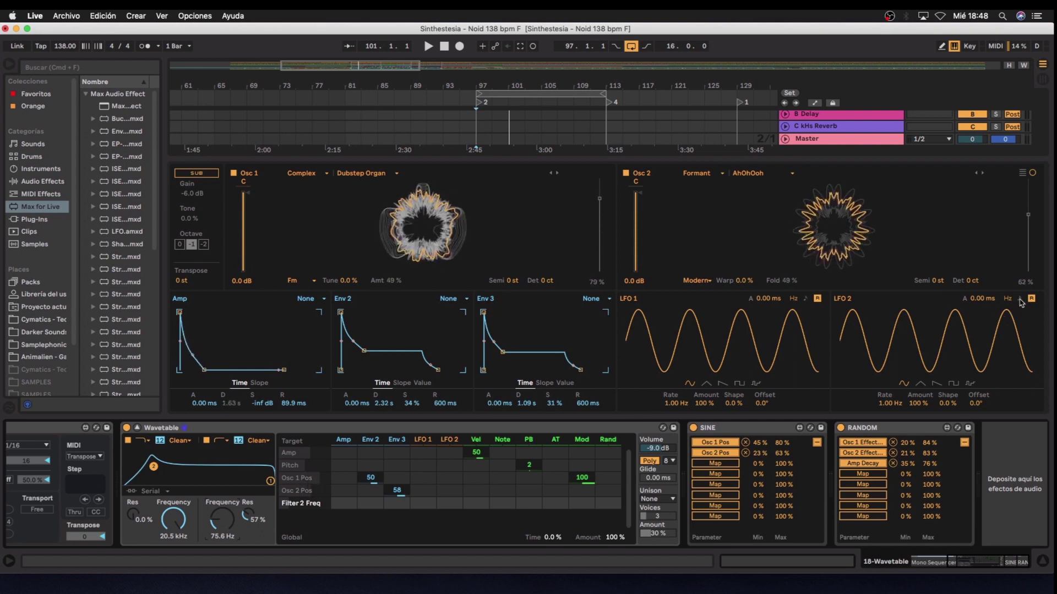
Make LFO 2 a synced stepped random wave modulating Filter 2 Freq by 50, cutoff 191 Hz
click(1020, 299)
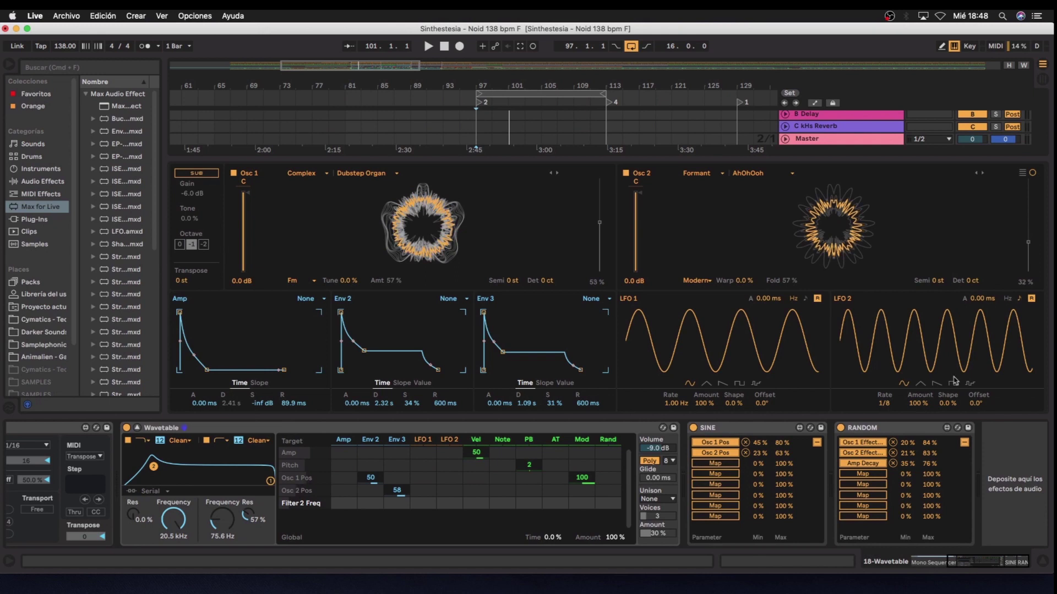
click(971, 384)
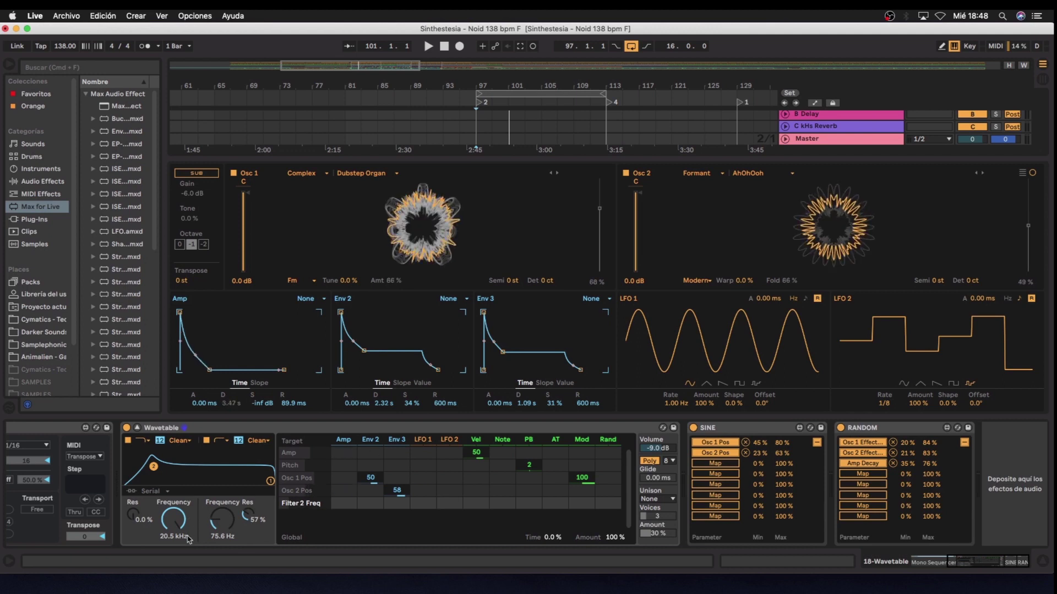
drag(222, 518, 223, 523)
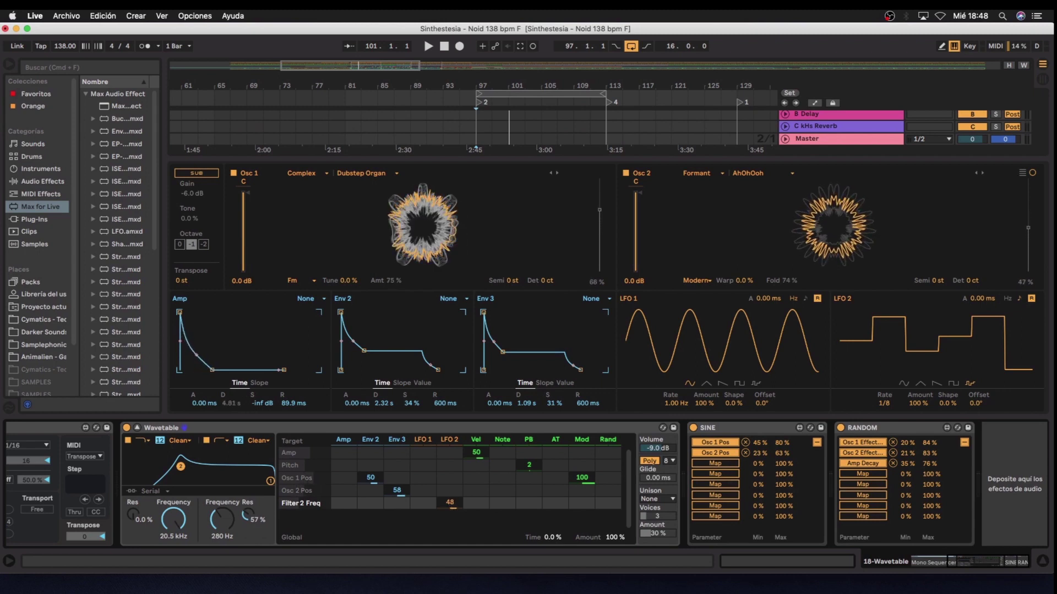
drag(450, 503, 450, 507)
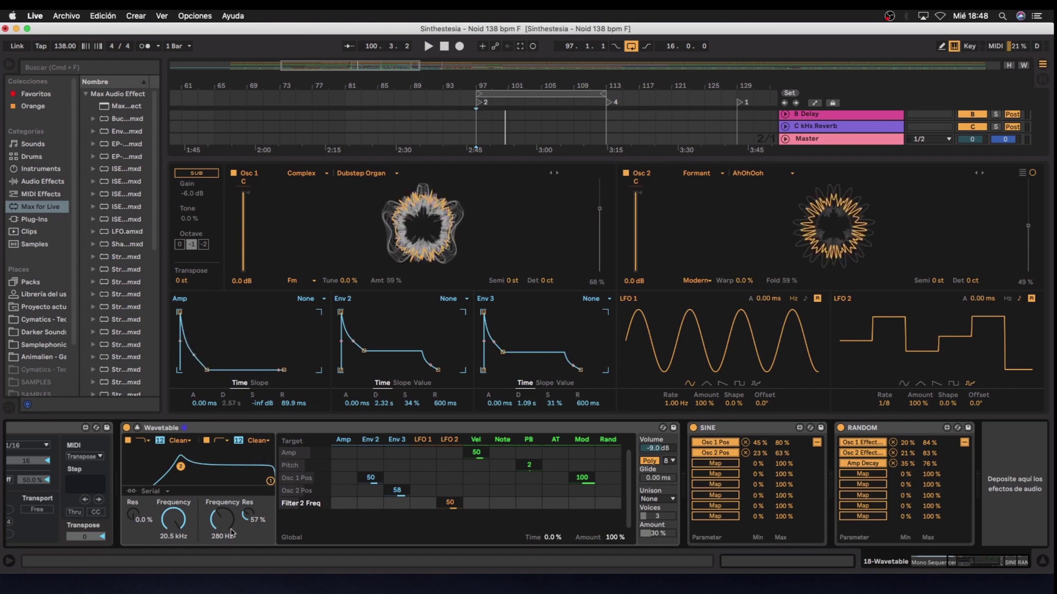
drag(231, 533, 232, 570)
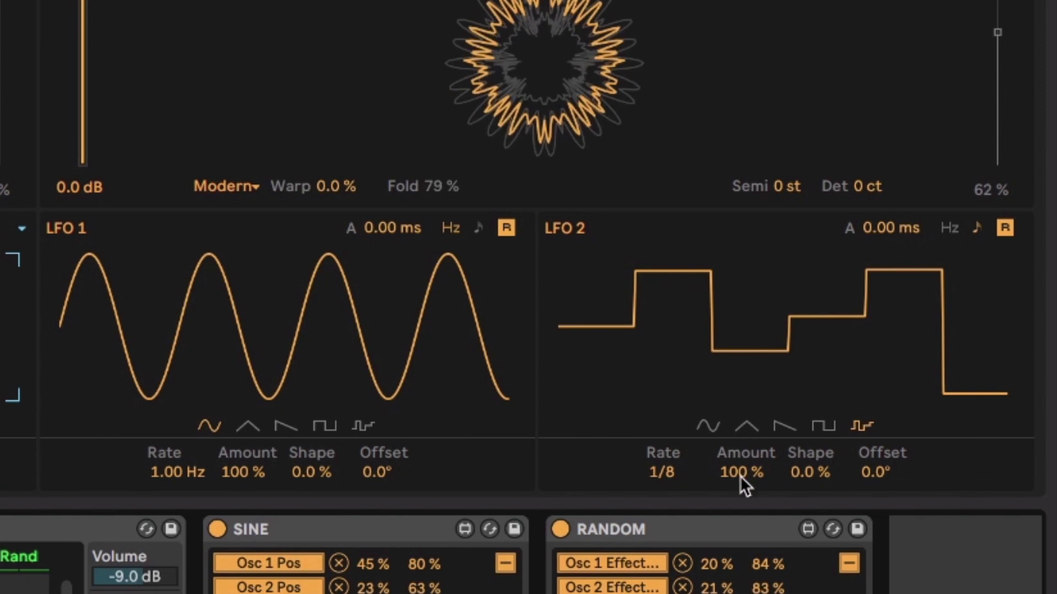
Reduce LFO 2's amount, steepen Filter 2's slope, and remove the LFO 2 Amount target
drag(743, 479, 744, 516)
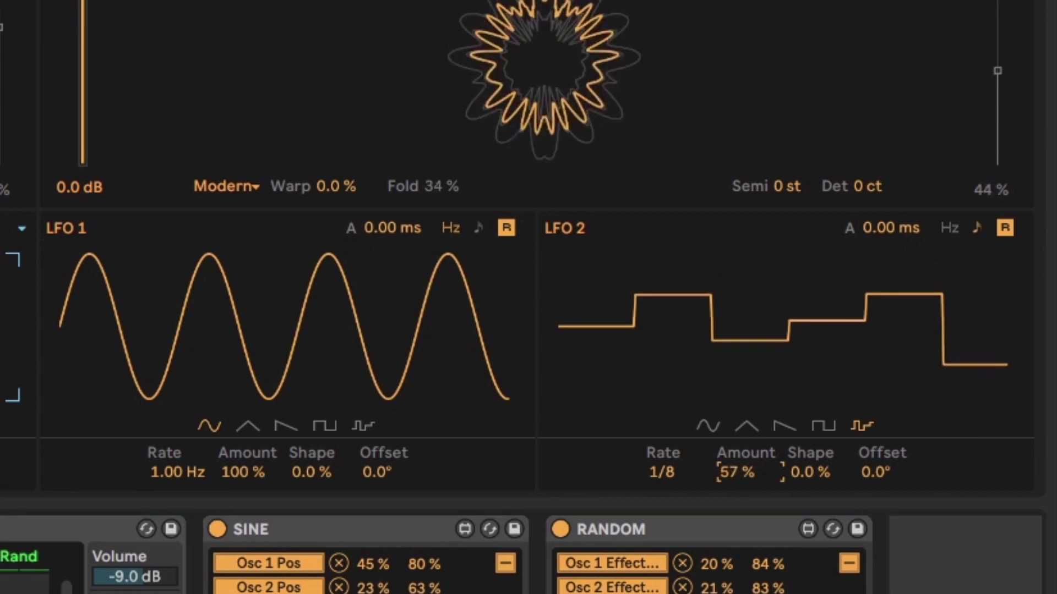
mouse_move(744, 471)
mouse_down()
mouse_move(743, 487)
mouse_move(740, 479)
mouse_up()
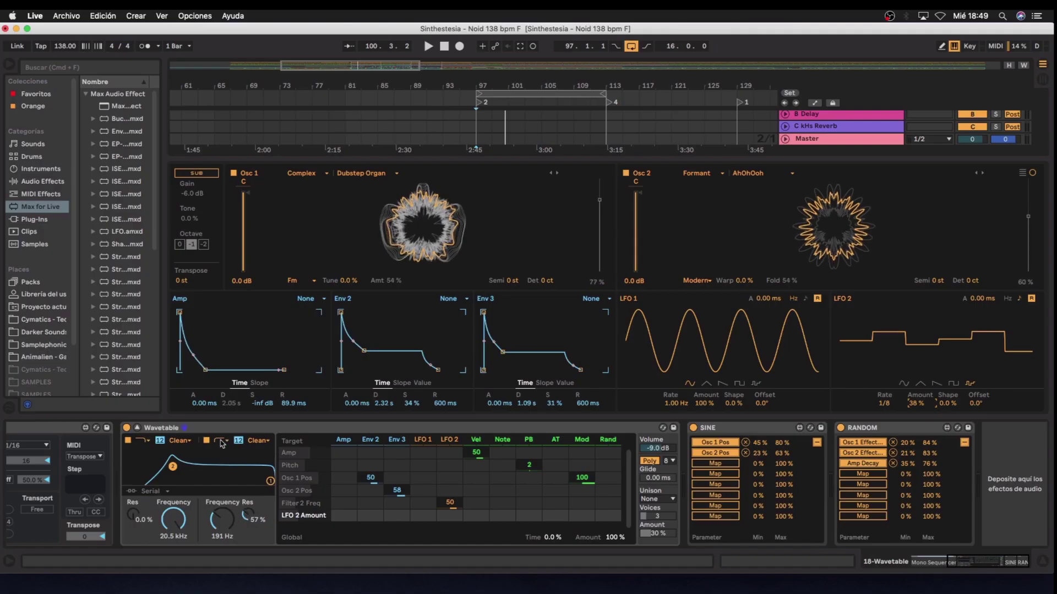
click(238, 440)
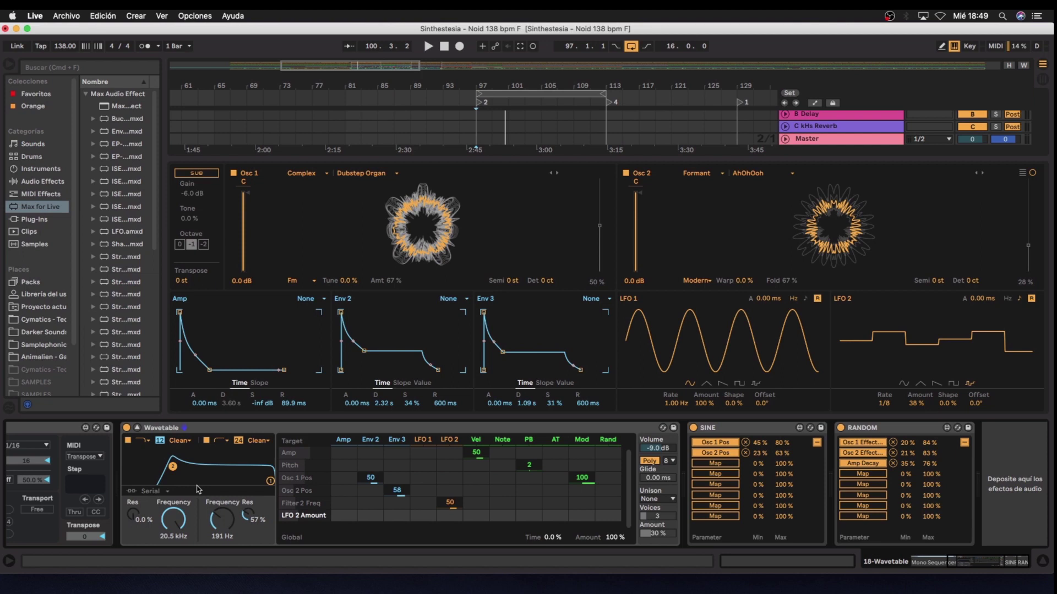
click(476, 512)
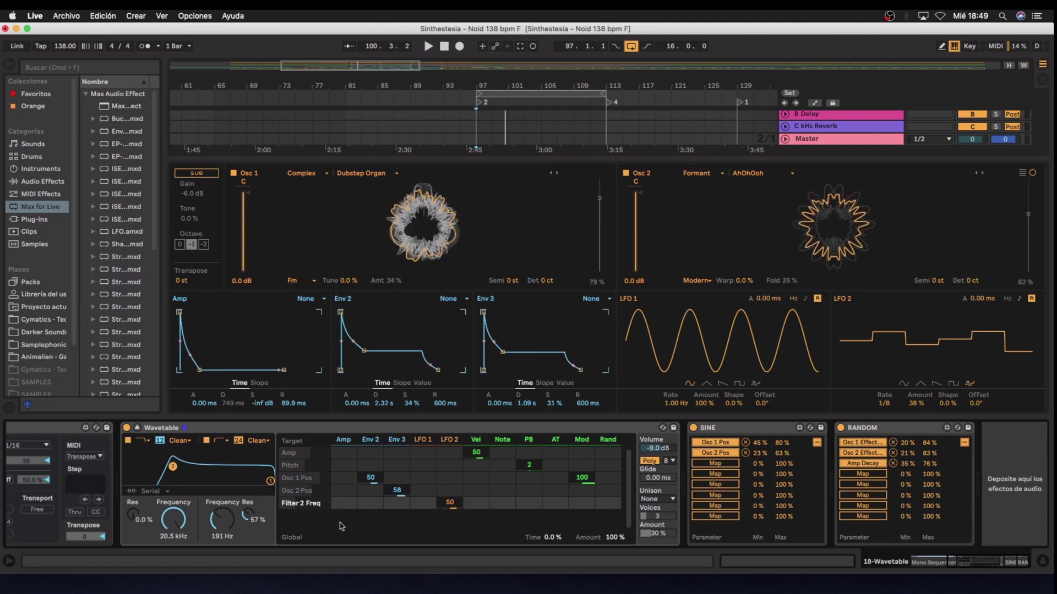
key(space)
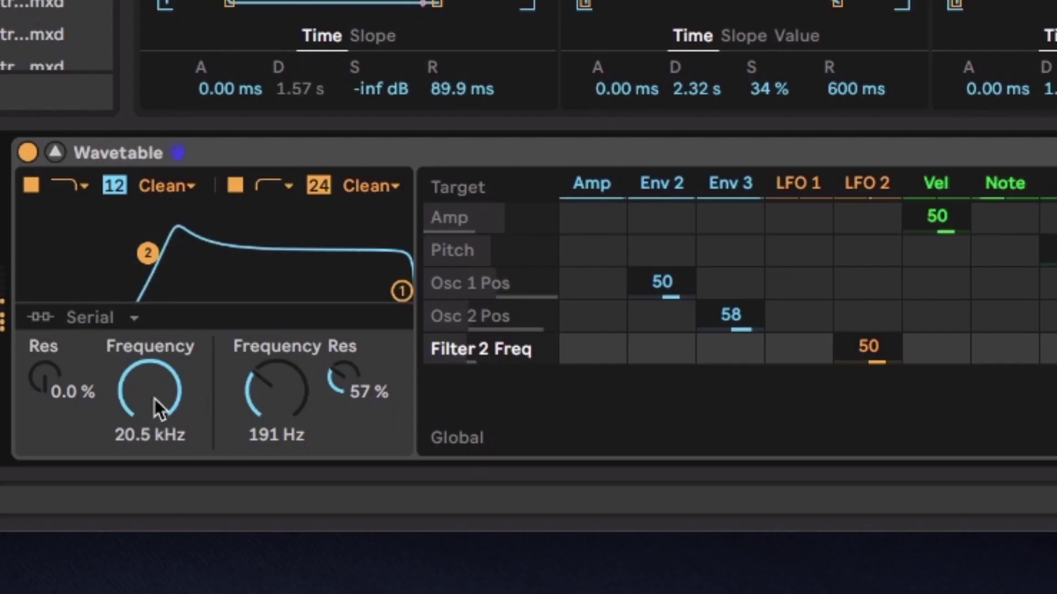
Route LFO 2 to Filter 1 Freq at 55, raise resonance, set 24 dB slope and ~11.8 kHz cutoff
click(175, 525)
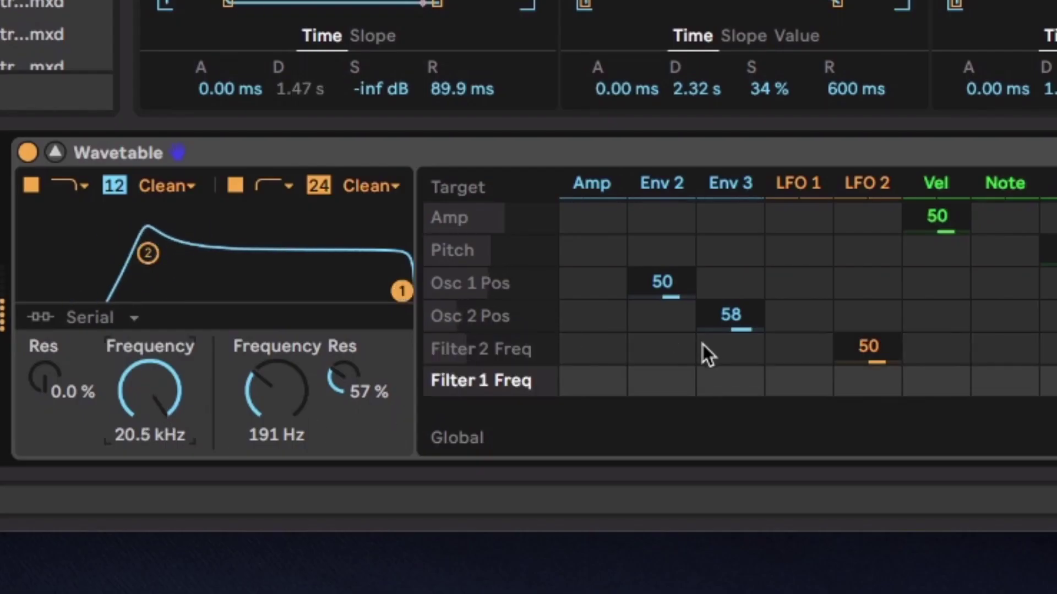
drag(857, 374, 857, 331)
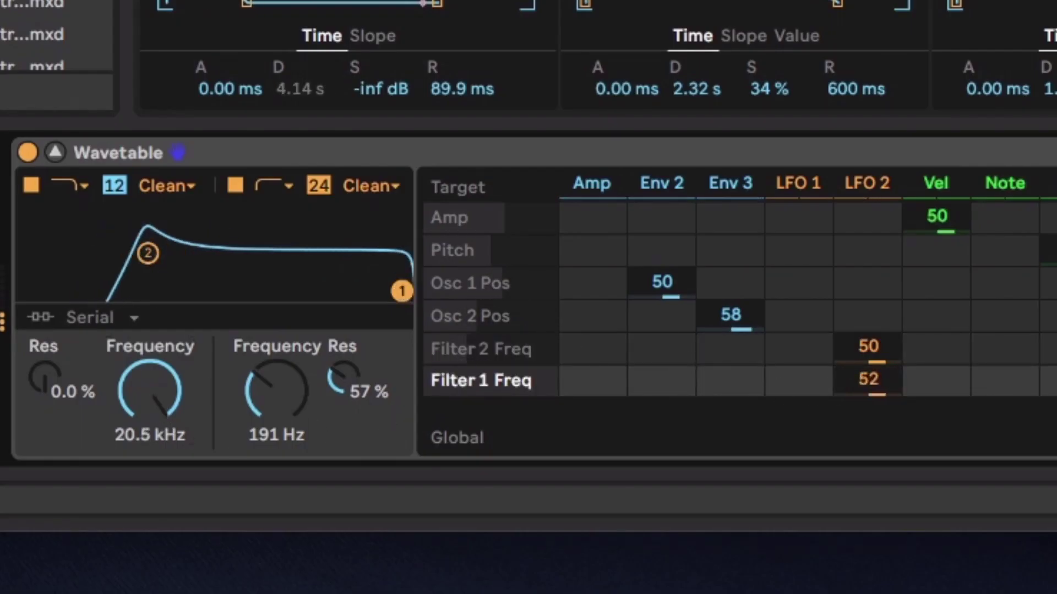
drag(869, 379, 869, 372)
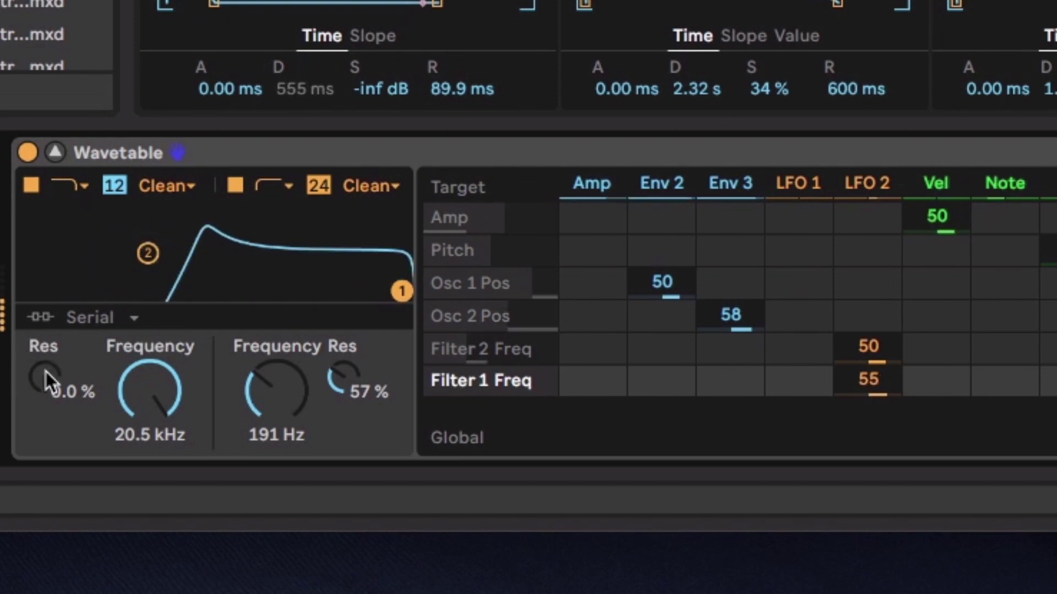
drag(46, 372, 45, 331)
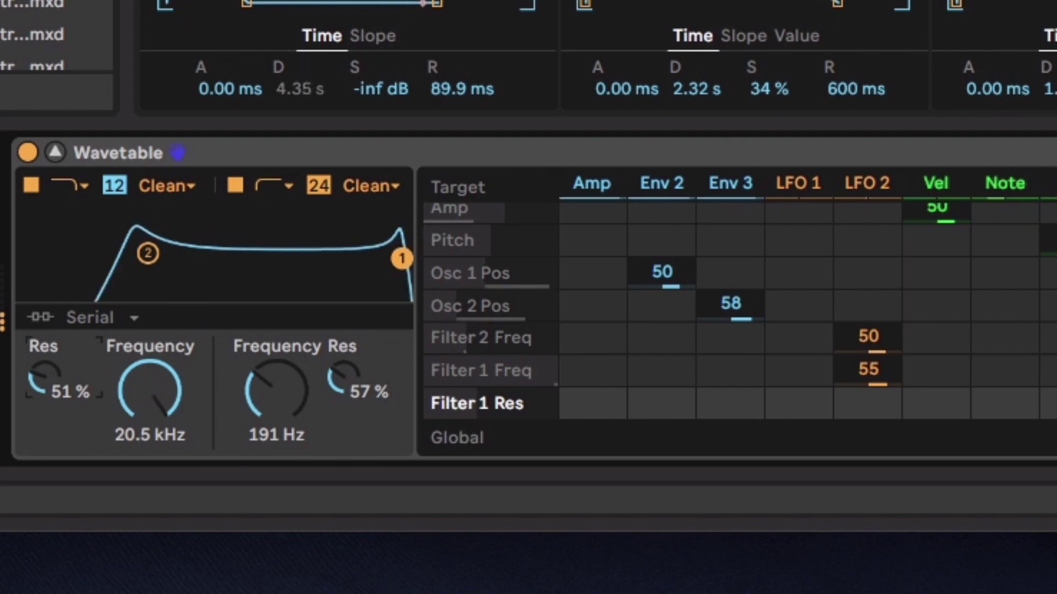
drag(150, 388, 149, 429)
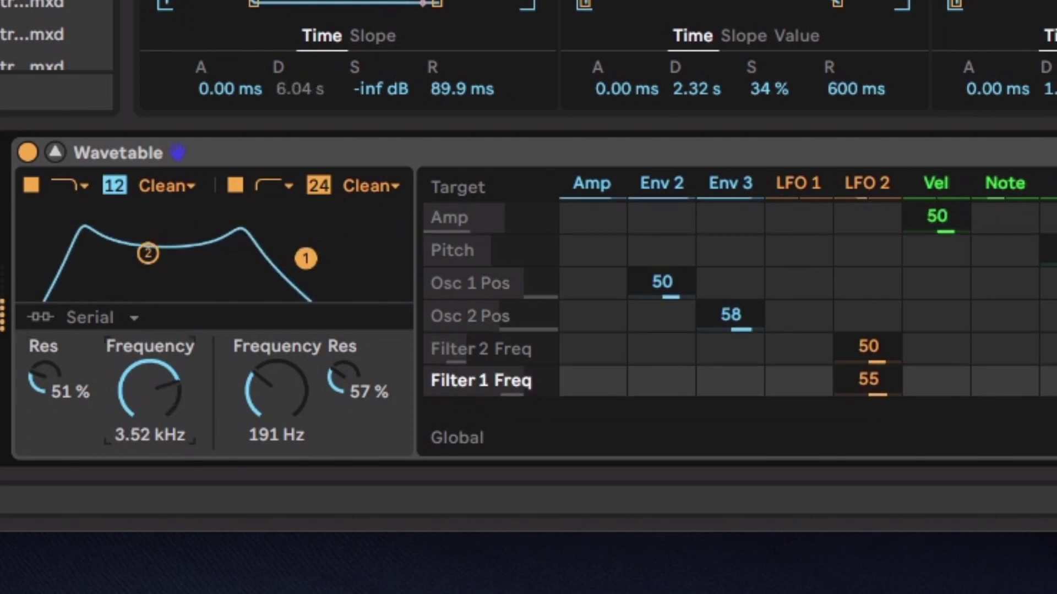
drag(149, 388, 149, 359)
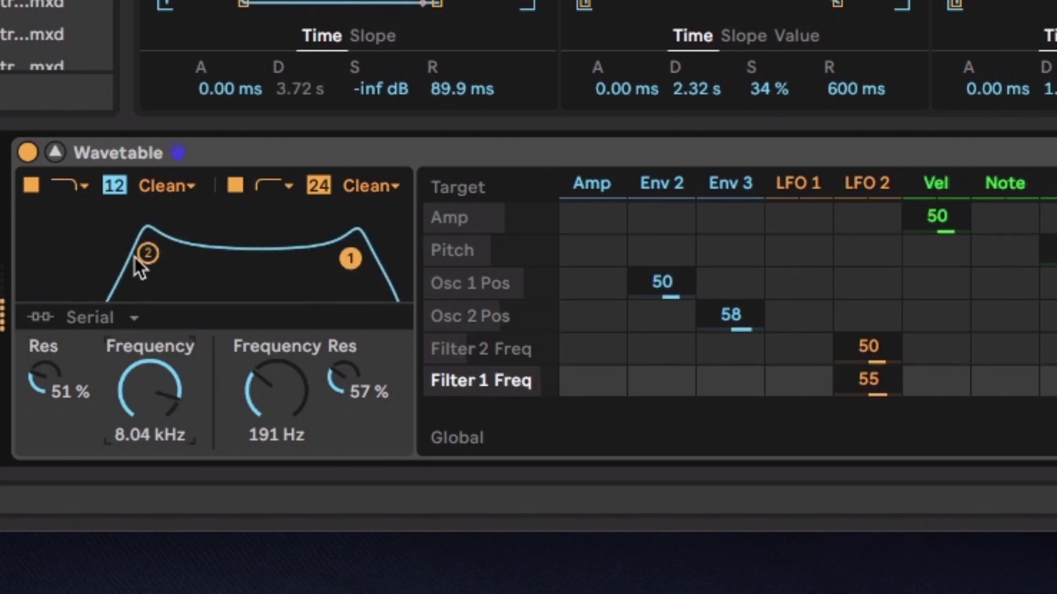
click(113, 184)
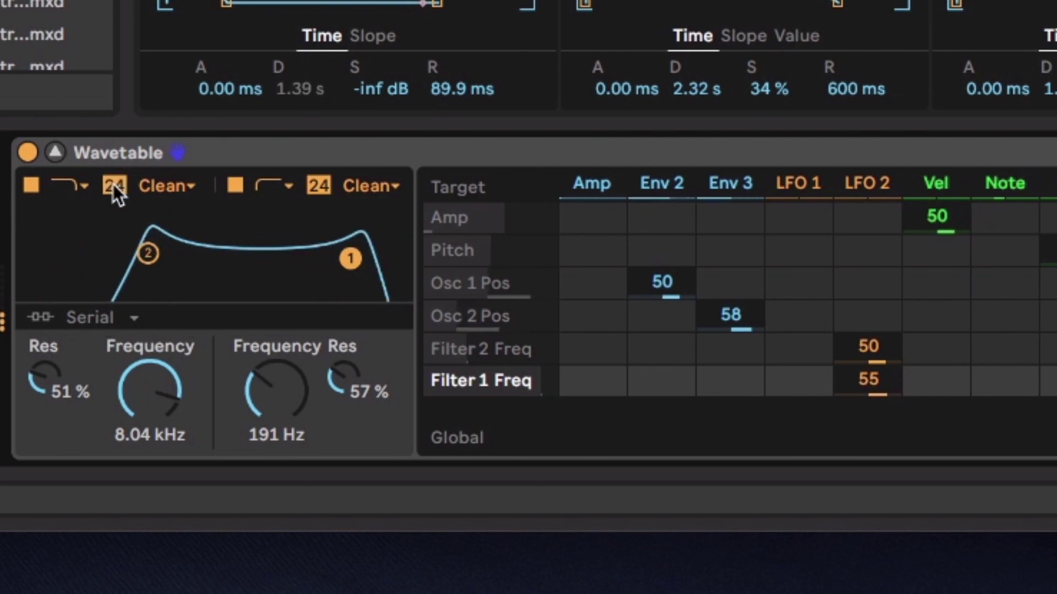
mouse_move(152, 382)
mouse_down()
mouse_move(152, 367)
mouse_move(155, 379)
mouse_up()
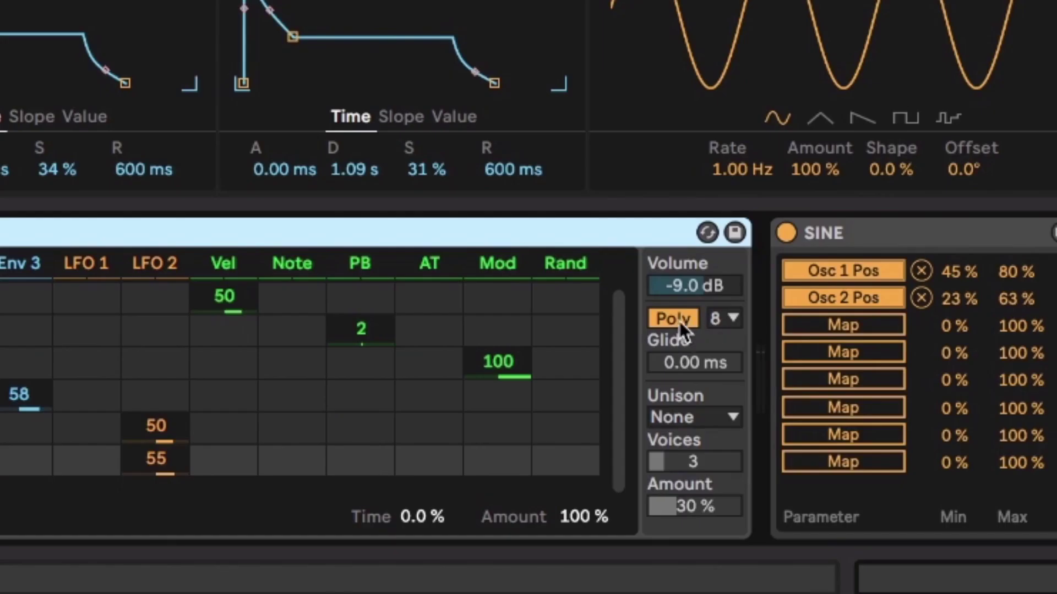
Switch Wavetable to Mono and set the Glide time to 903 ms
click(680, 322)
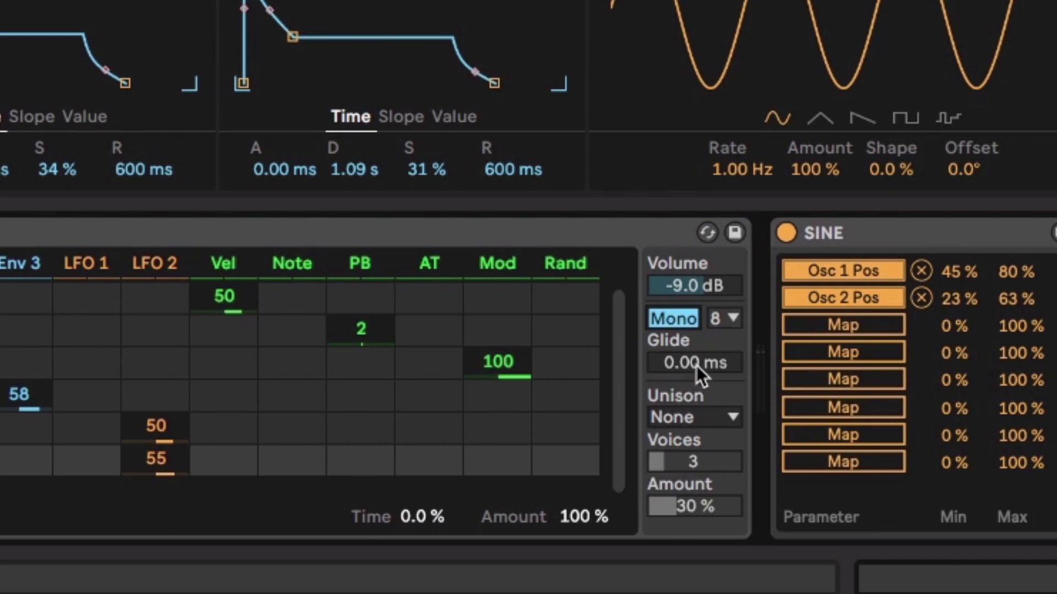
drag(699, 363, 694, 345)
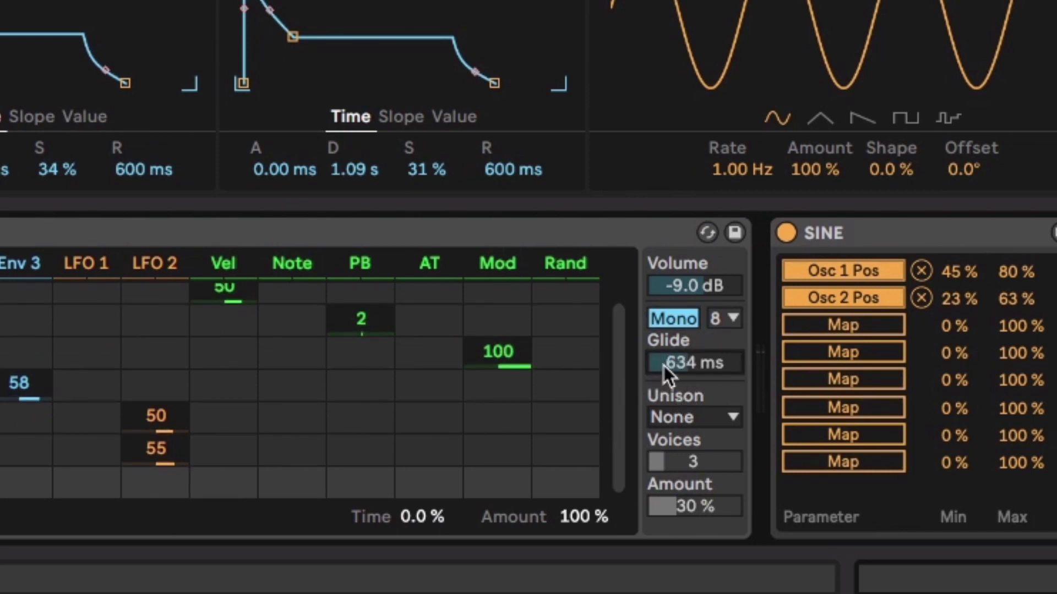
drag(694, 362, 694, 371)
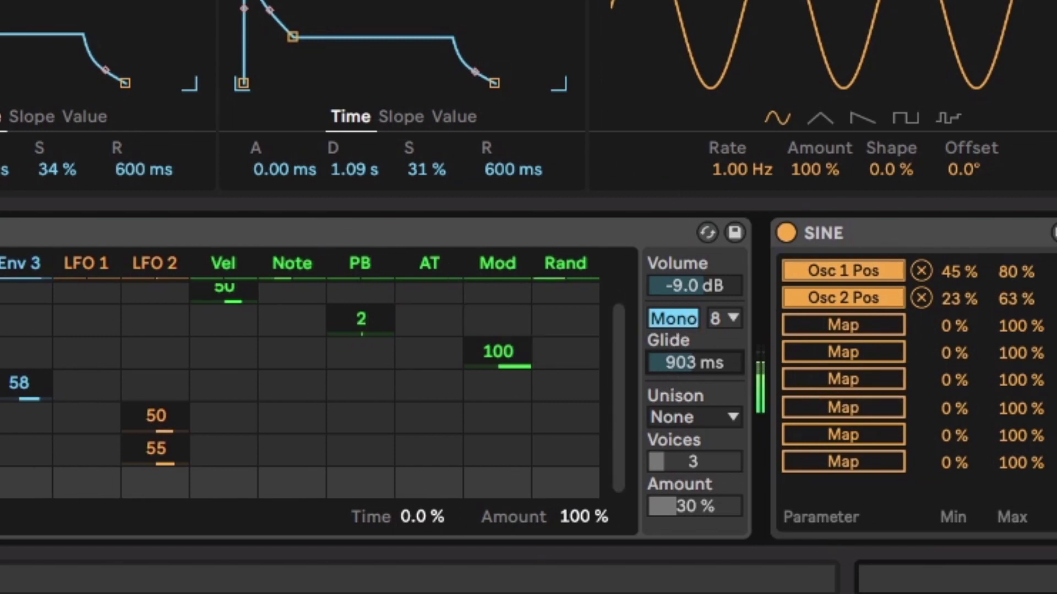
drag(670, 369, 669, 396)
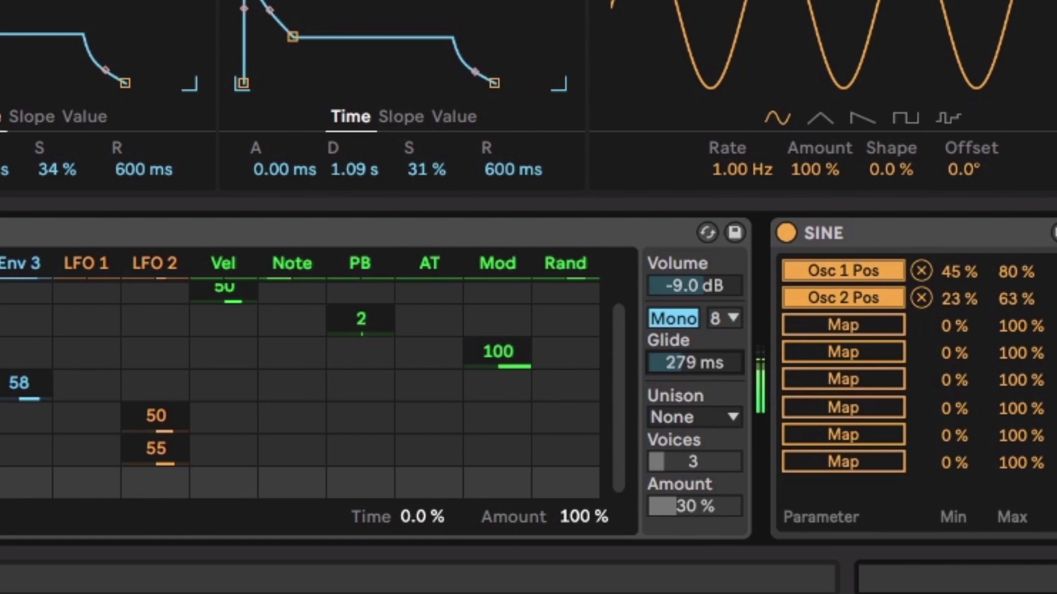
drag(695, 363, 693, 330)
Limit the voices to 2 and choose Position Spread unison, nudging its amount
click(724, 318)
click(723, 343)
click(672, 416)
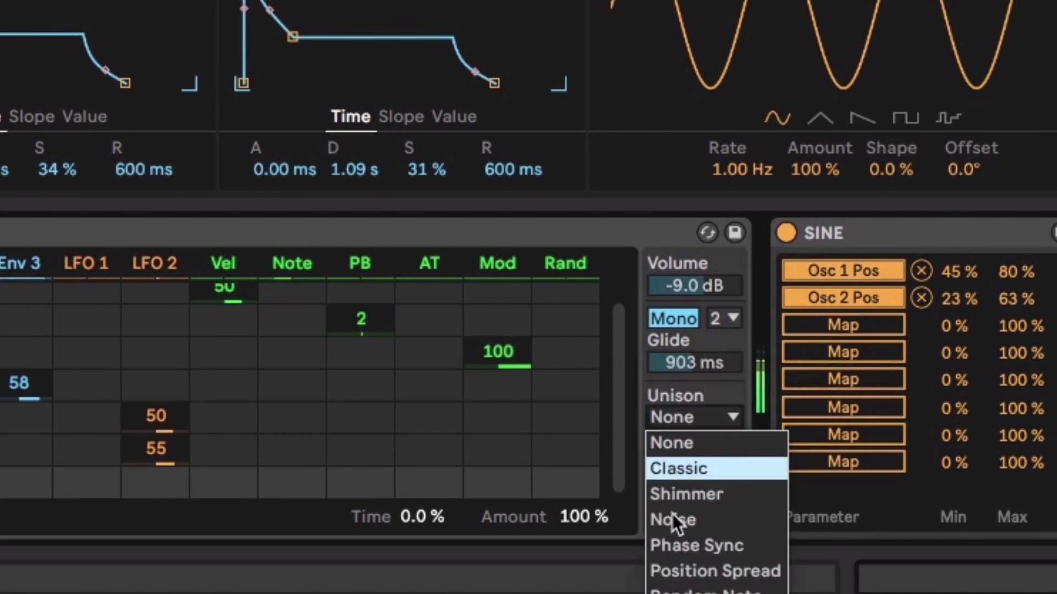
click(674, 571)
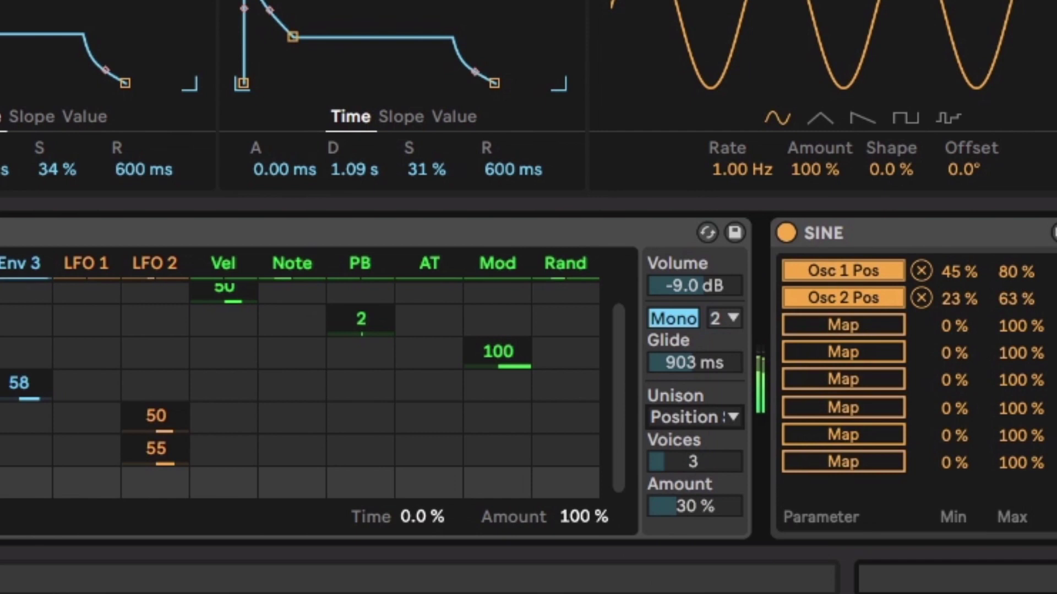
drag(698, 501, 705, 506)
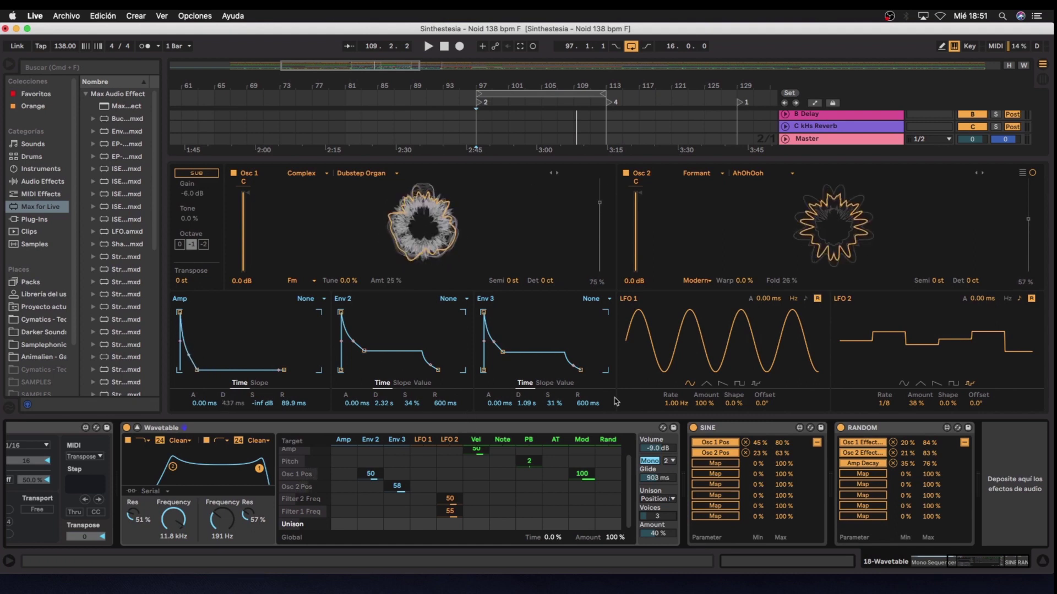
Load the Reverb audio effect from the Audio Effects browser after Wavetable on the lead track
click(544, 513)
scroll(543, 513, left, 10)
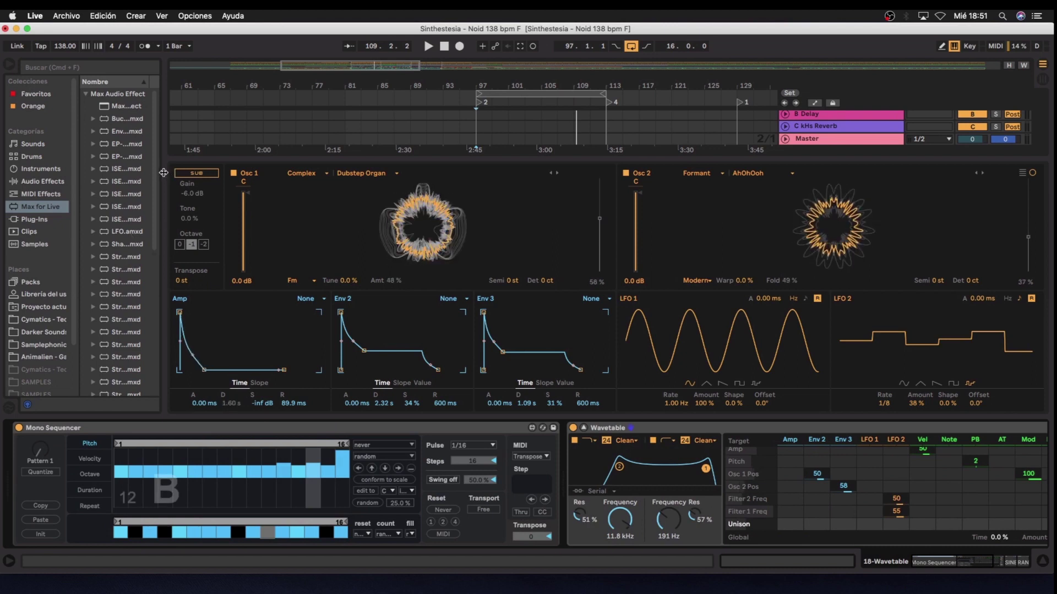
drag(164, 172, 160, 172)
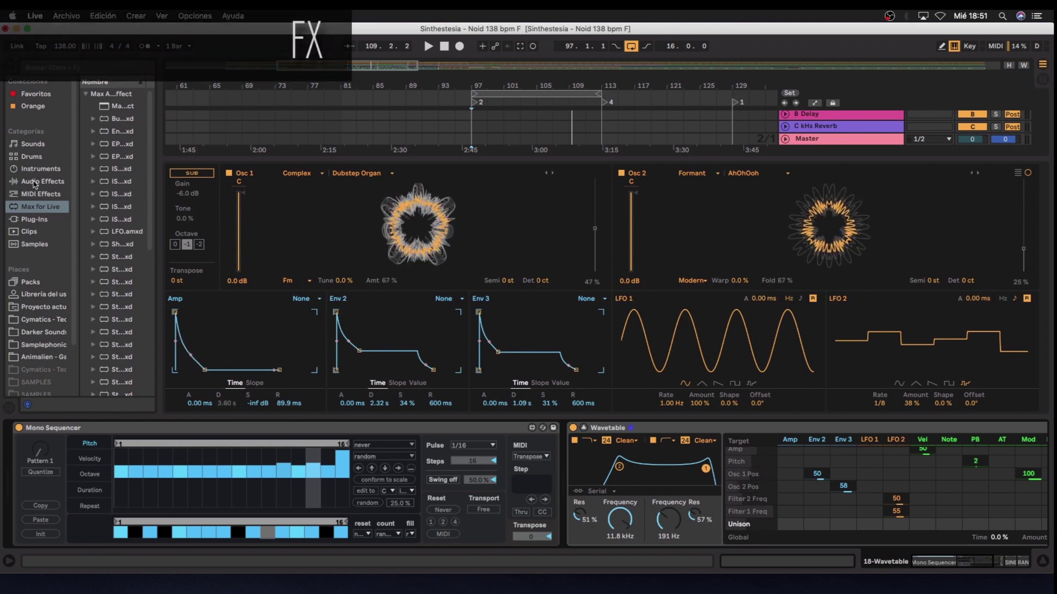
click(35, 181)
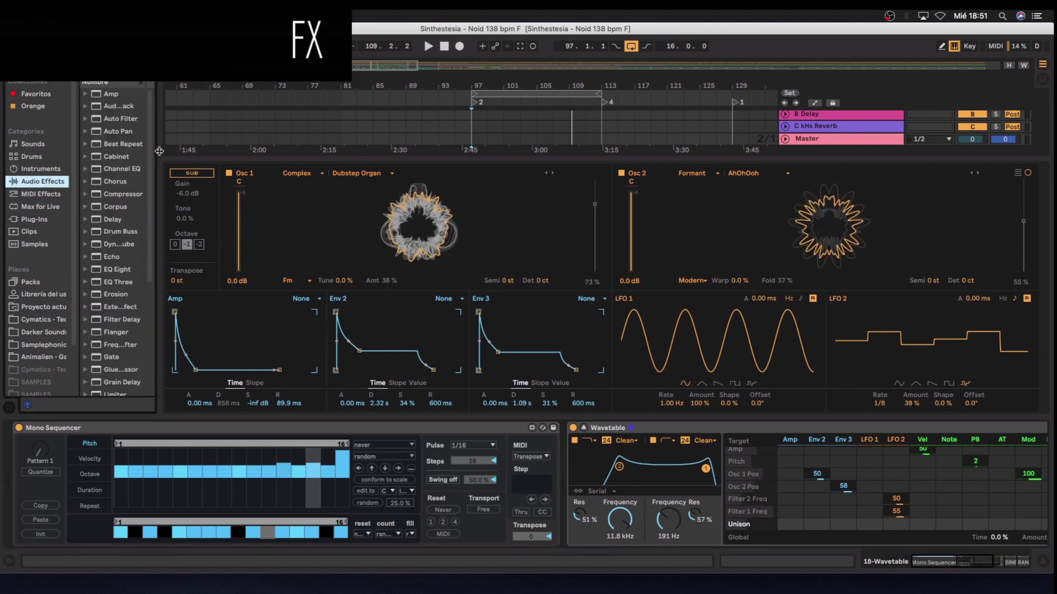
scroll(149, 248, down, 5)
click(115, 314)
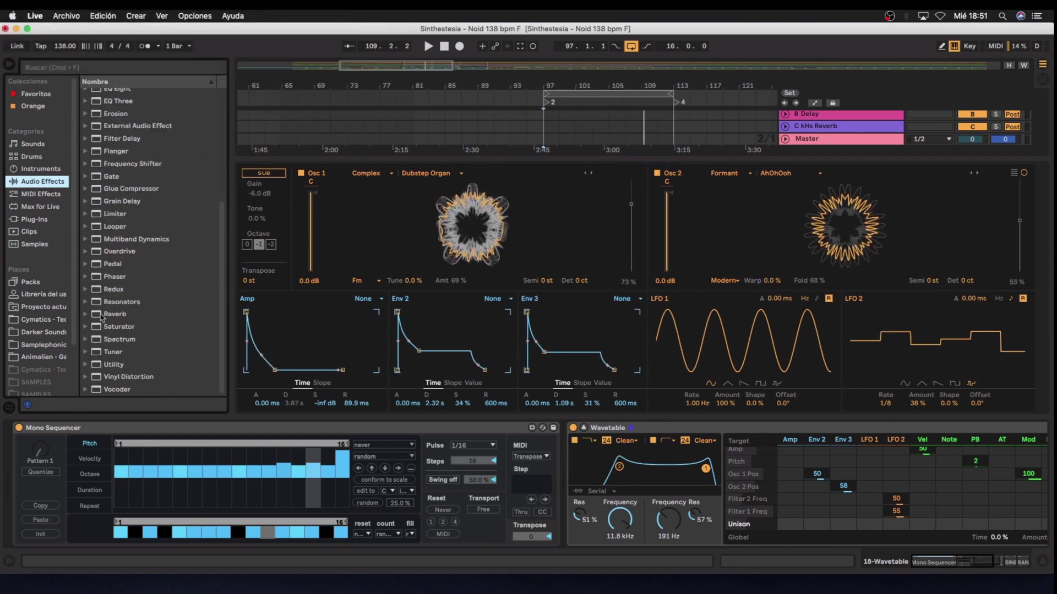
scroll(678, 473, right, 5)
key(Return)
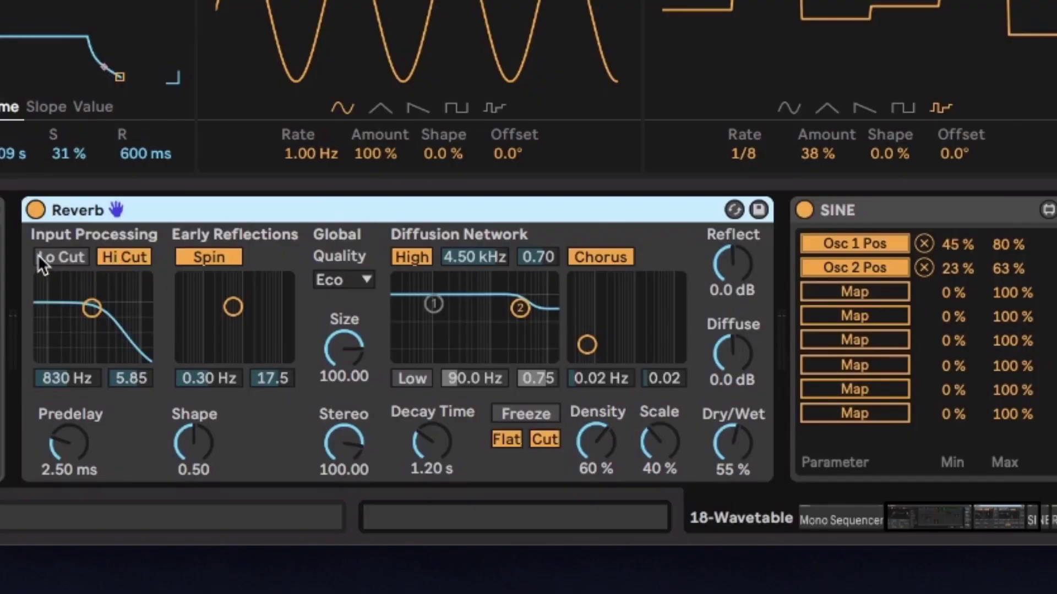
Enable Reverb's low cut, raise its input filter to 1.24 kHz, and set quality to High
click(59, 257)
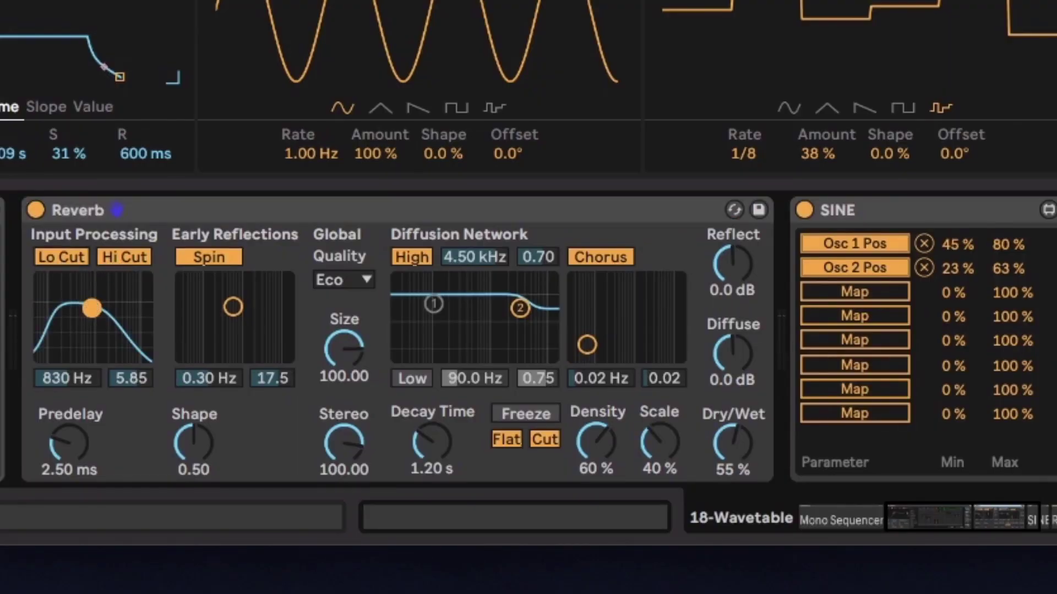
drag(92, 307, 97, 300)
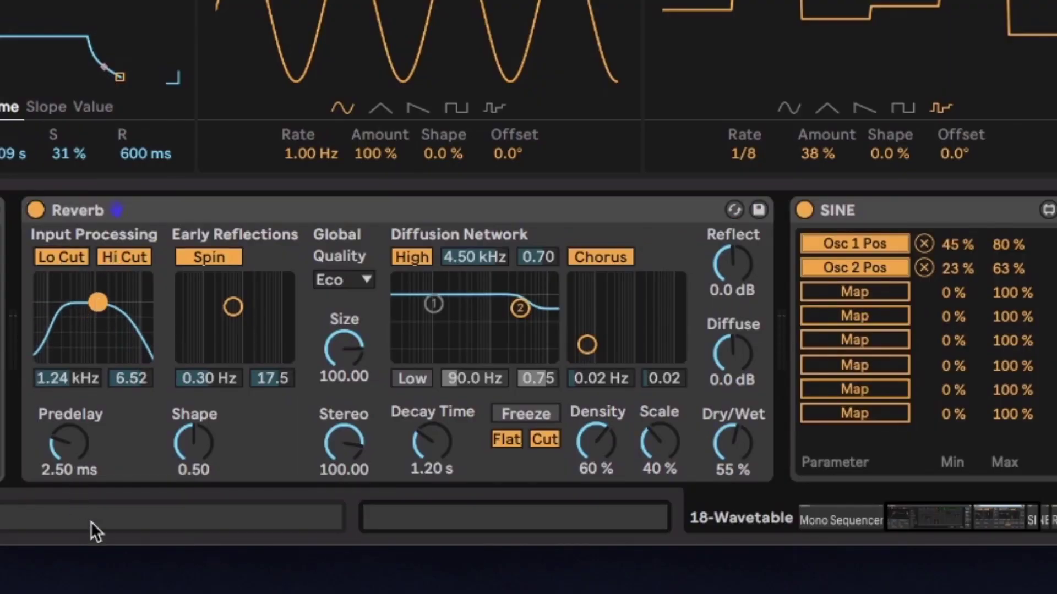
click(354, 280)
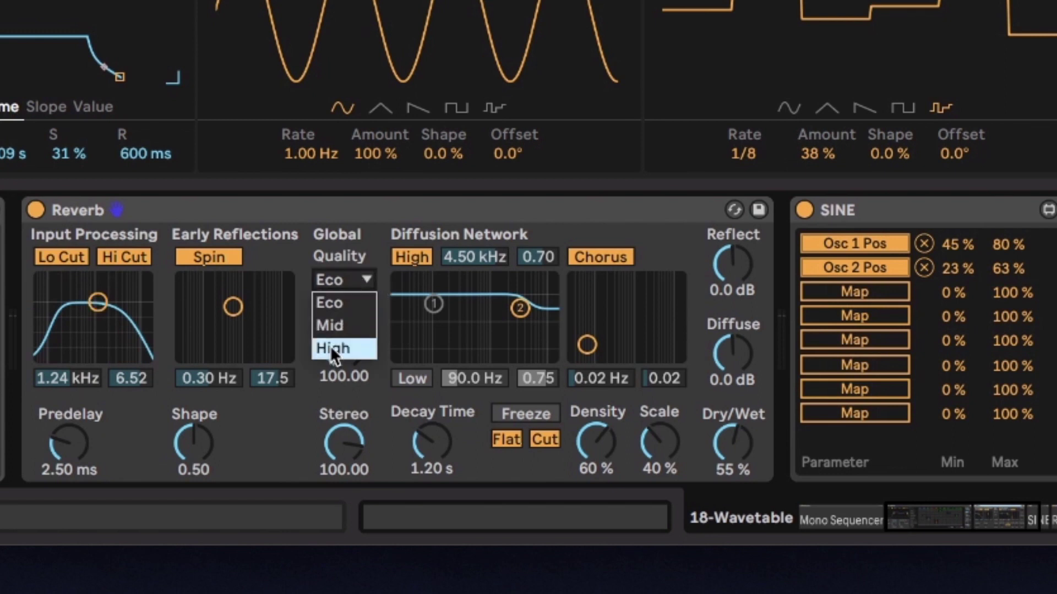
click(330, 346)
Set Reverb decay to 4.34 s and size to 35.88, and enable a 174 Hz low diffusion shelf
drag(432, 442, 431, 396)
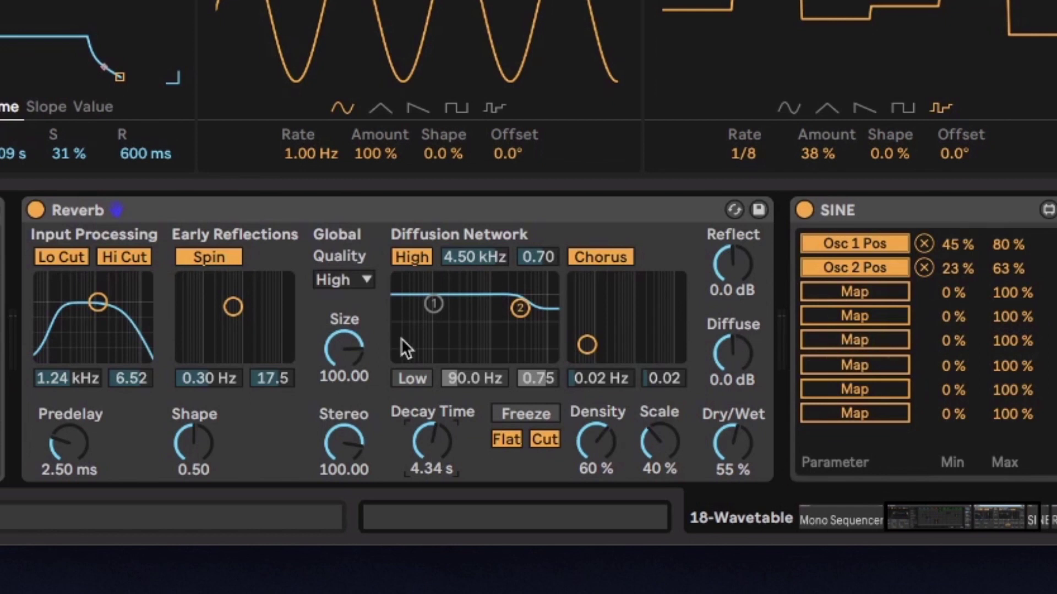
drag(344, 348, 343, 397)
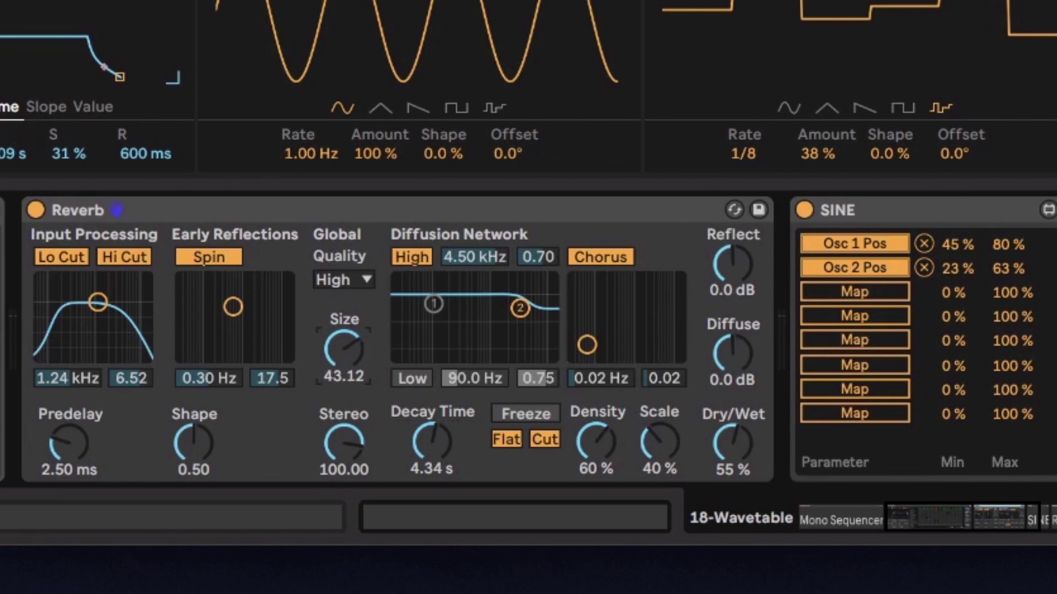
drag(521, 311, 519, 322)
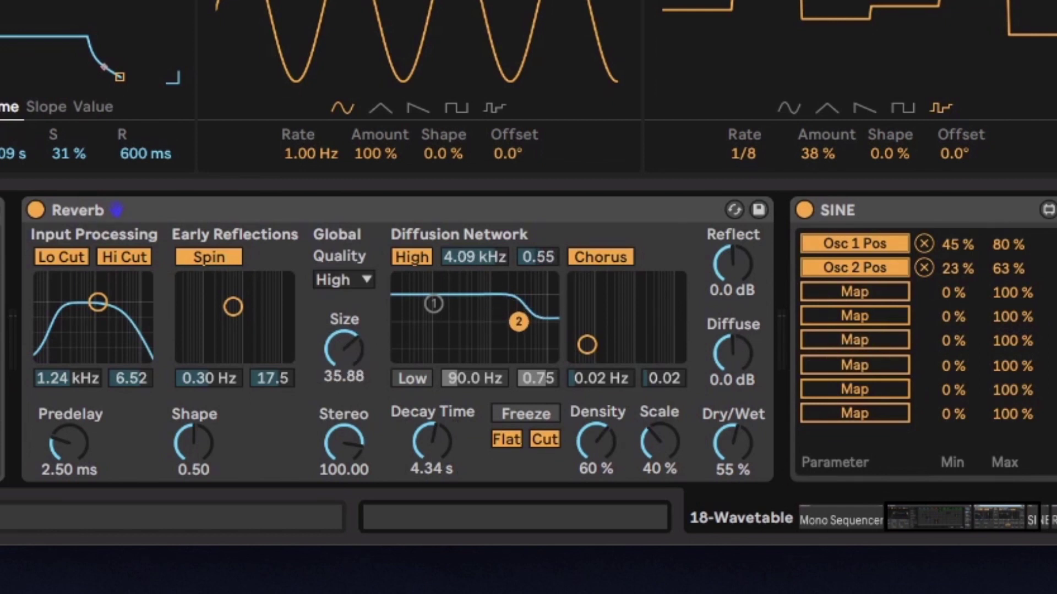
click(400, 381)
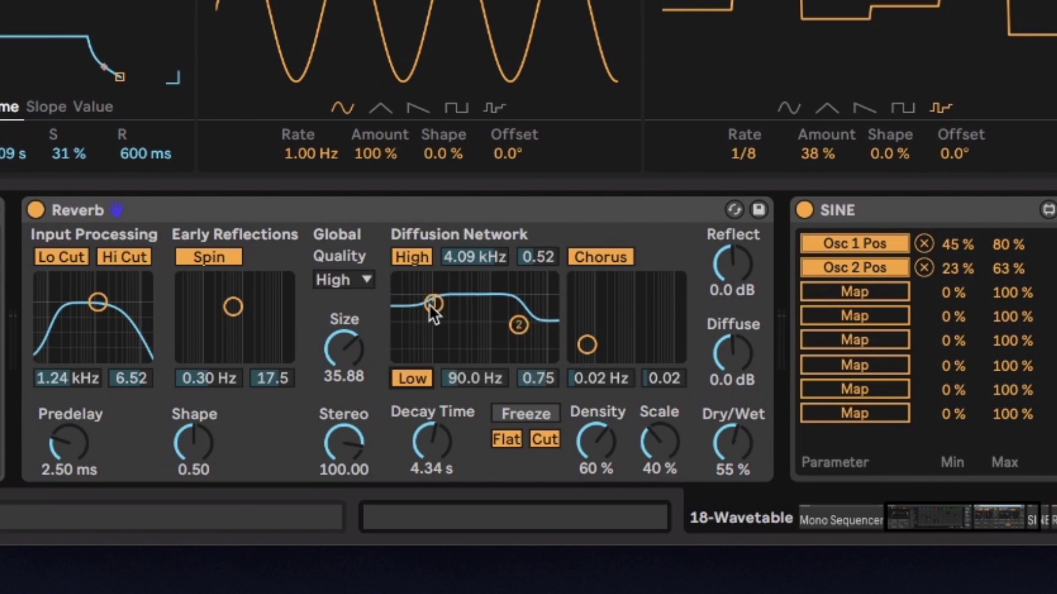
drag(431, 308, 448, 347)
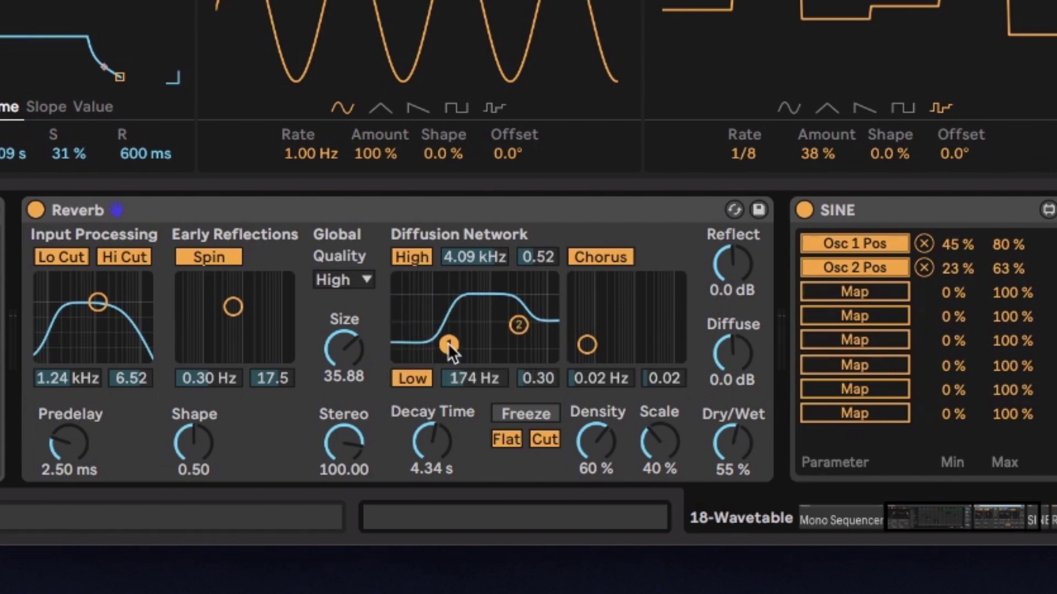
scroll(728, 442, right, 4)
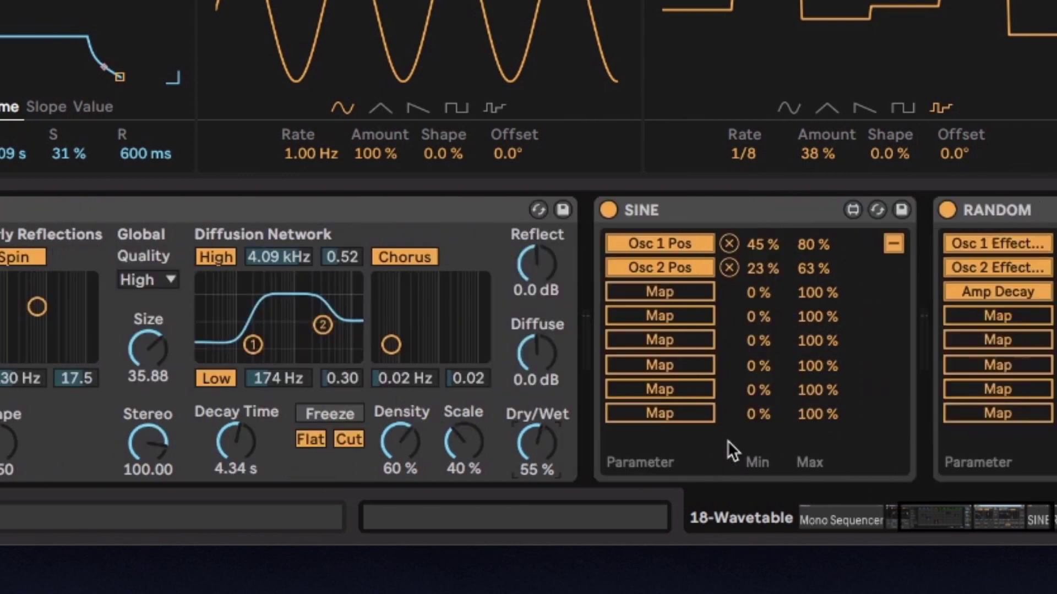
scroll(728, 442, right, 5)
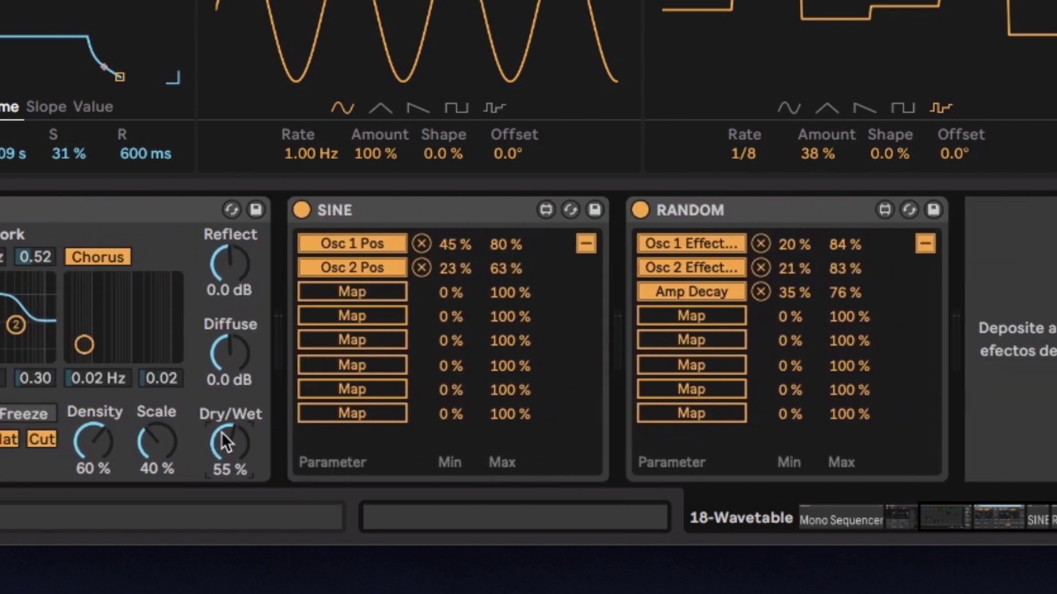
Map Reverb Dry/Wet to RANDOM with a 36% maximum, and set the diffusion filter to 0.43
drag(229, 443, 230, 475)
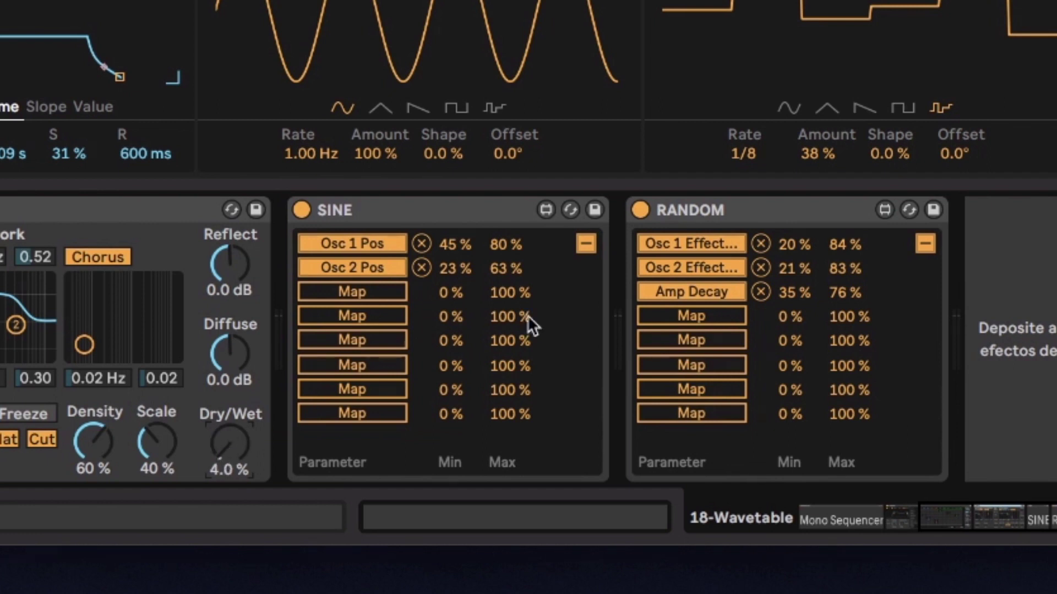
click(711, 316)
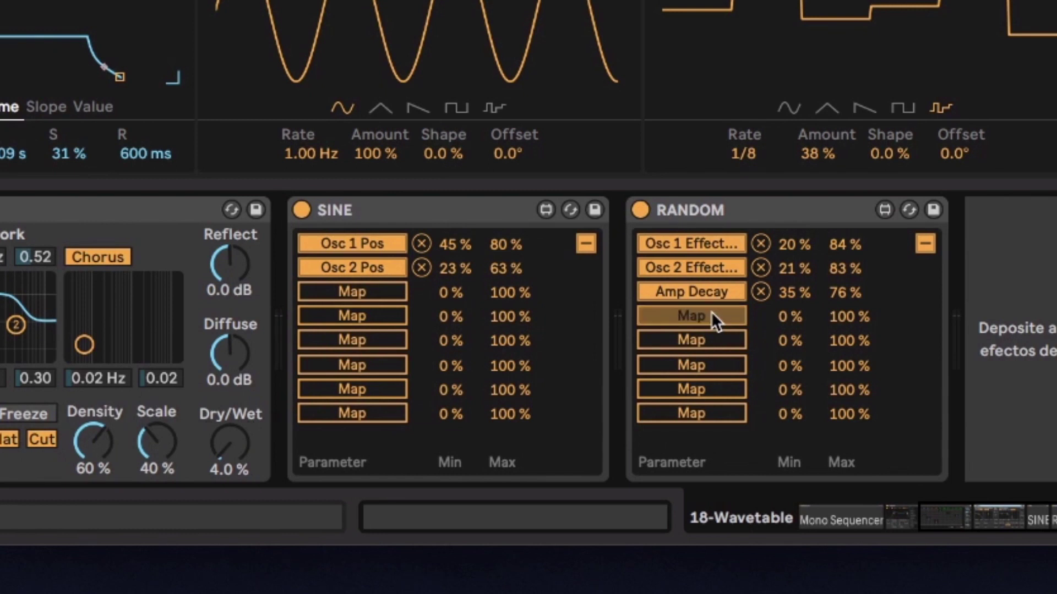
click(219, 446)
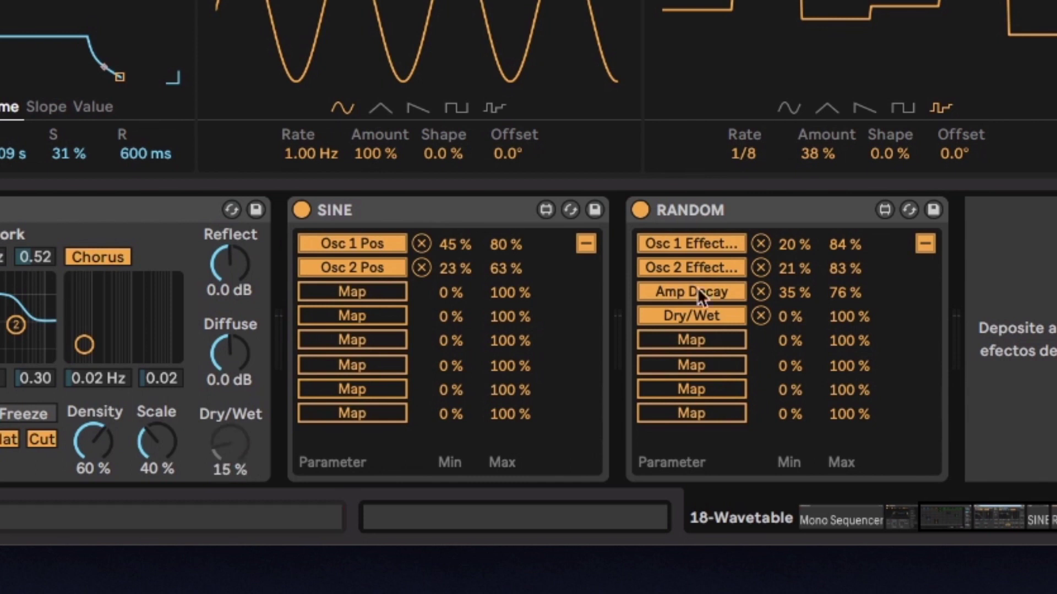
drag(855, 314, 855, 332)
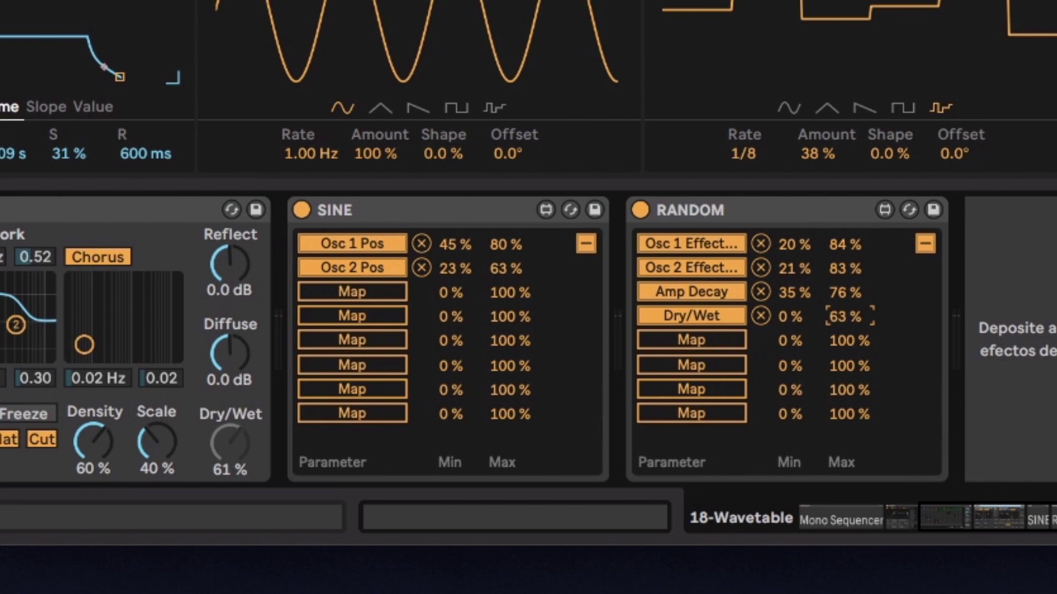
drag(855, 332, 856, 367)
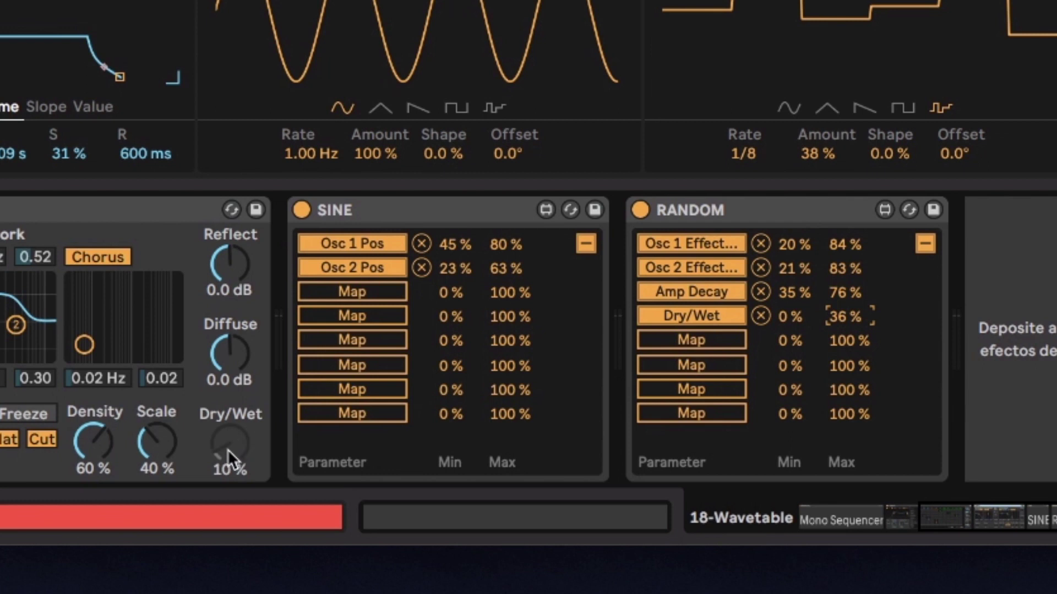
drag(15, 325, 15, 332)
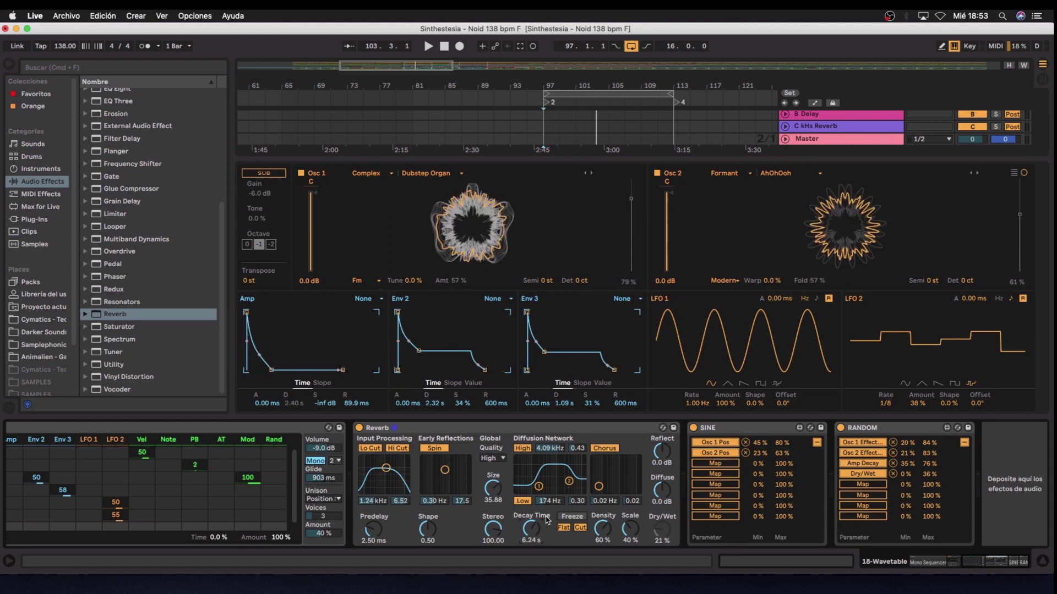
Insert Erosion after the Reverb and raise its amount, with frequency at 7.94 kHz
click(516, 431)
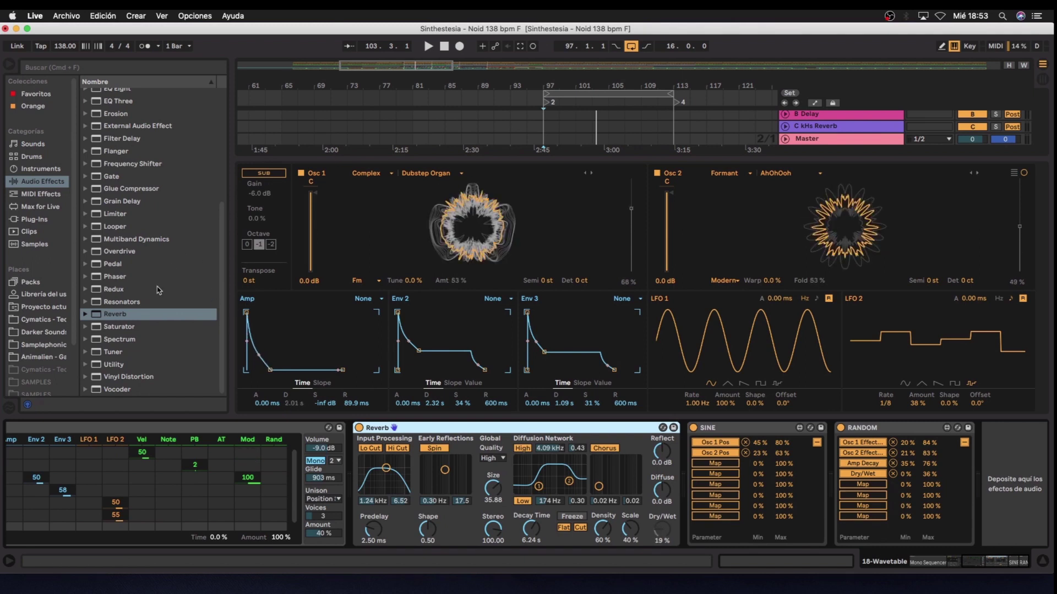
scroll(158, 290, up, 5)
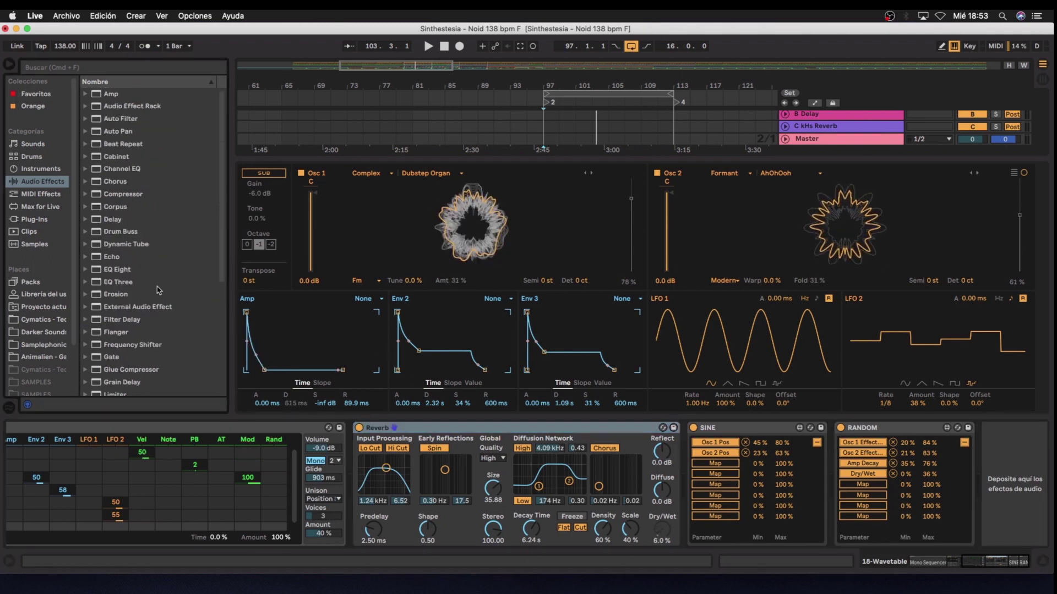
click(112, 296)
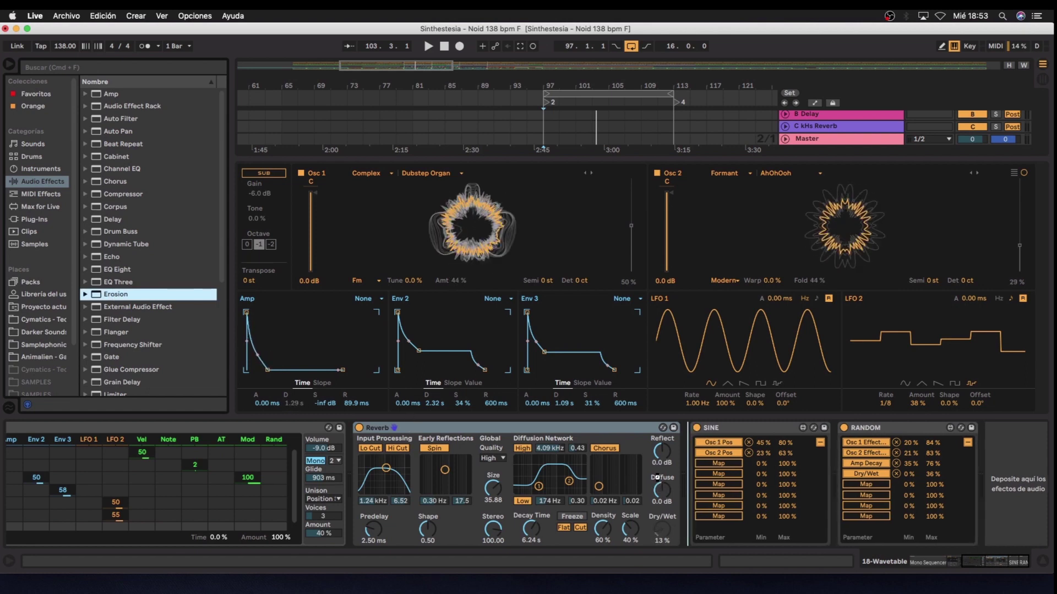
key(Return)
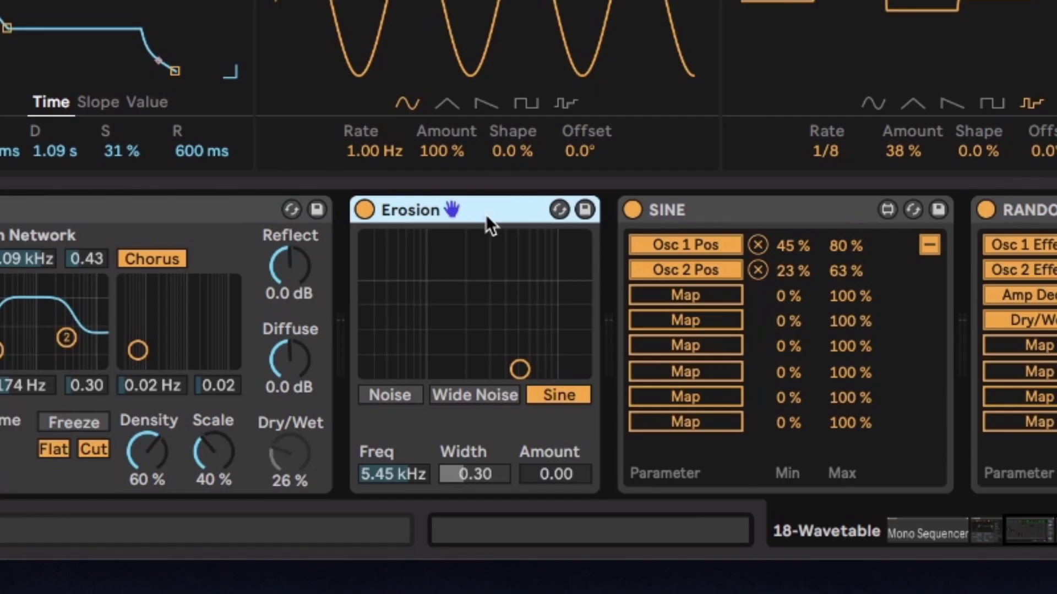
mouse_move(520, 369)
mouse_down()
mouse_move(524, 250)
mouse_move(421, 263)
mouse_up()
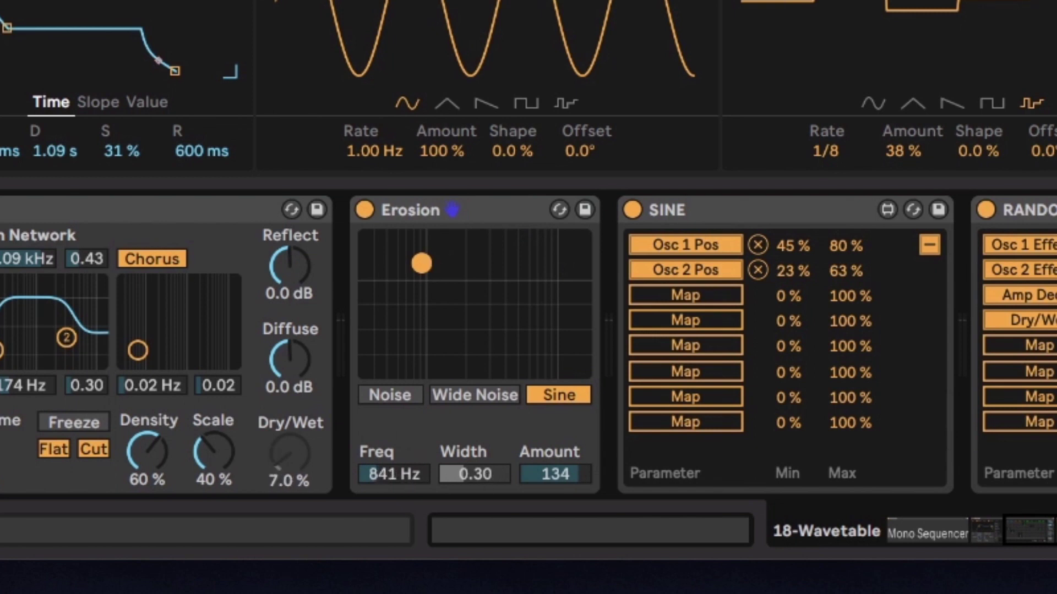
drag(421, 262, 518, 277)
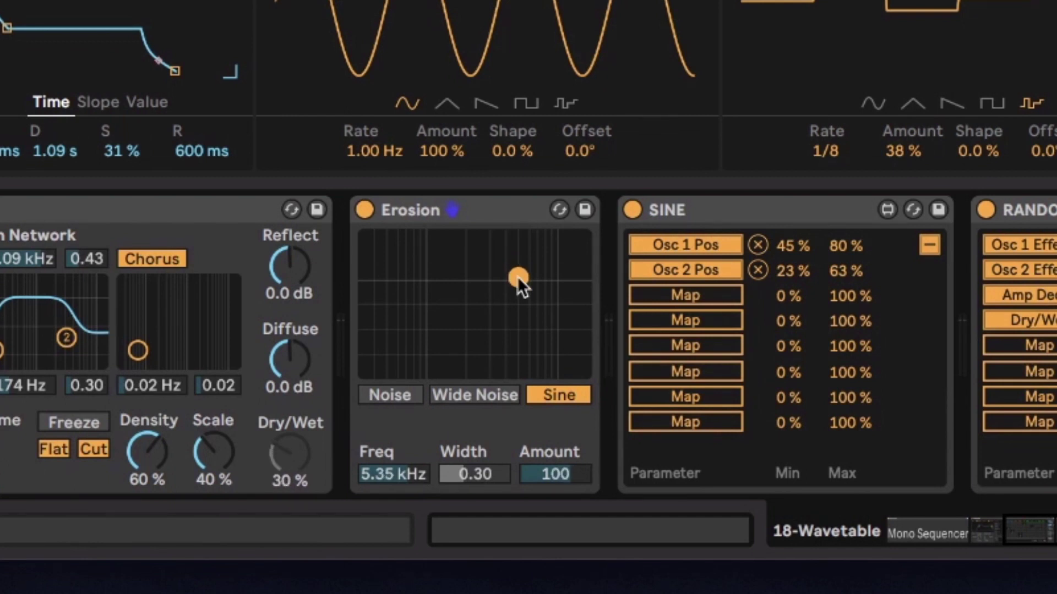
drag(518, 277, 538, 278)
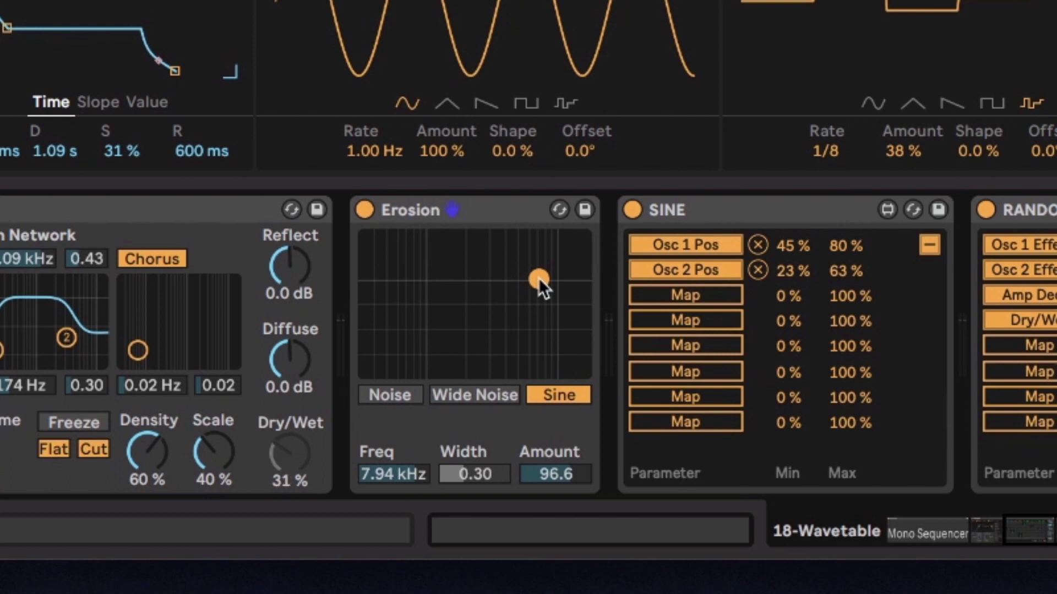
scroll(539, 278, right, 5)
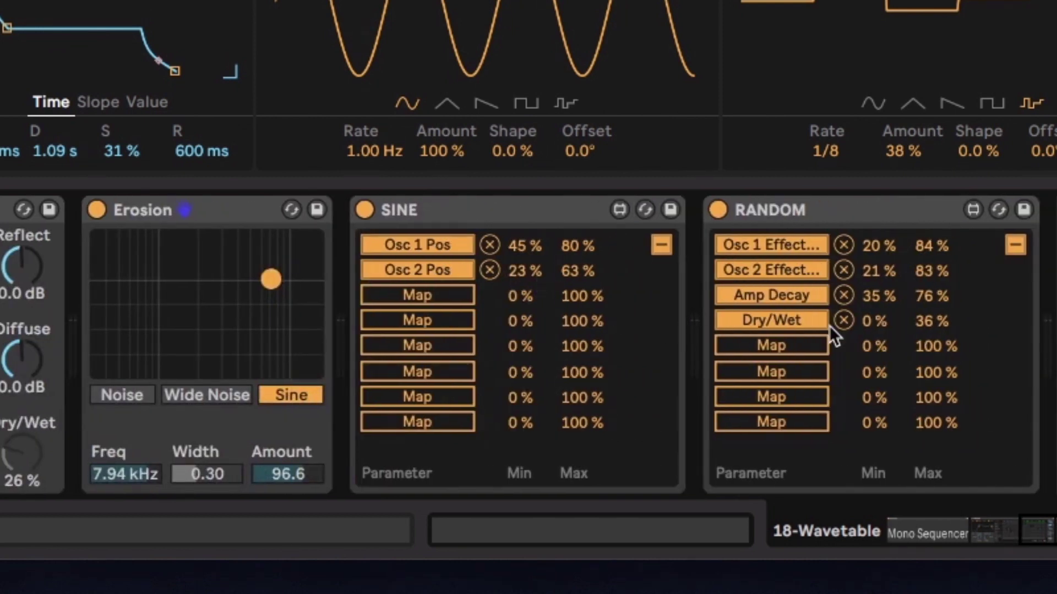
Map RANDOM to Erosion Frequency (44–84%) and Amount (39–87%)
click(769, 345)
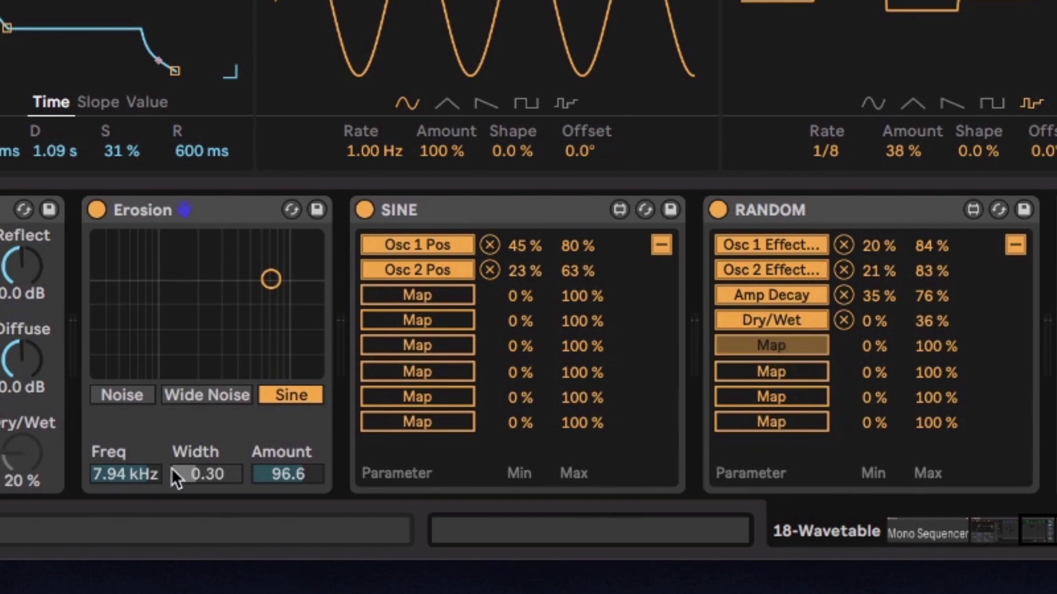
click(140, 476)
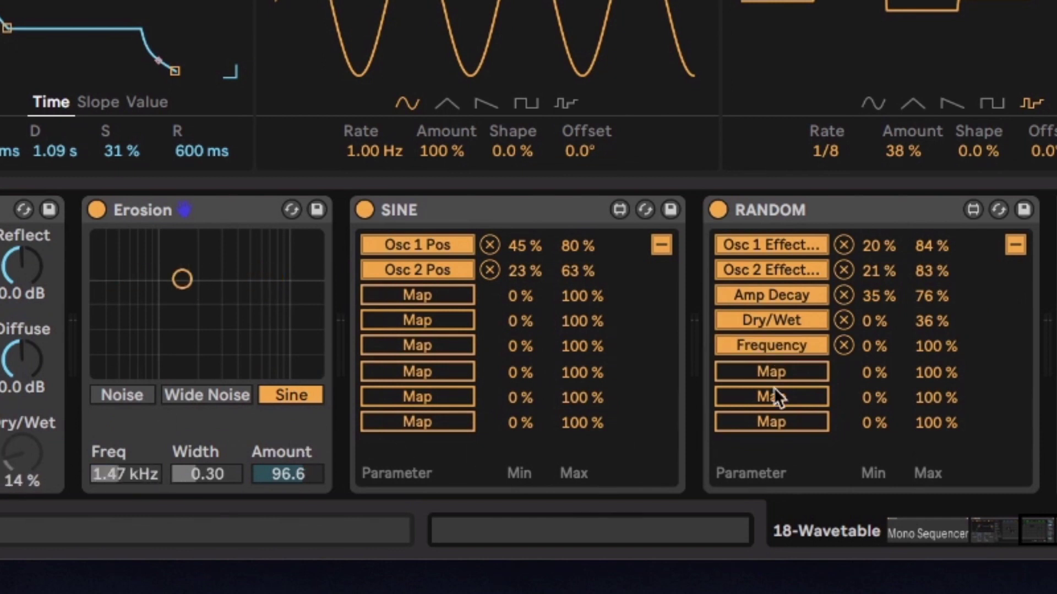
click(782, 372)
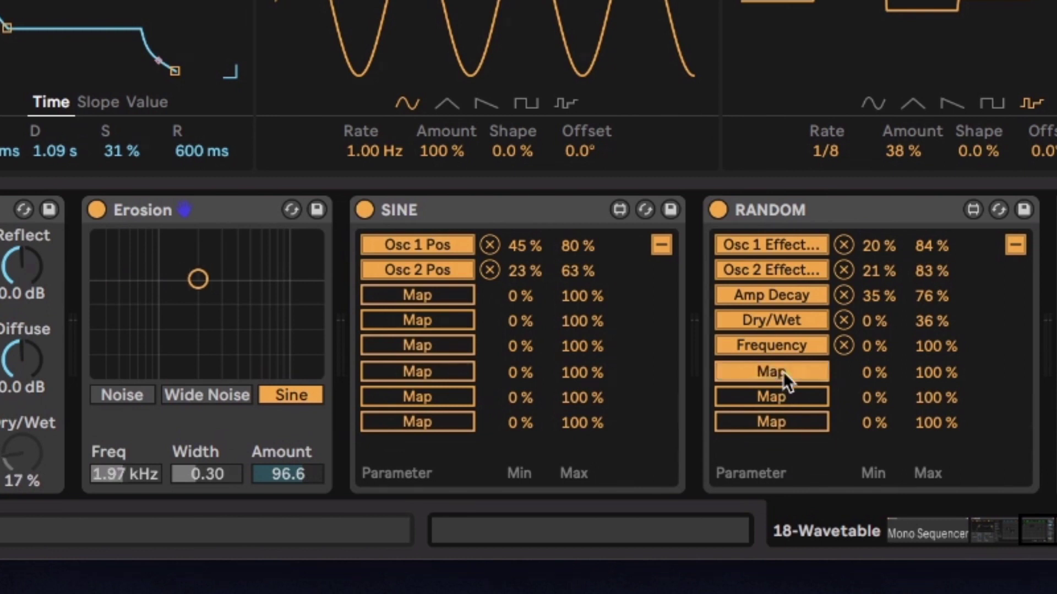
click(273, 475)
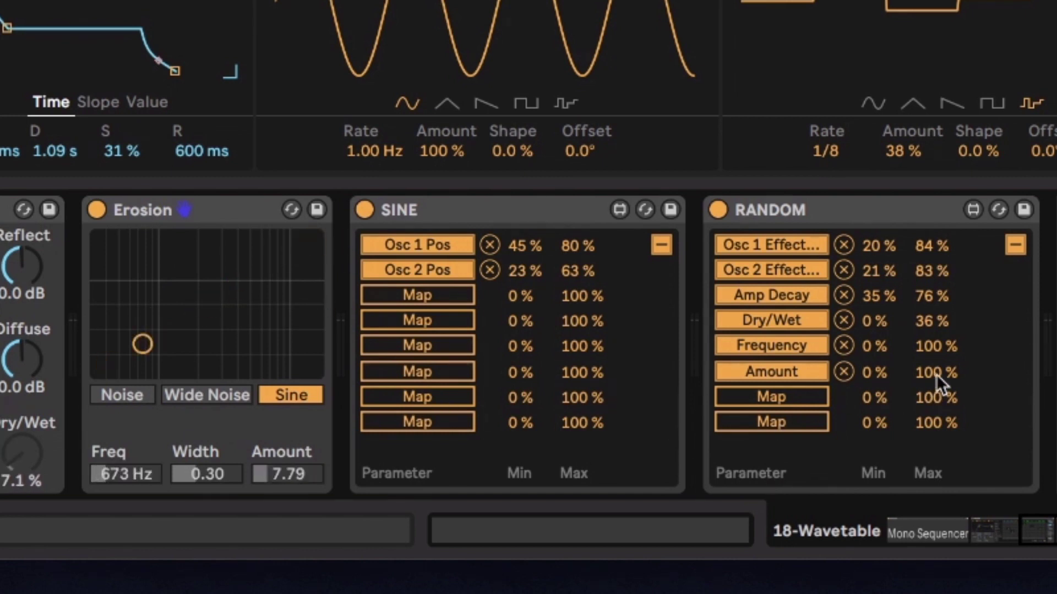
mouse_move(936, 374)
mouse_down()
mouse_move(936, 385)
mouse_move(941, 362)
mouse_up()
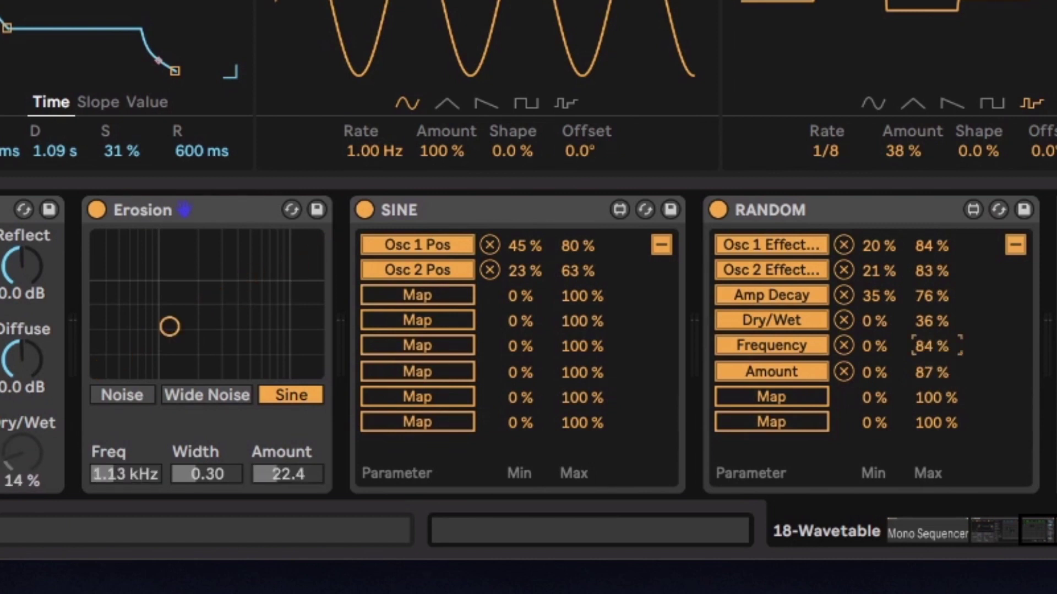
mouse_move(875, 346)
mouse_down()
mouse_move(876, 314)
mouse_move(877, 360)
mouse_move(878, 347)
mouse_up()
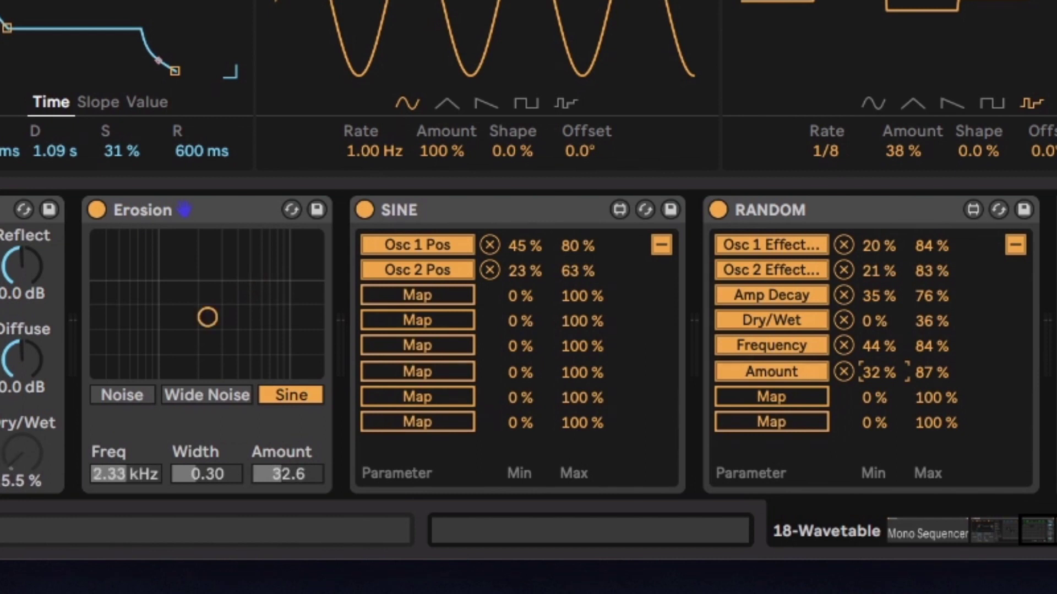
drag(878, 372, 878, 365)
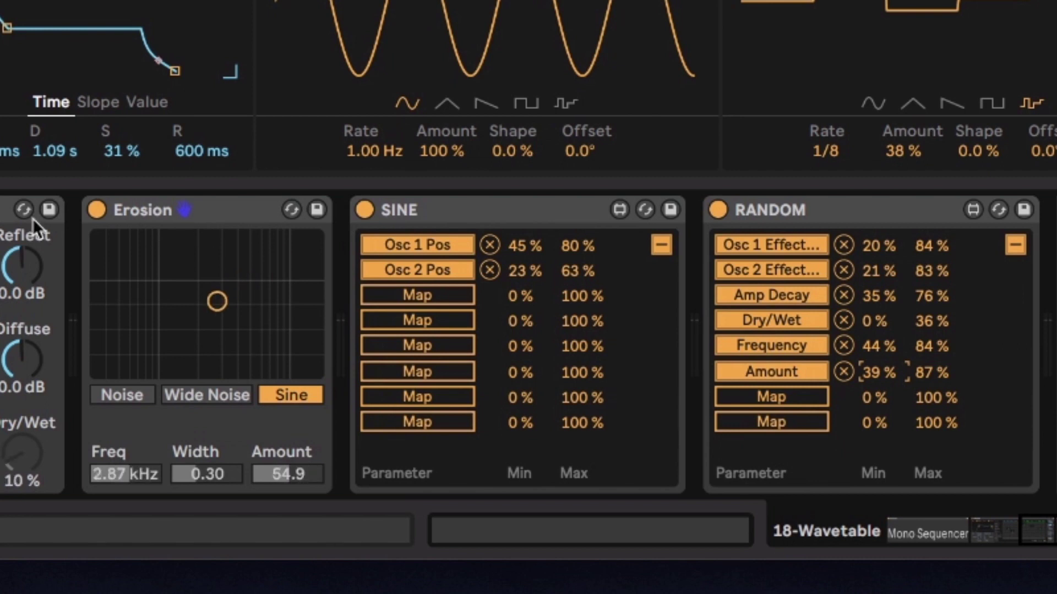
click(229, 205)
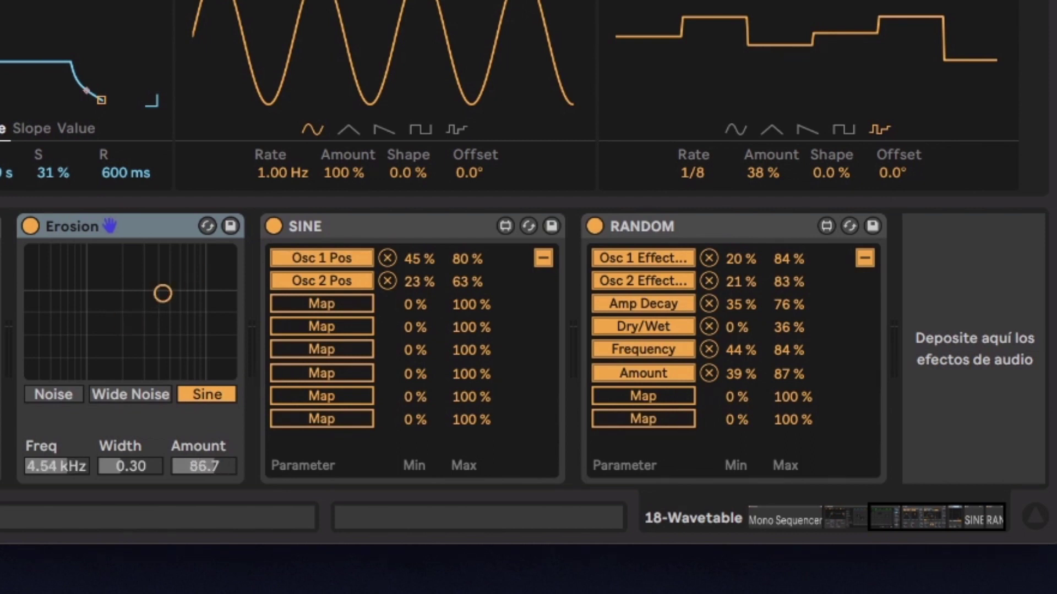
Add a Delay after Erosion and unlink its left and right delay times
drag(137, 235, 243, 313)
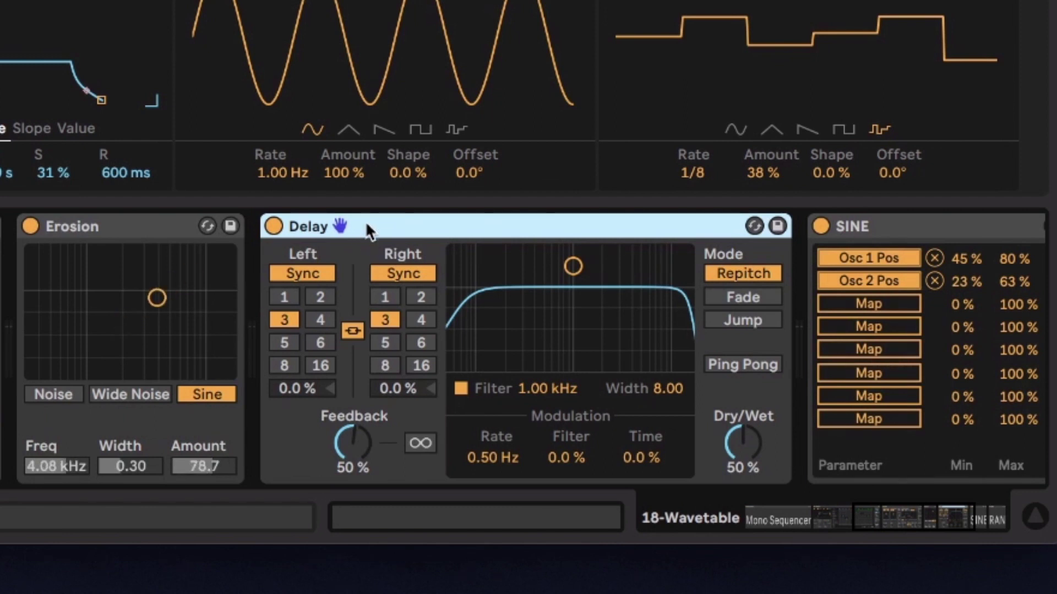
click(352, 330)
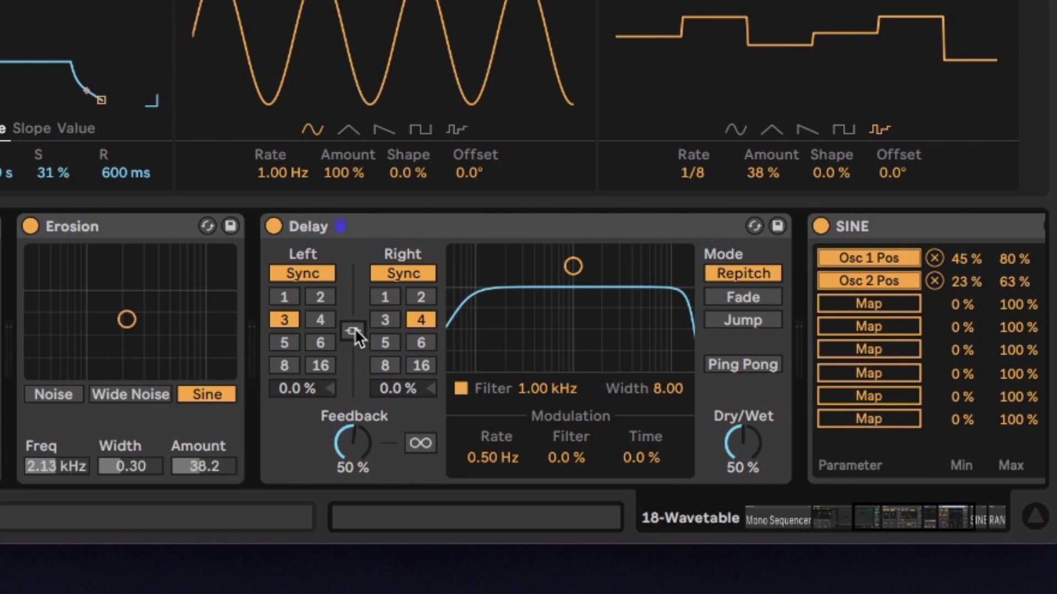
scroll(383, 311, right, 5)
scroll(383, 311, right, 5)
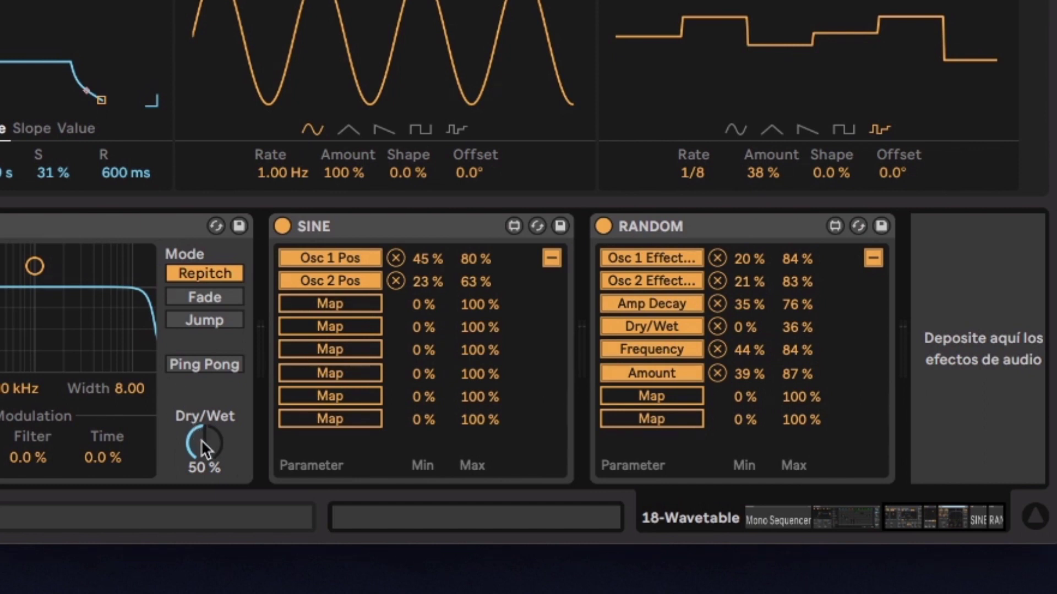
Map a RANDOM slot to the Delay's Dry/Wet, capping its maximum at 31%
click(673, 396)
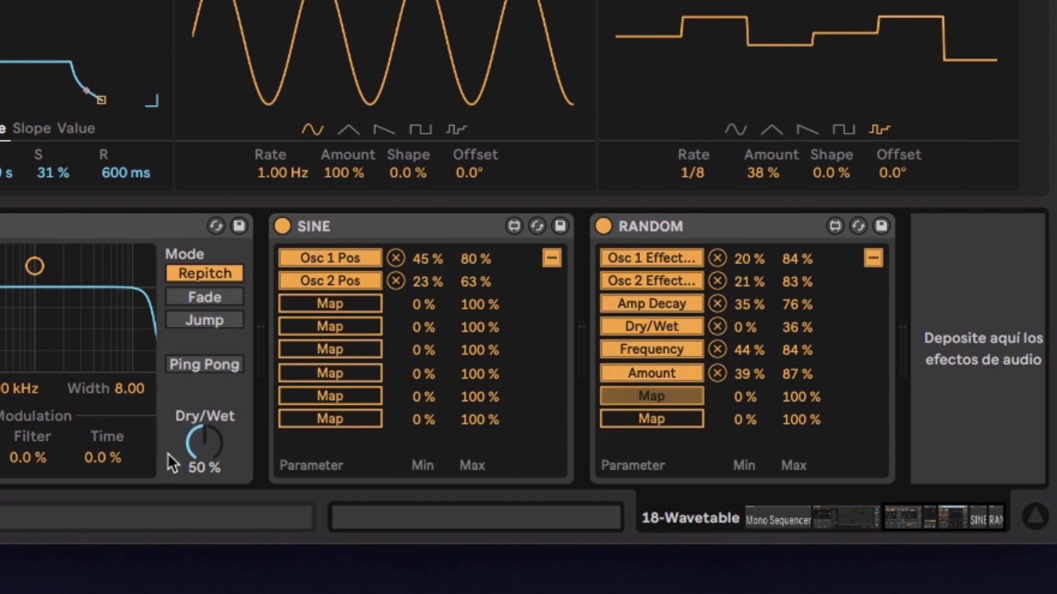
click(195, 445)
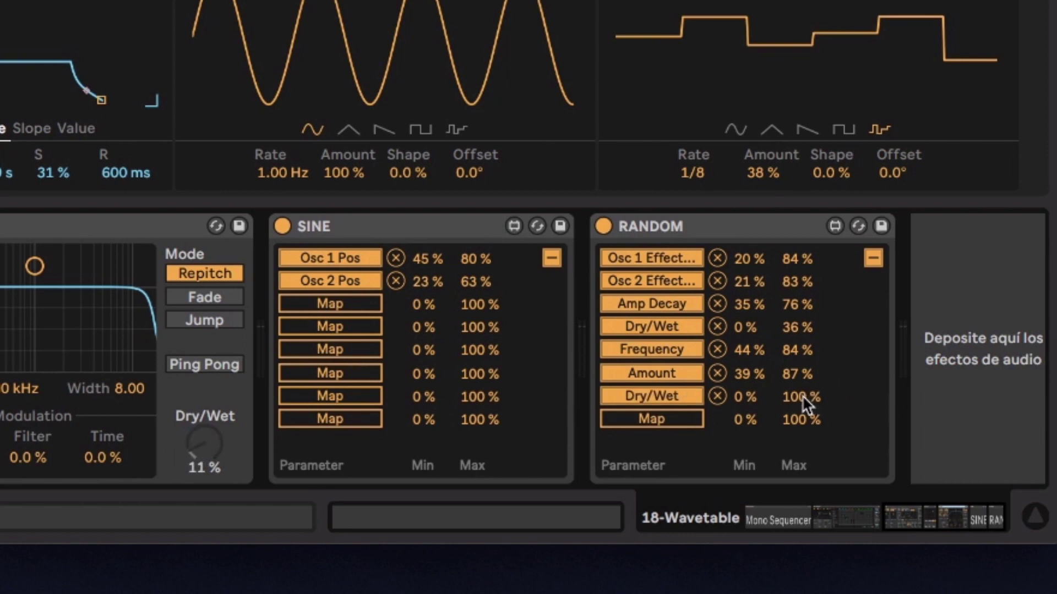
mouse_move(802, 395)
mouse_down()
mouse_move(802, 409)
mouse_move(802, 398)
mouse_up()
drag(802, 396, 802, 400)
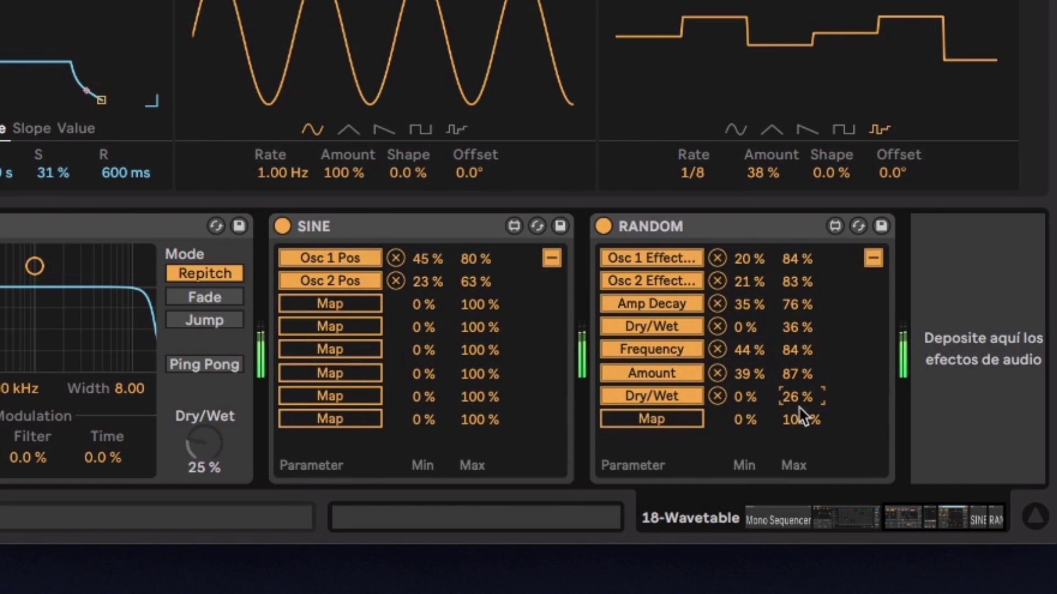
drag(793, 399, 793, 387)
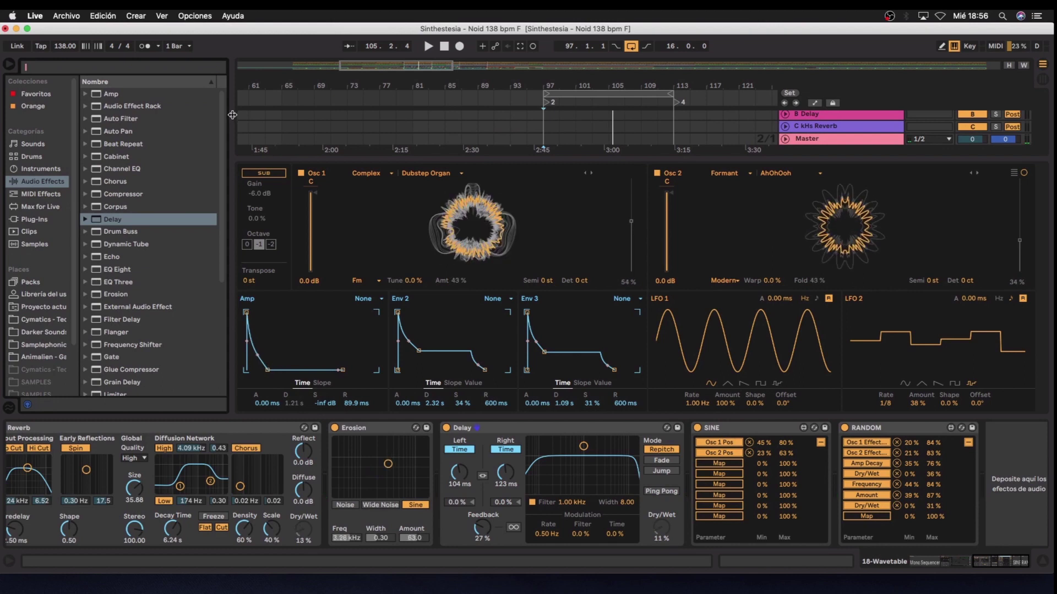
Confirm the -12 semitone transposition and show the Mono Sequencer's octave step pattern
drag(237, 124, 212, 124)
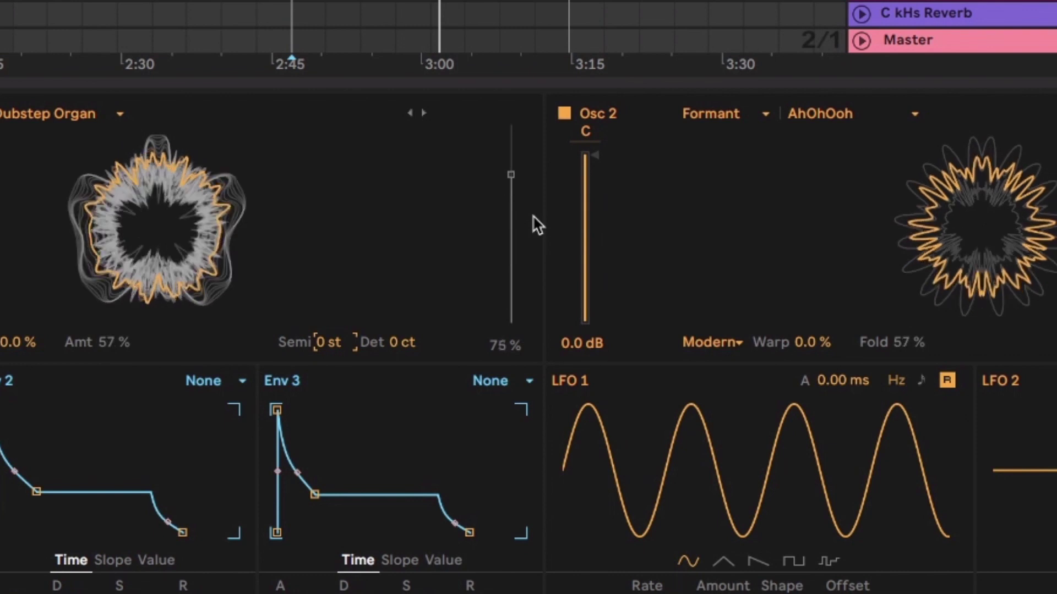
text(-12)
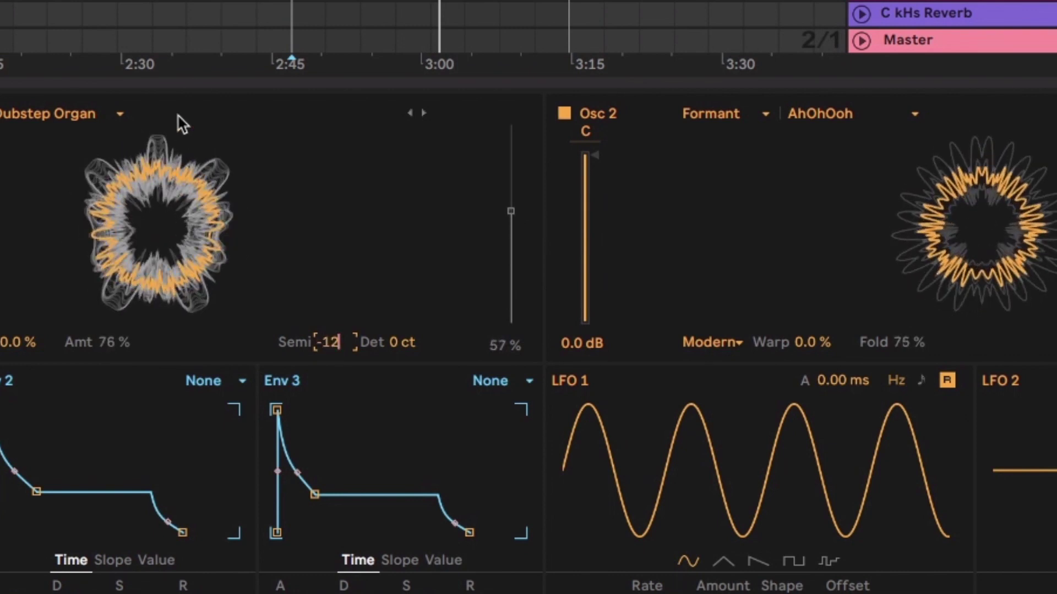
key(Return)
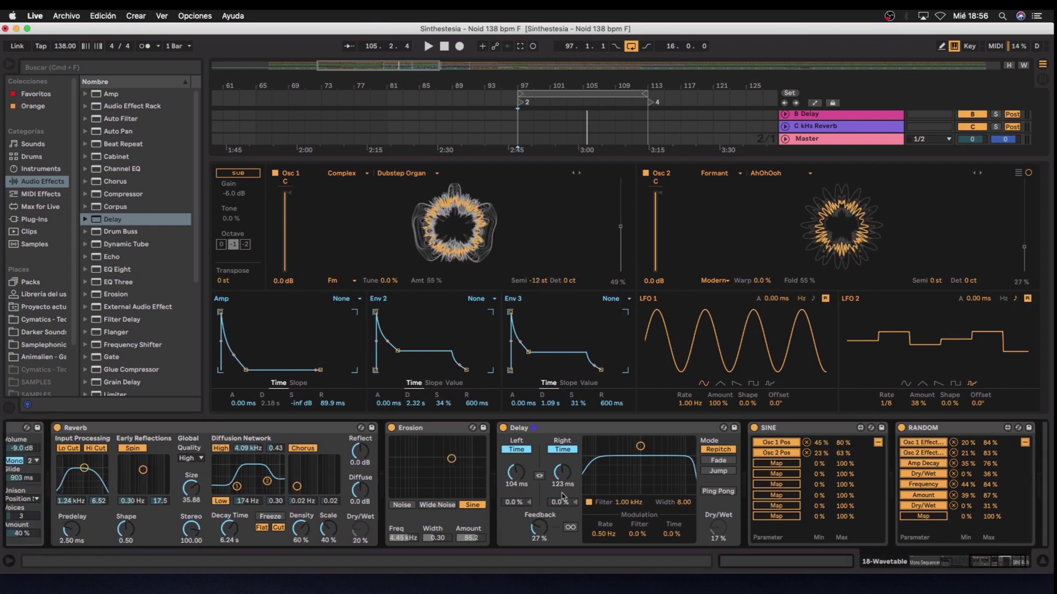
scroll(562, 495, left, 10)
click(89, 475)
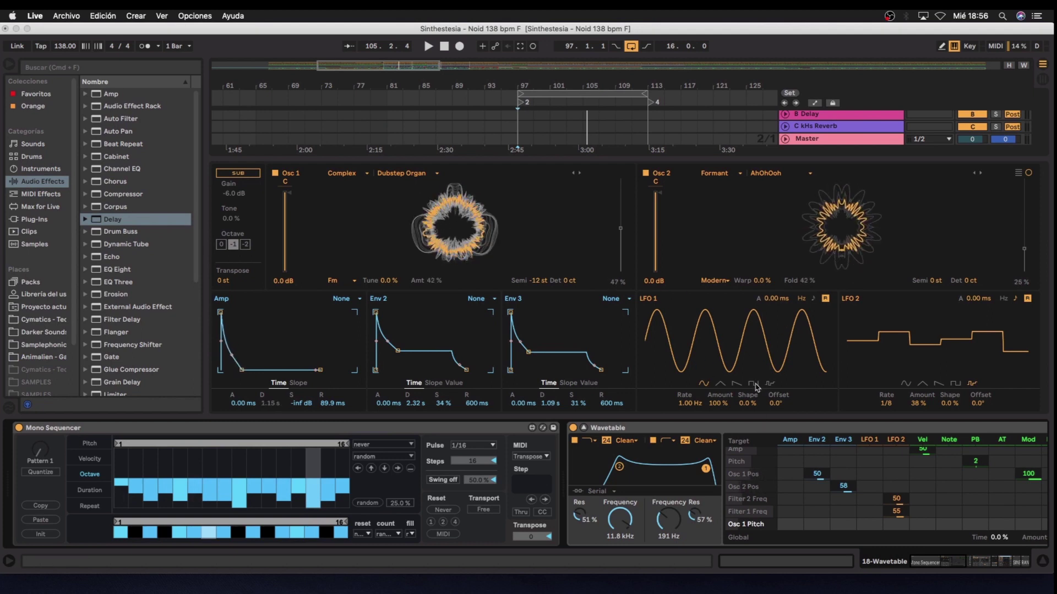
Switch LFO 1 to a square wave and have it modulate Osc 1 pitch by -12
click(755, 386)
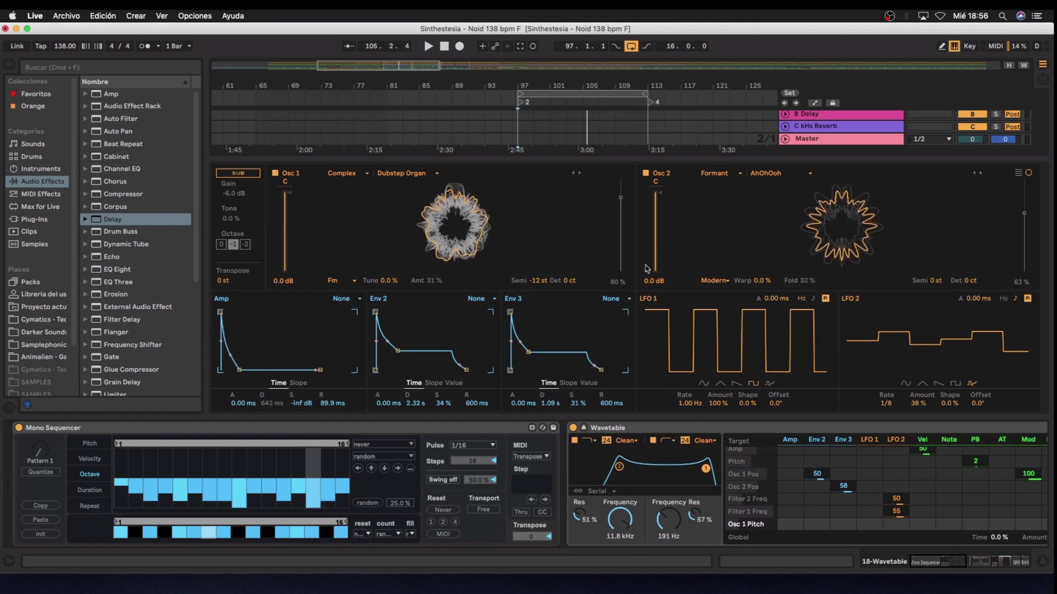
double_click(535, 281)
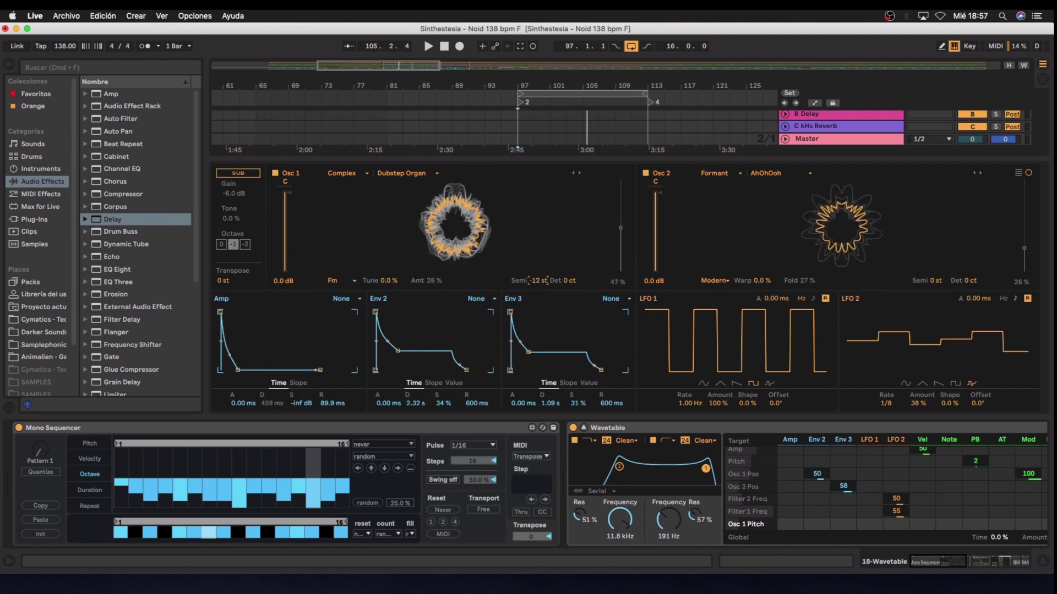
text(0)
drag(537, 281, 544, 286)
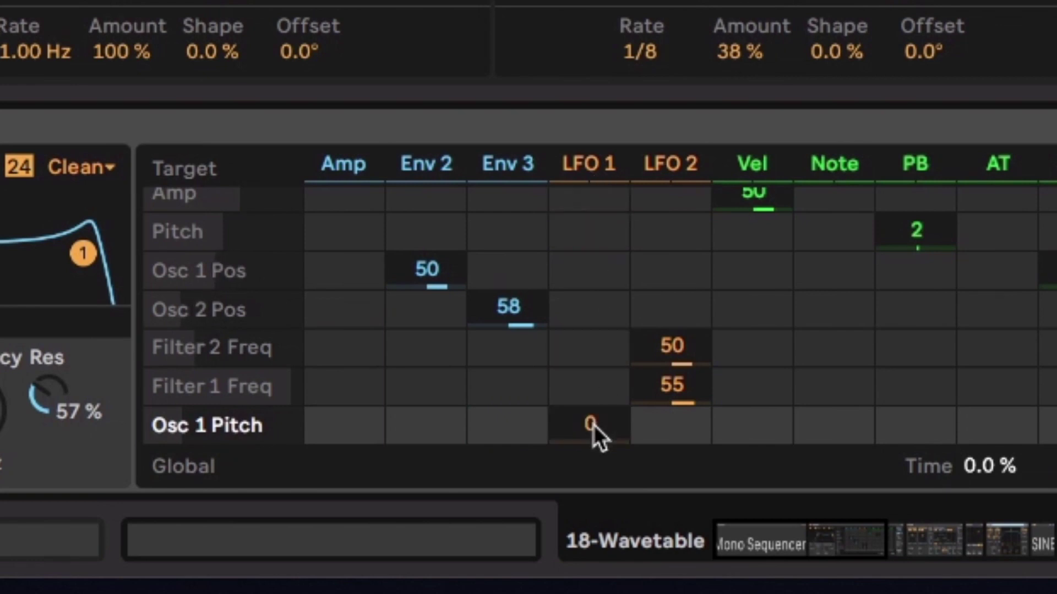
drag(589, 424, 590, 487)
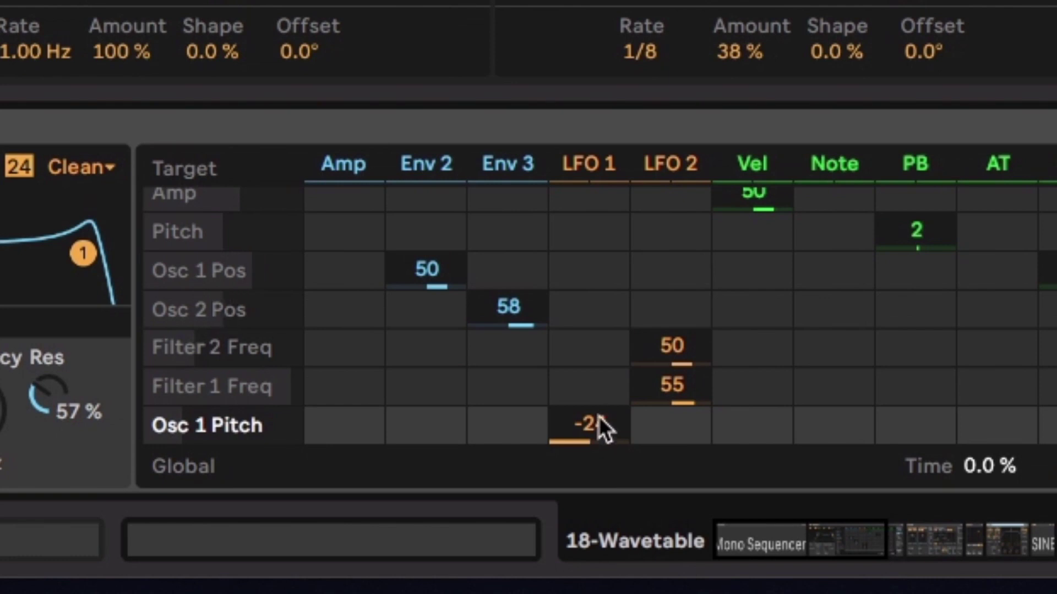
mouse_move(601, 423)
mouse_down()
mouse_move(590, 396)
mouse_move(590, 418)
mouse_up()
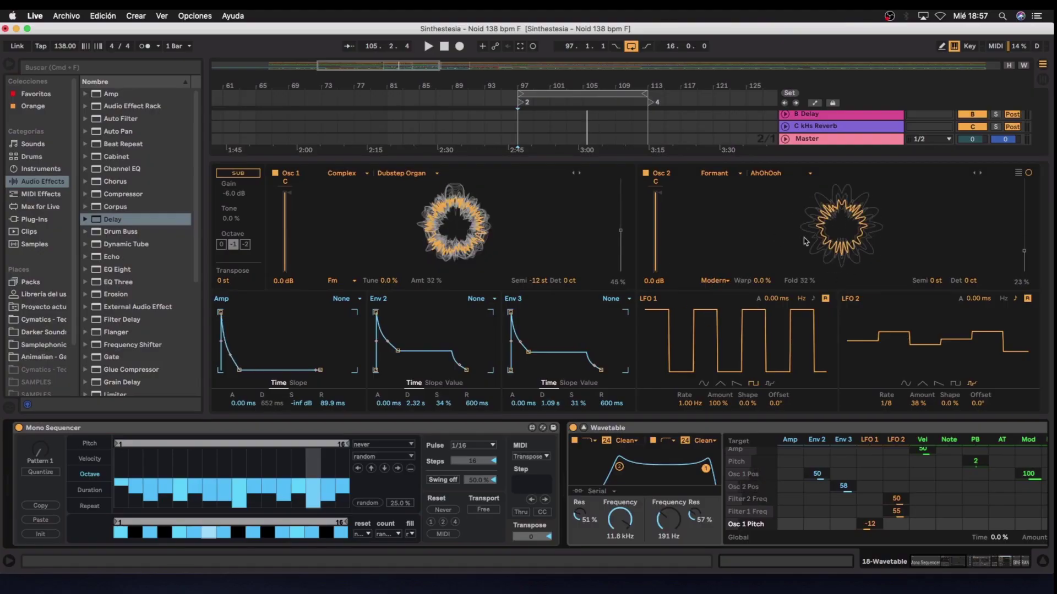
Add Osc 2 Pitch at -12 for LFO 1 and sync LFO 1's rate to 1/4
click(934, 282)
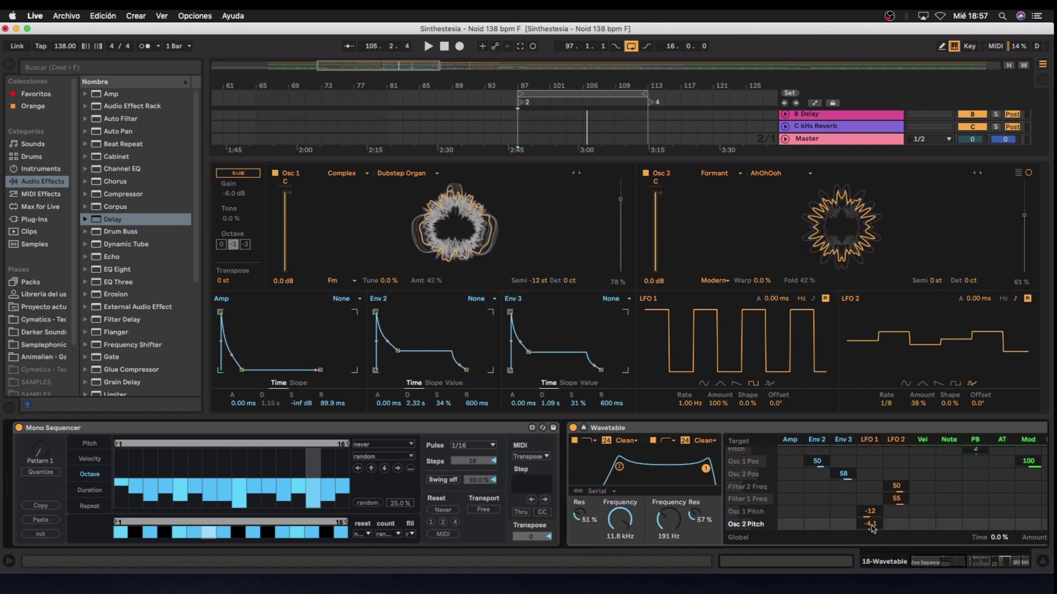
drag(869, 523, 870, 536)
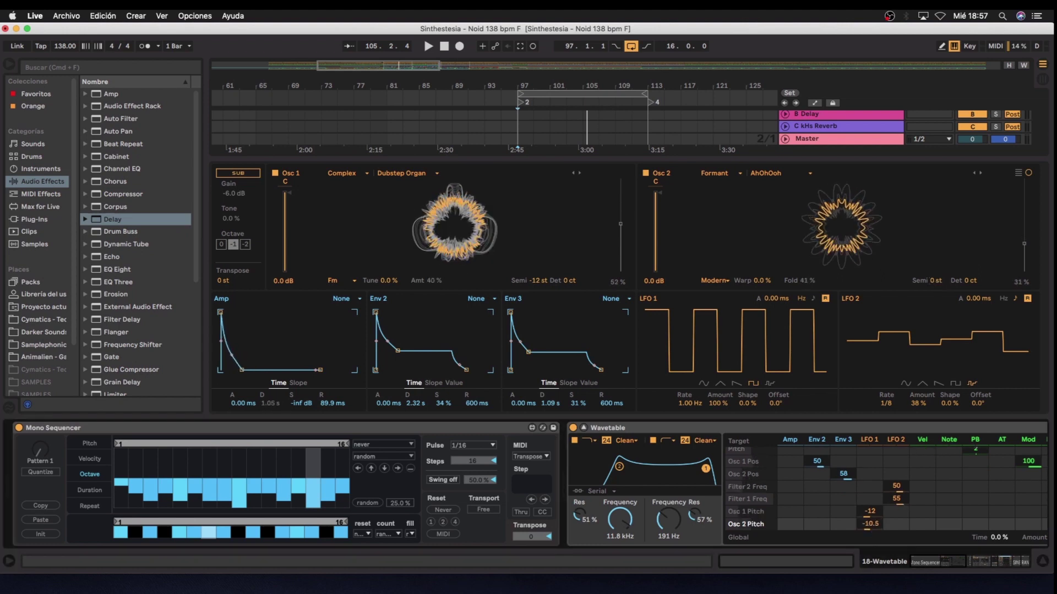
drag(869, 524, 869, 537)
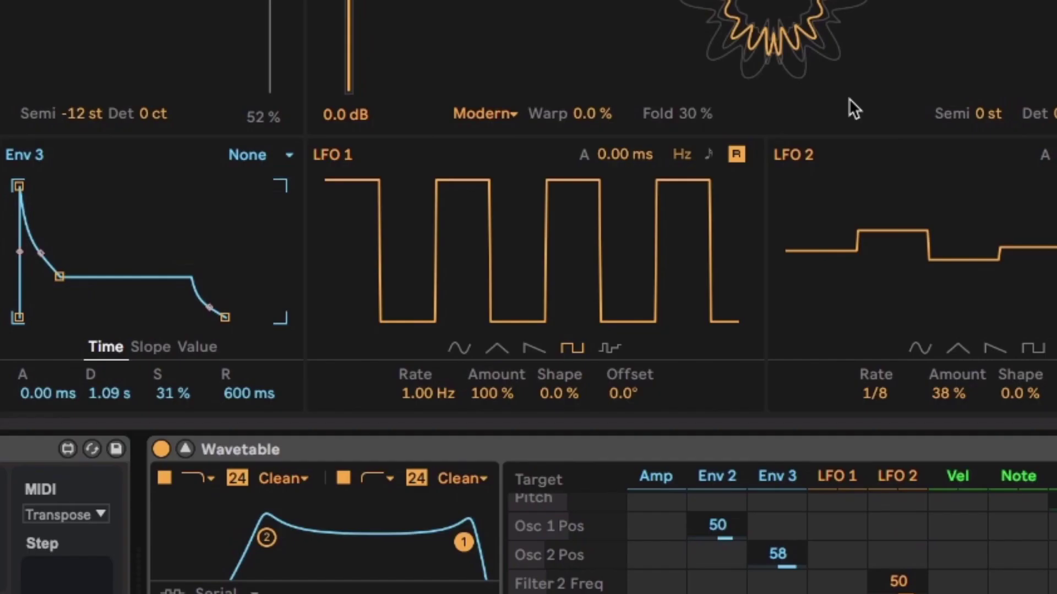
click(684, 404)
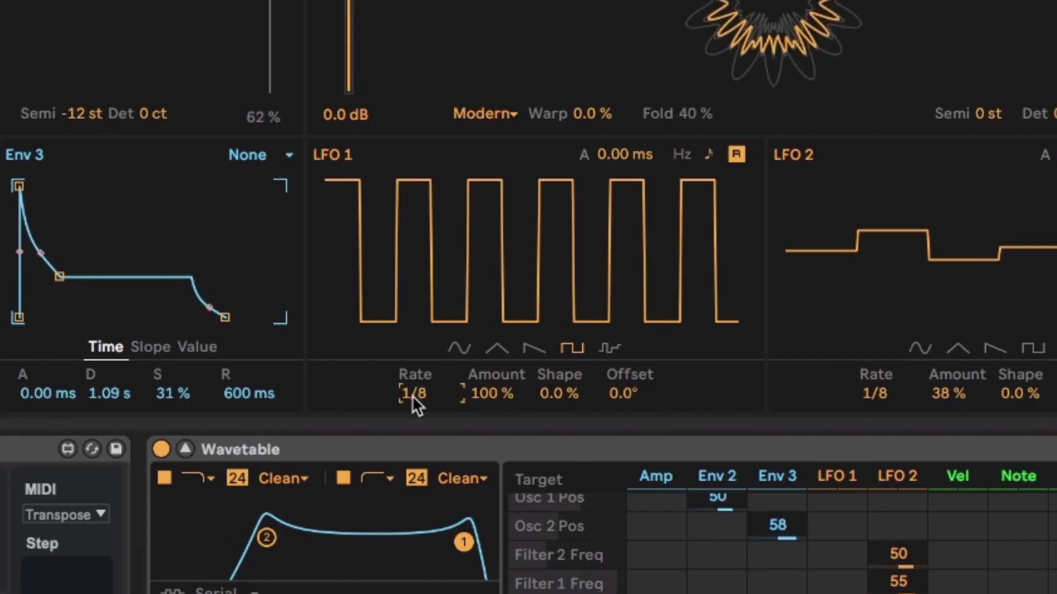
scroll(412, 395, up, 1)
scroll(412, 396, down, 2)
scroll(415, 403, up, 1)
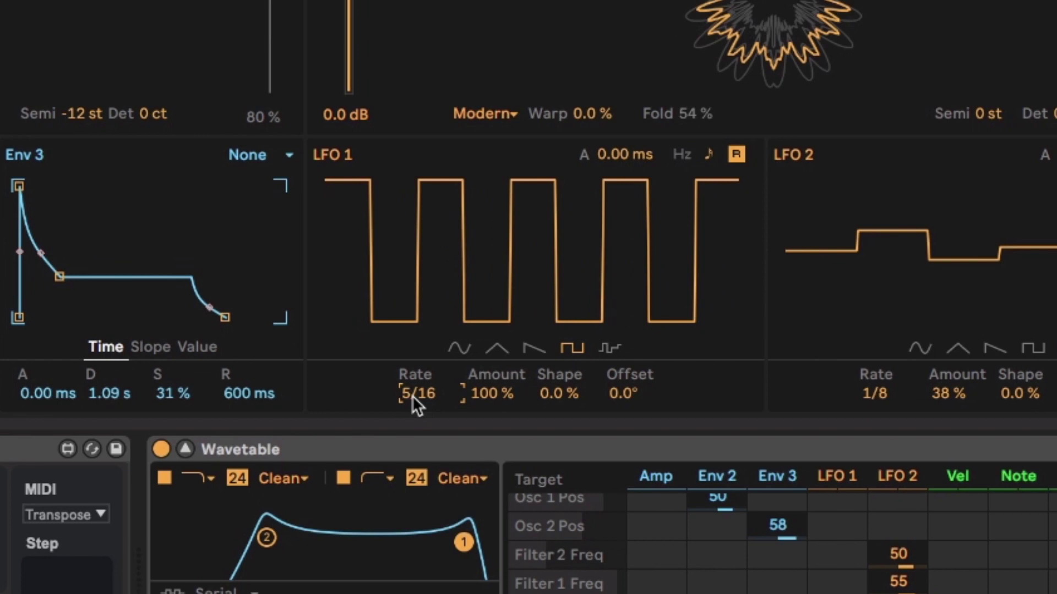
scroll(415, 404, up, 1)
scroll(412, 396, up, 1)
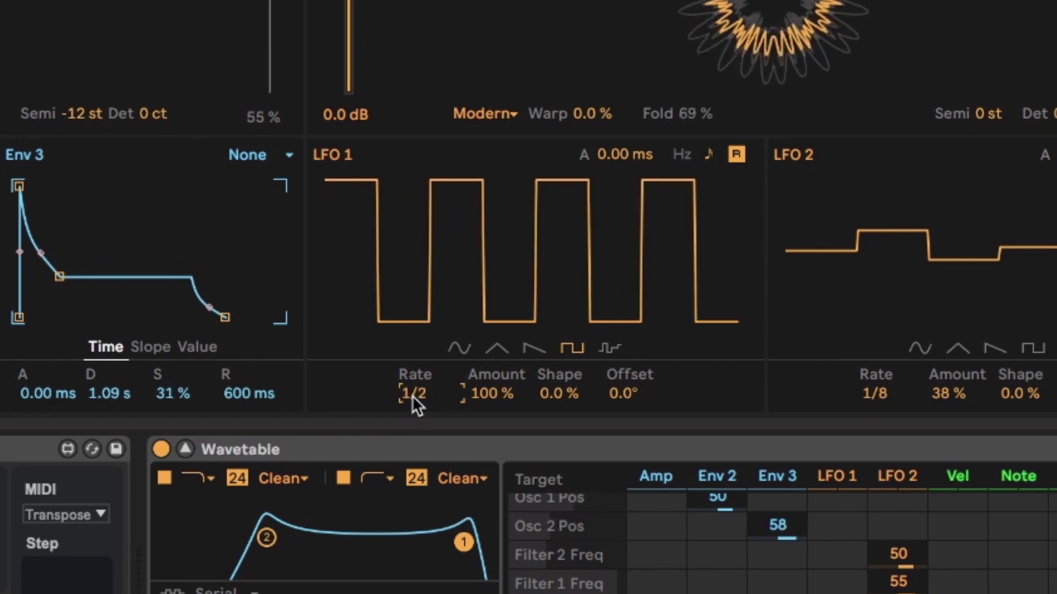
scroll(412, 395, down, 1)
scroll(412, 395, down, 2)
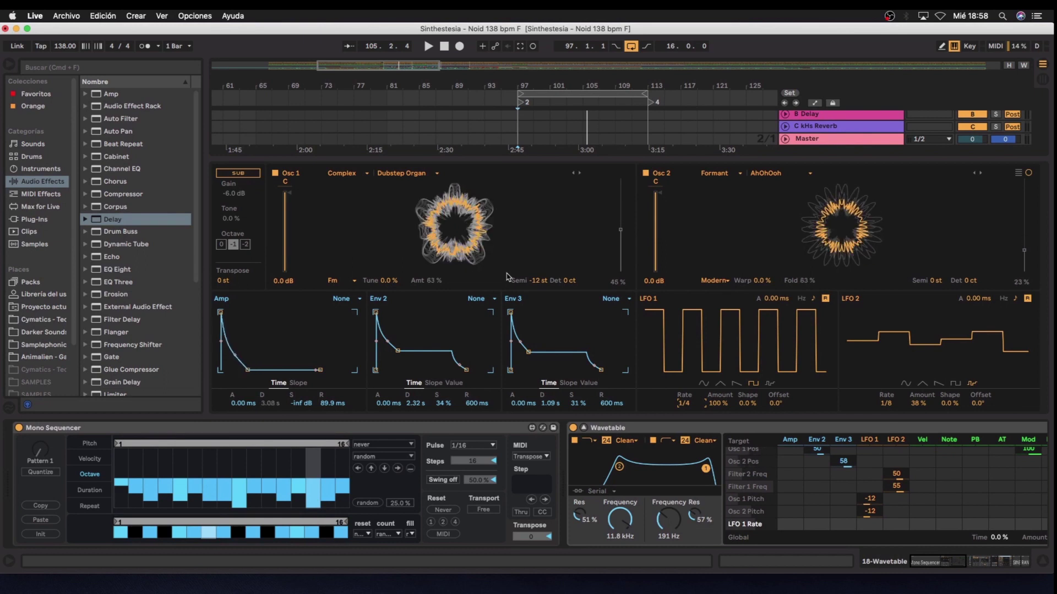
Enlarge the arrangement and select the LEADS material from bar 97 to 113
click(404, 175)
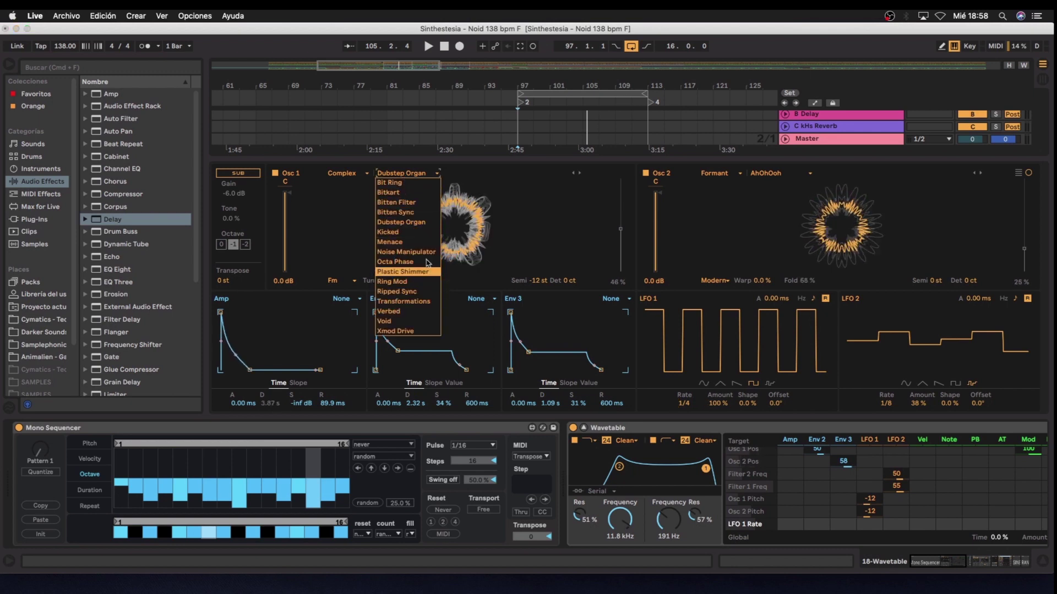
click(630, 190)
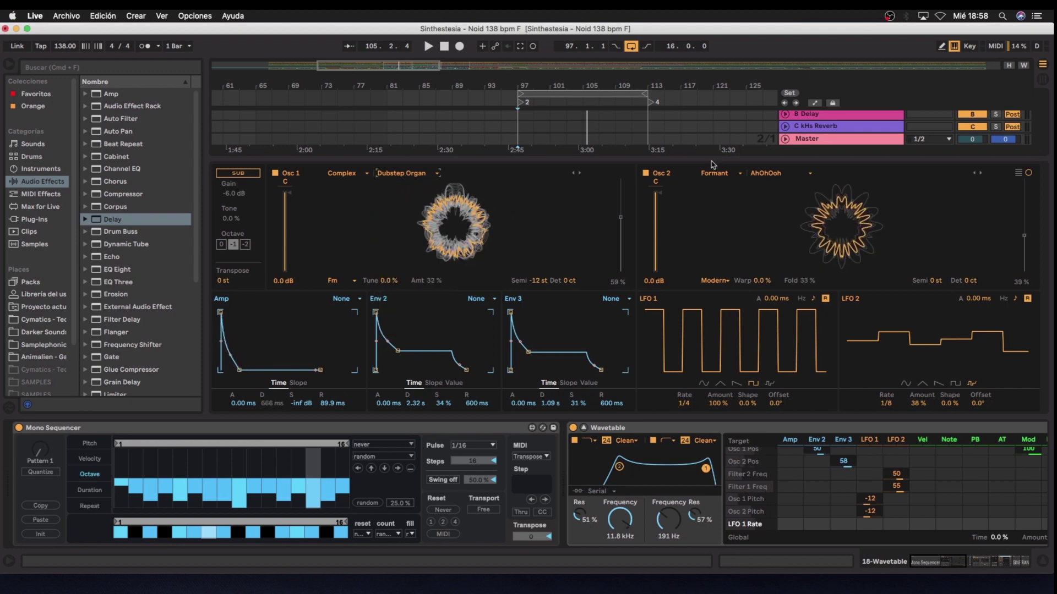
drag(708, 158, 709, 277)
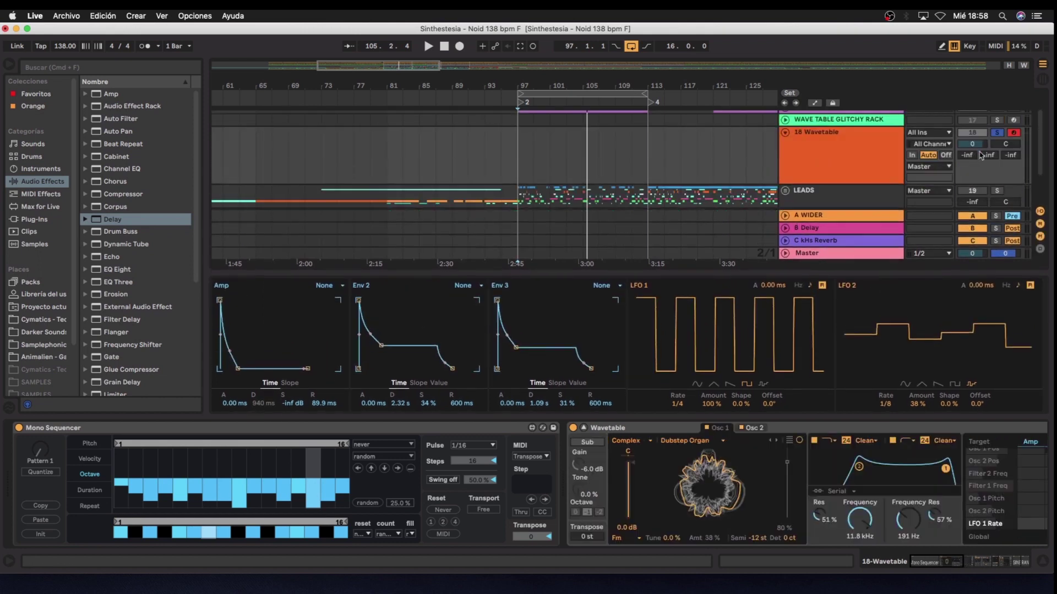
scroll(952, 153, up, 3)
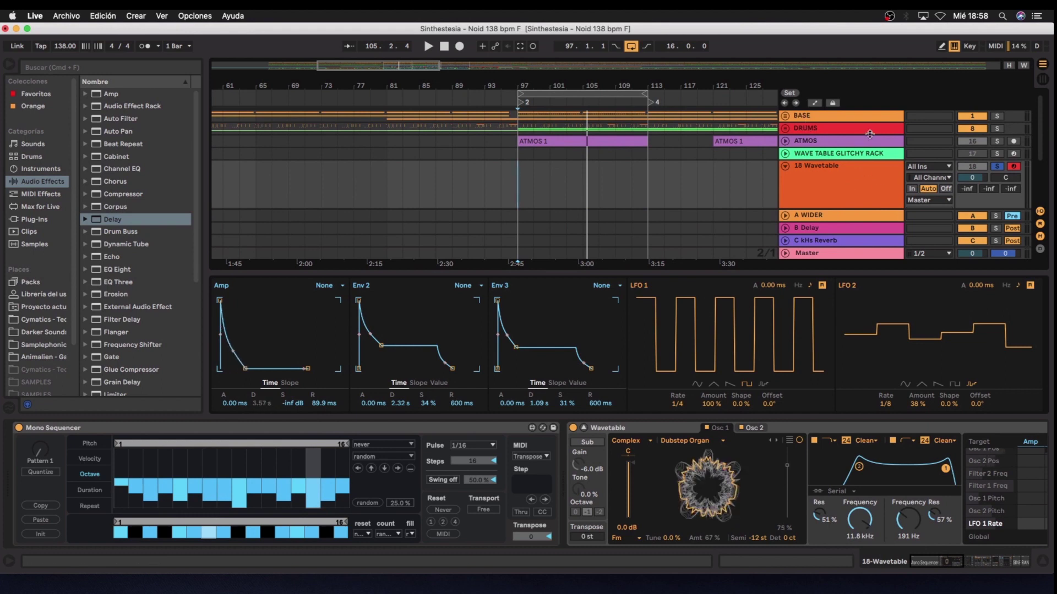
click(846, 184)
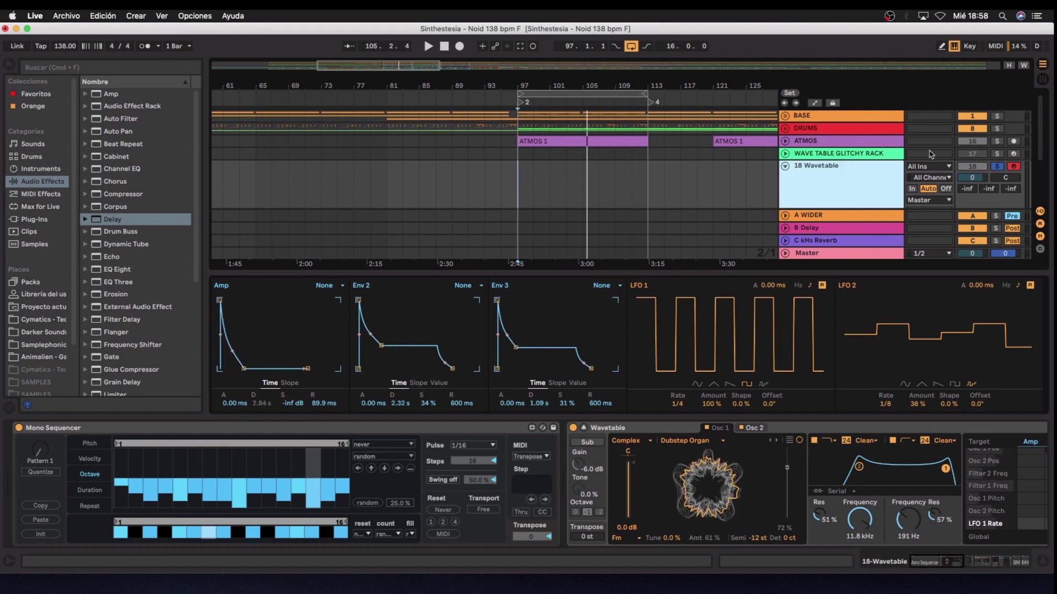
click(817, 174)
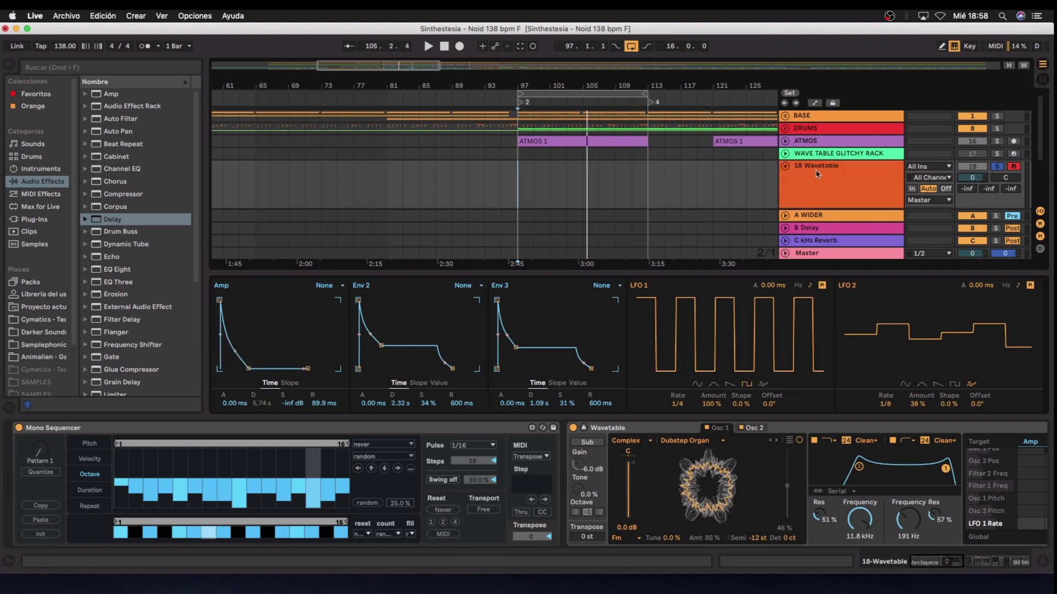
click(822, 177)
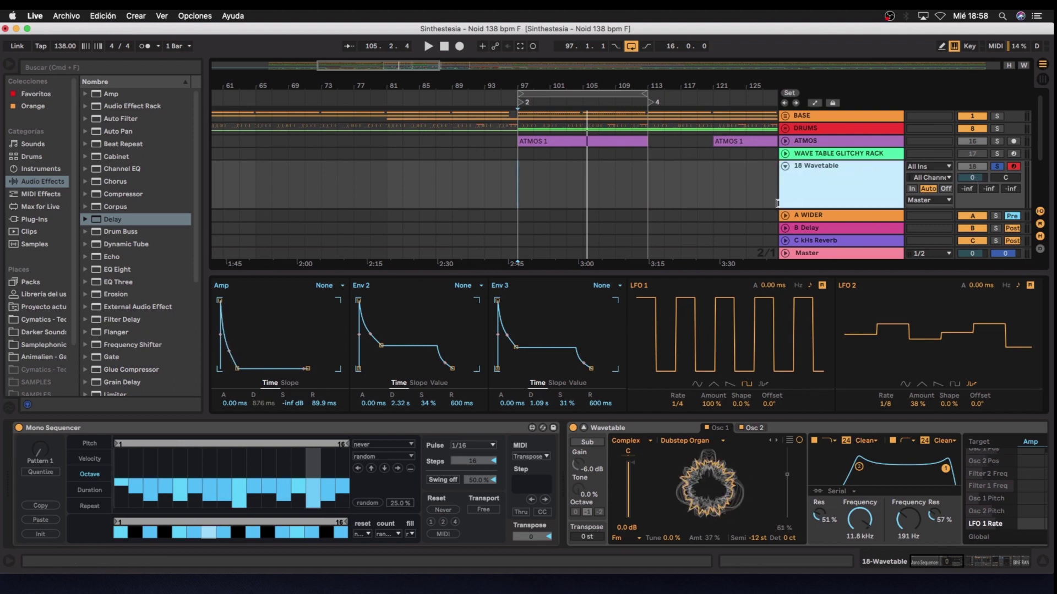
scroll(809, 192, down, 1)
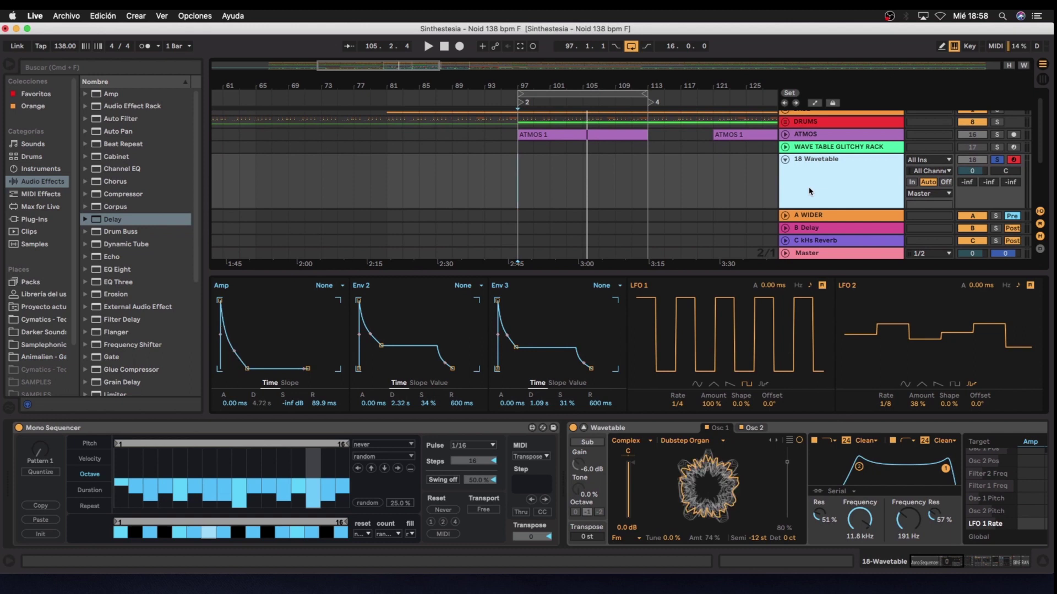
scroll(810, 192, down, 1)
scroll(809, 191, down, 2)
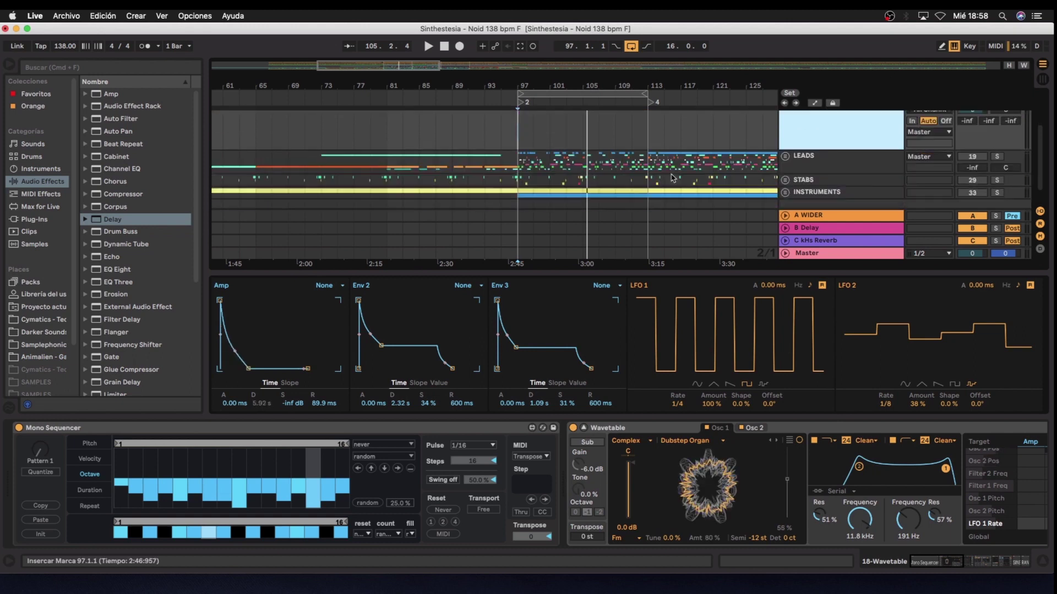
scroll(810, 190, down, 1)
drag(476, 225, 220, 246)
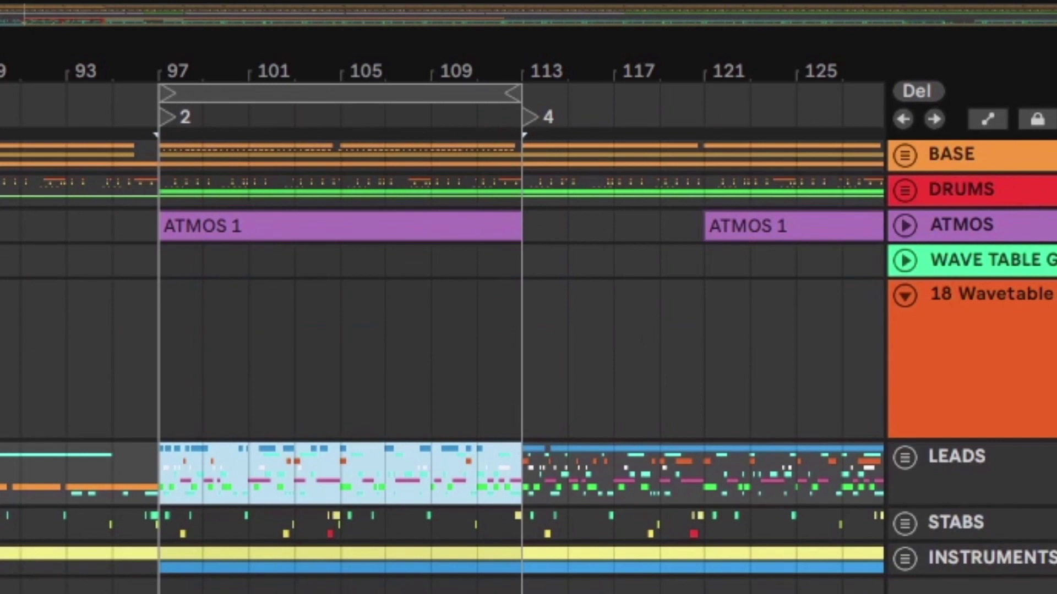
Reselect the 18 Wavetable track to show its Wavetable, Reverb, Erosion and Delay devices
click(812, 242)
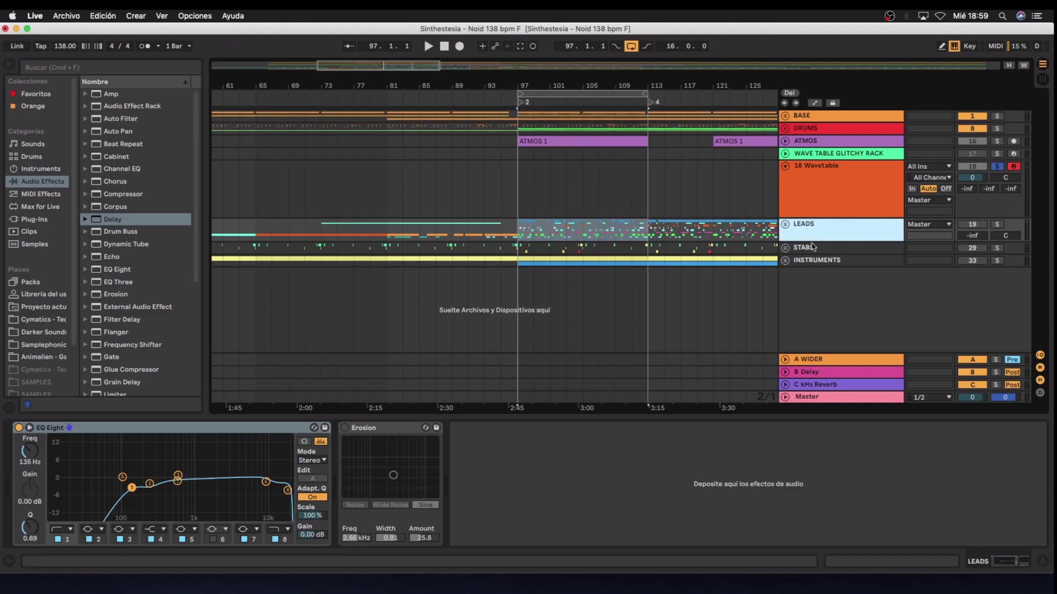
click(858, 186)
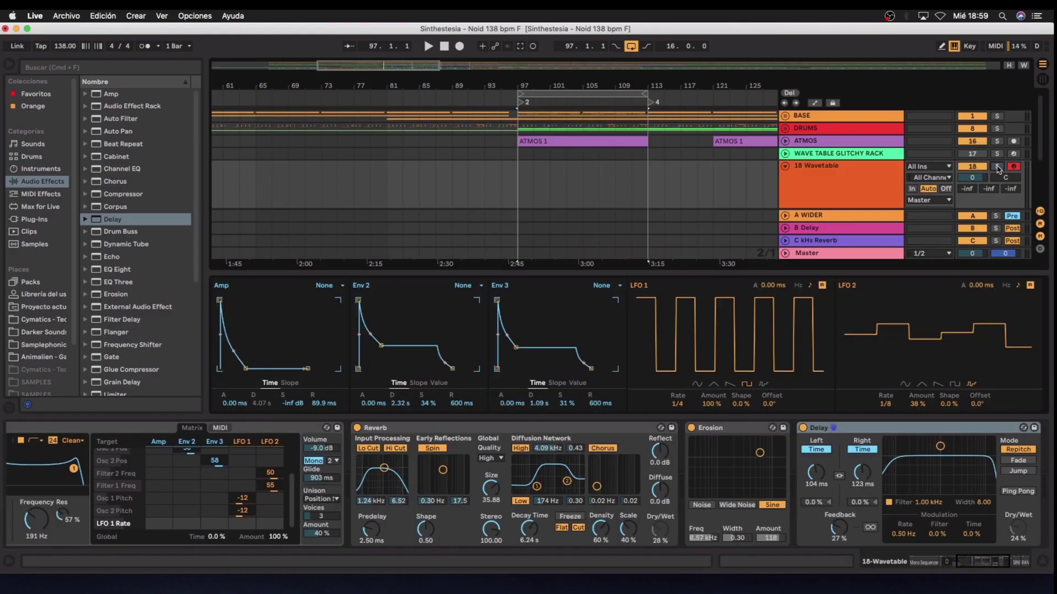